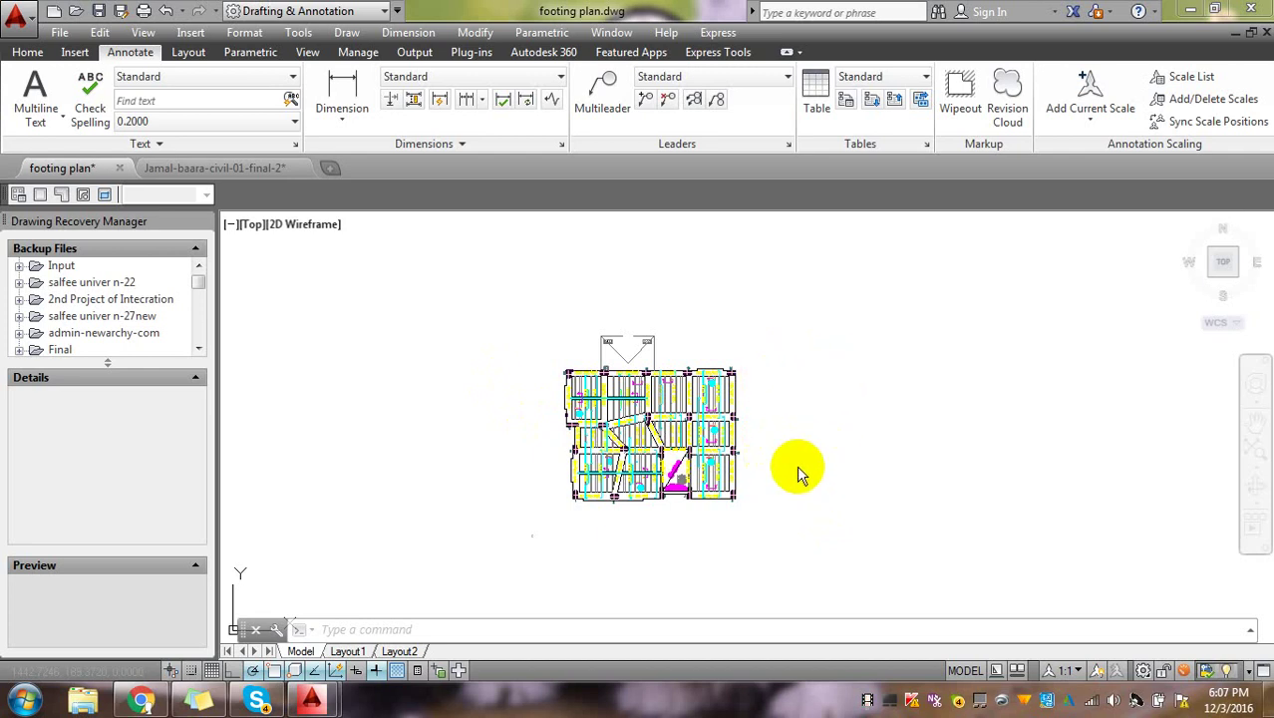
- Draw a 0.42 by 0.297 rectangle (@.42,.297) to the right of the footing plan
click(592, 628)
text(rec)
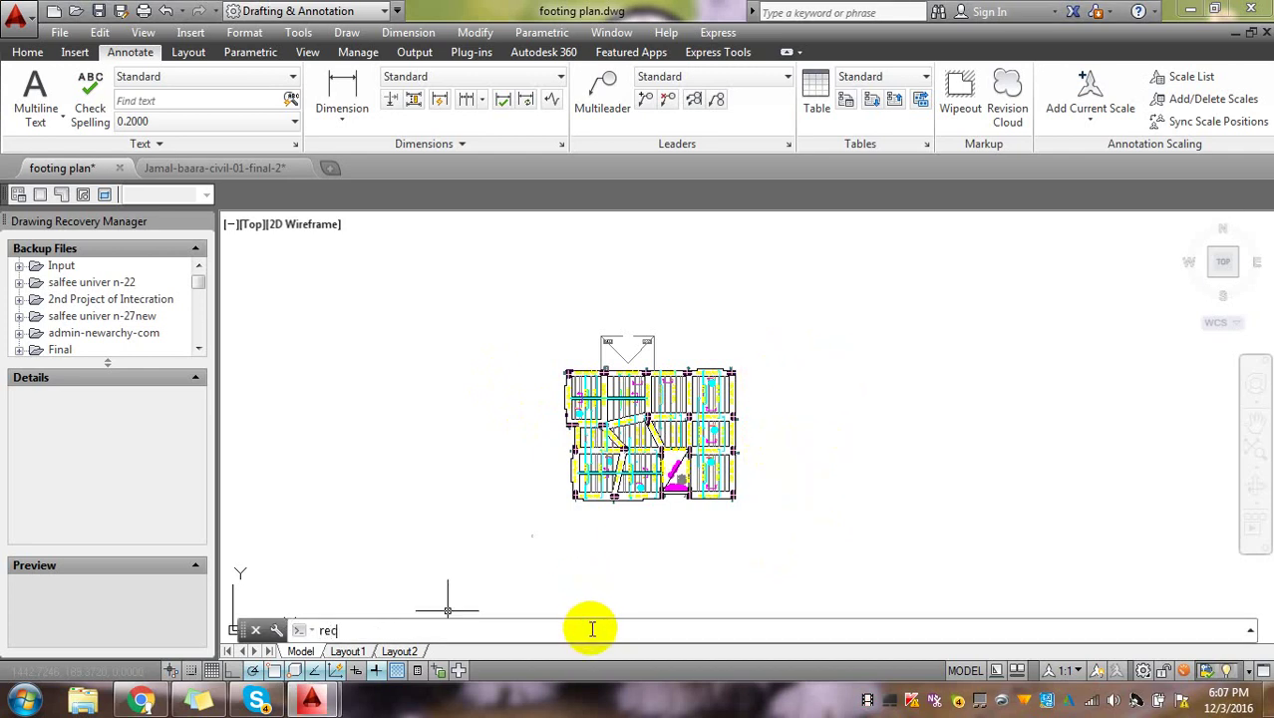
key(Return)
click(820, 488)
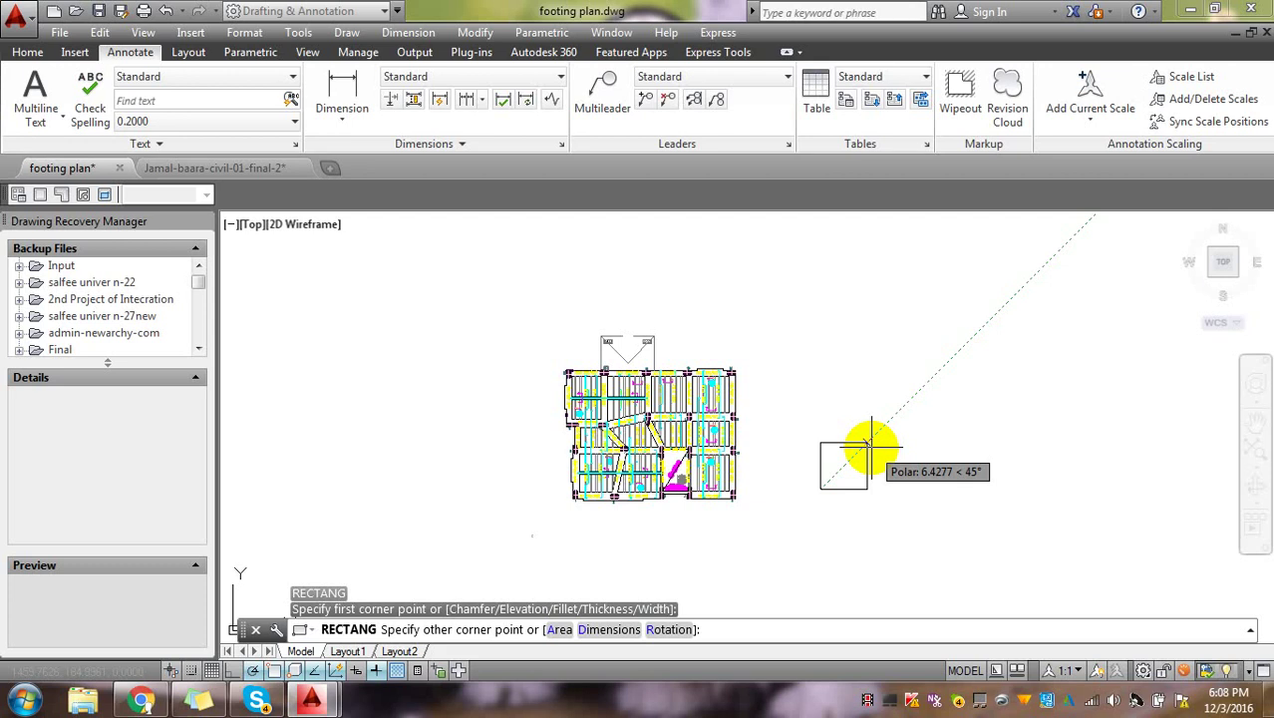
text(@)
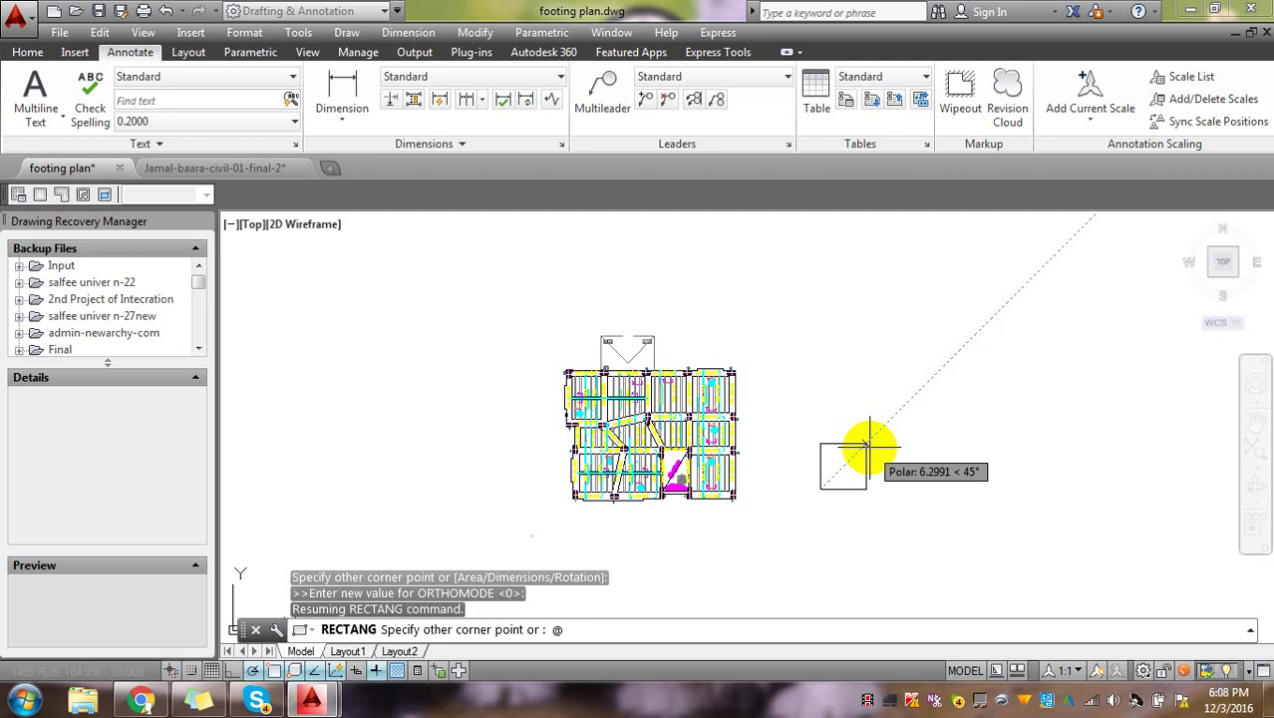
text(.42,.297)
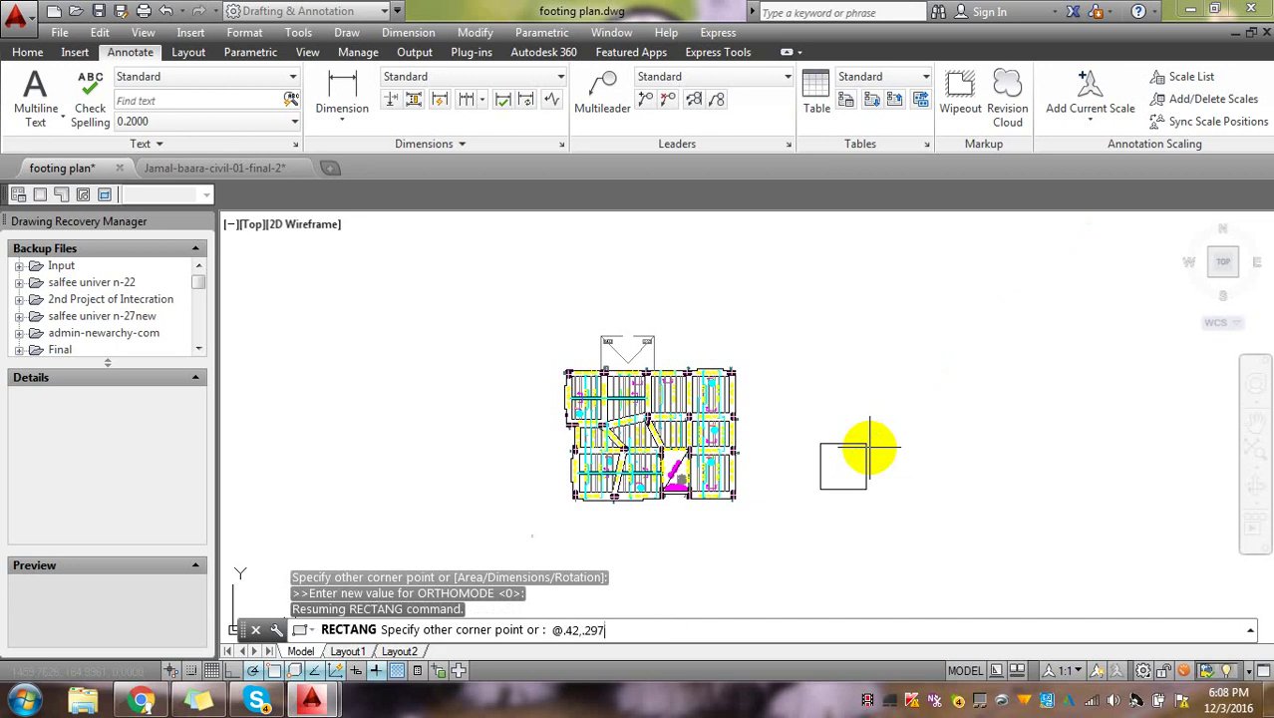
key(Return)
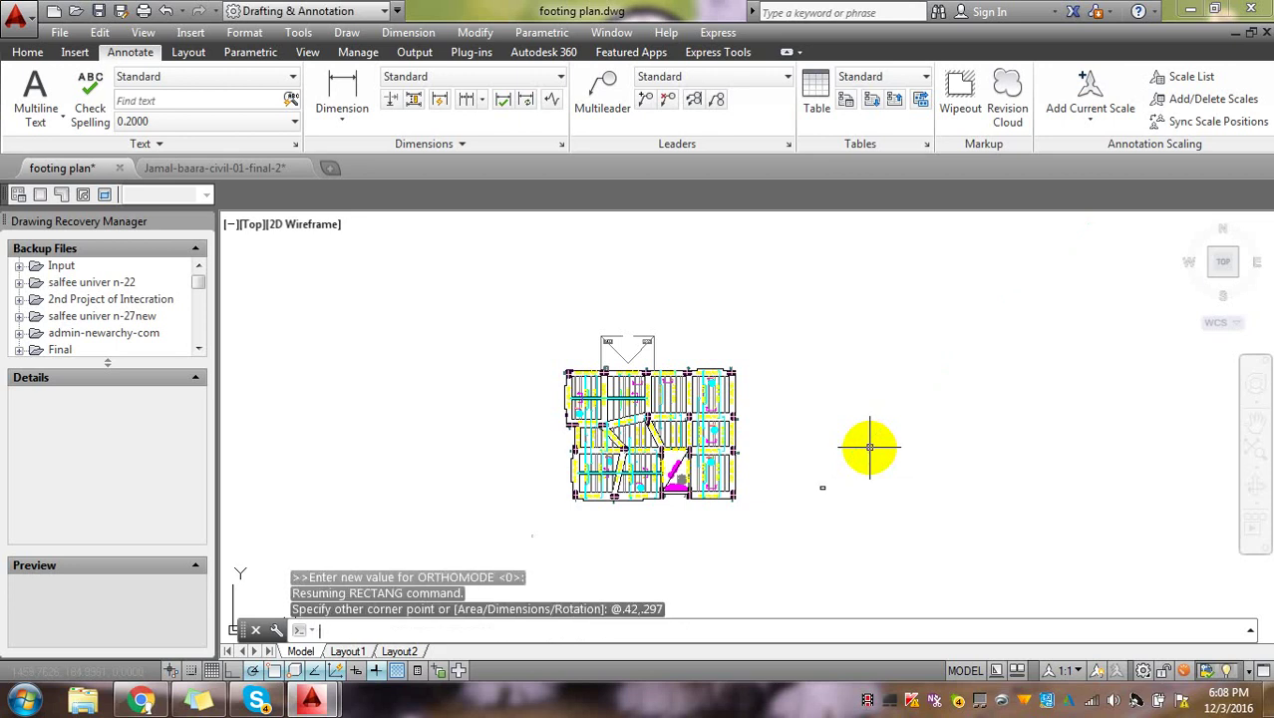
scroll(825, 485, up, 6)
scroll(826, 485, up, 5)
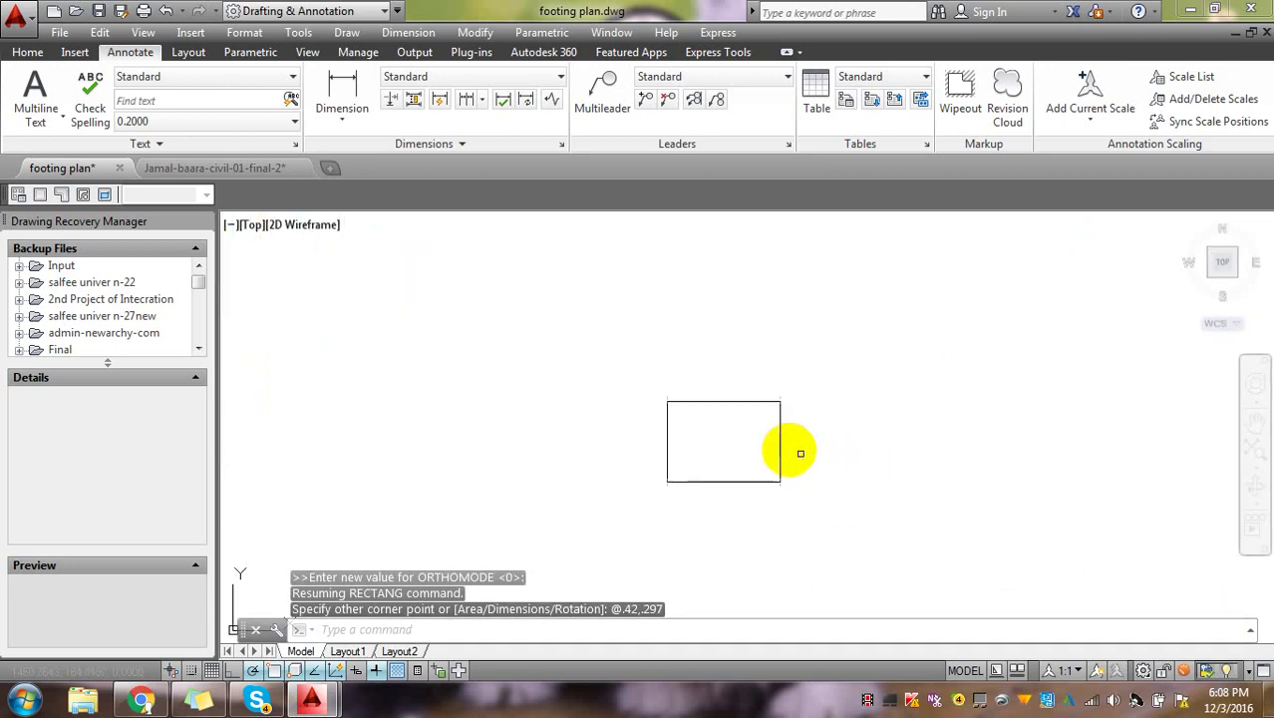
scroll(801, 447, up, 3)
- Draw a construction circle centred on the rectangle's top-right corner
text(c)
key(Return)
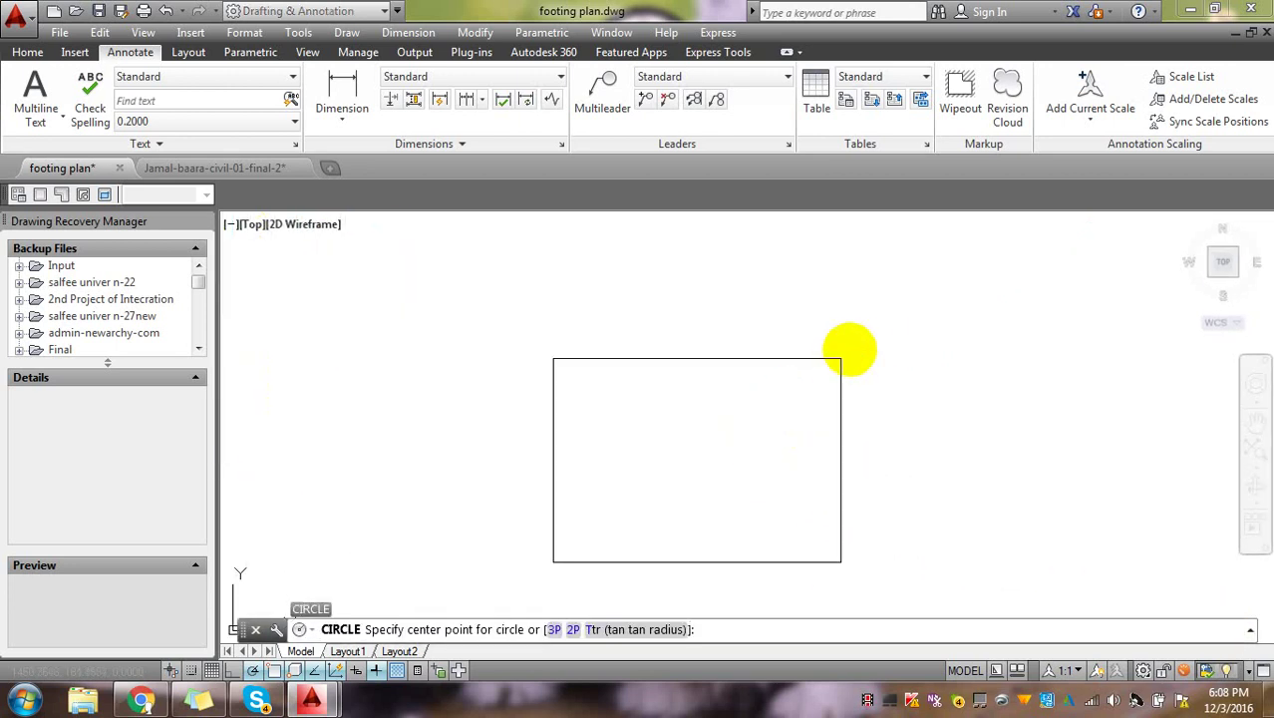
click(840, 358)
click(888, 358)
- Draw a vertical line from the circle's intersection with the top edge down to the bottom edge
text(l)
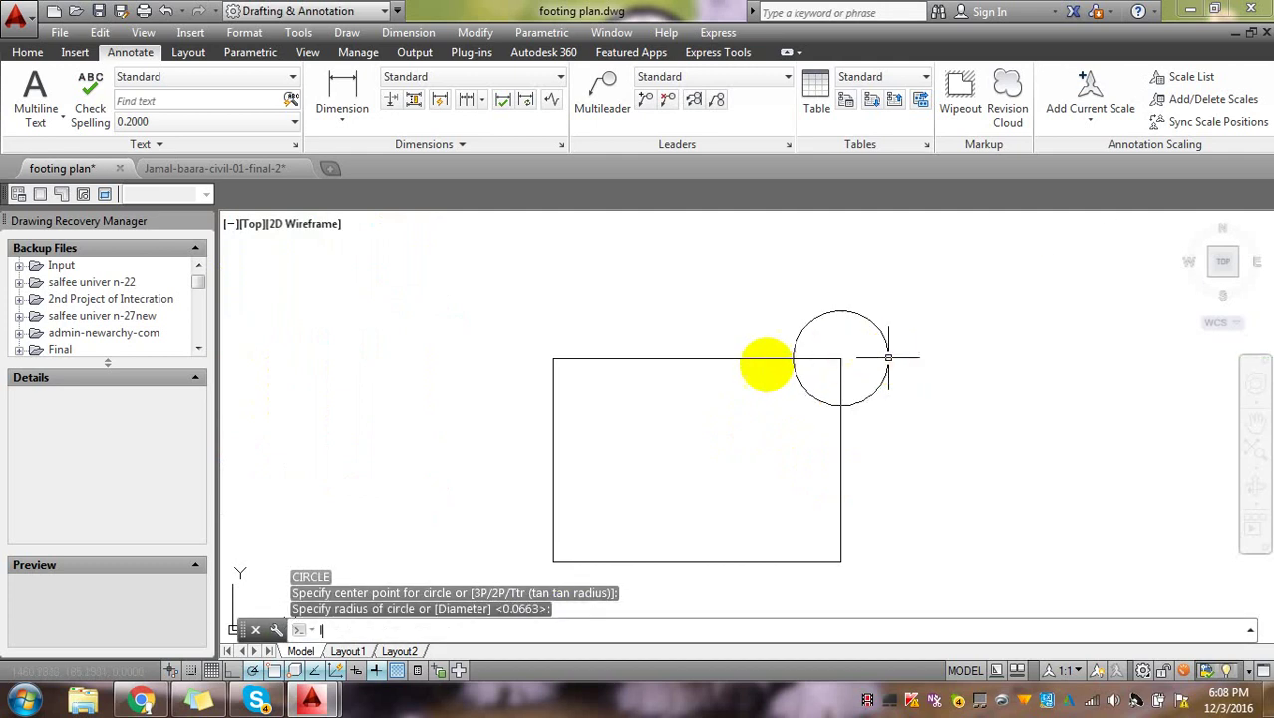
key(Return)
click(791, 358)
click(794, 561)
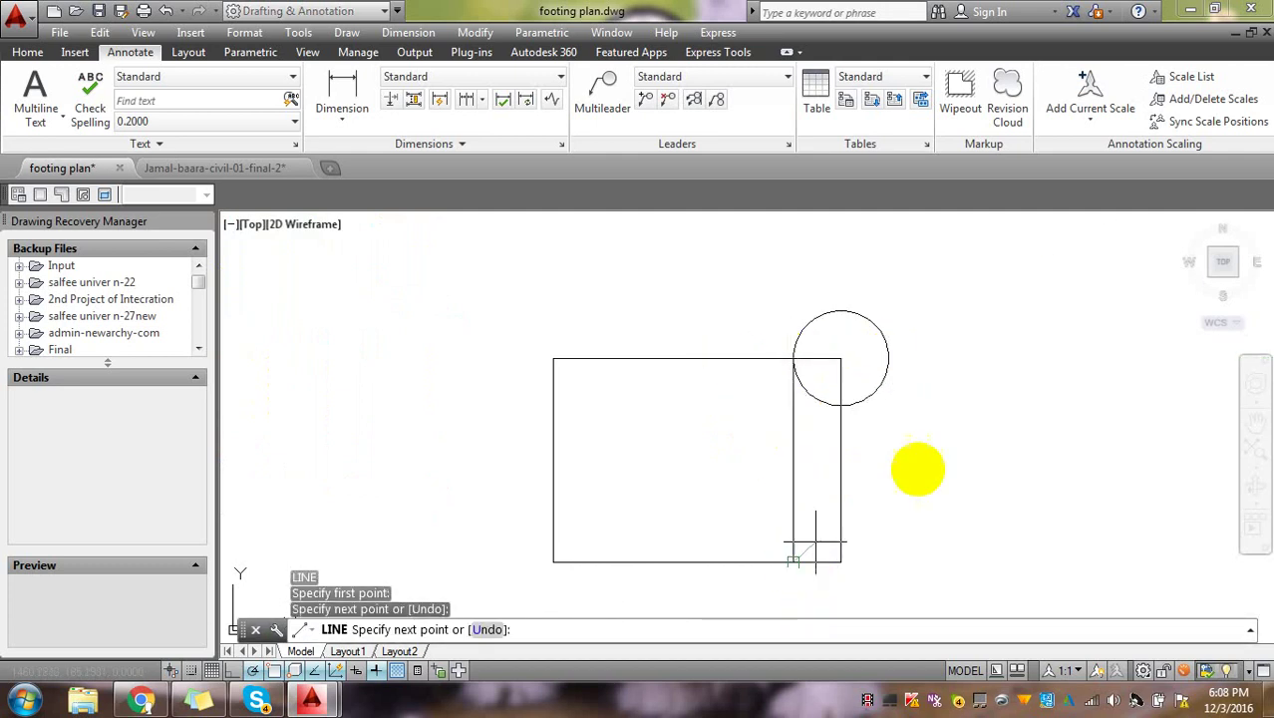
key(Escape)
- Erase the construction circle
click(865, 321)
click(863, 321)
key(Delete)
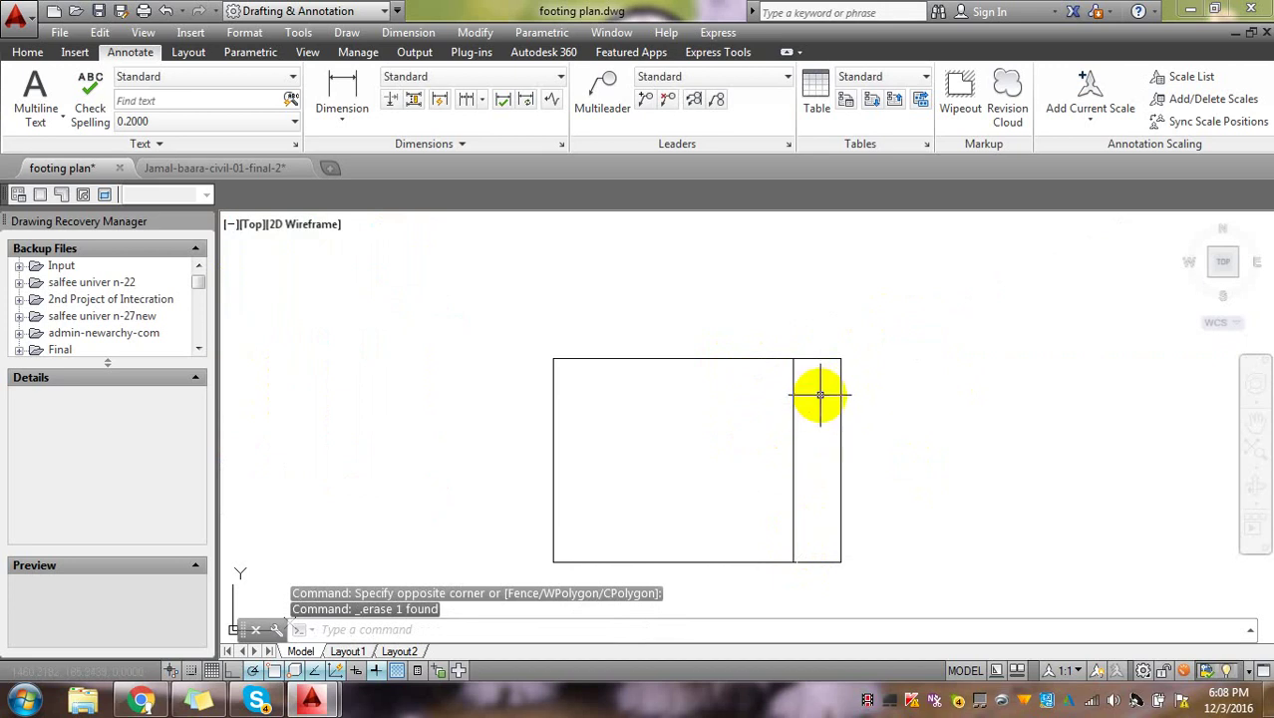
scroll(778, 369, down, 4)
scroll(825, 336, down, 2)
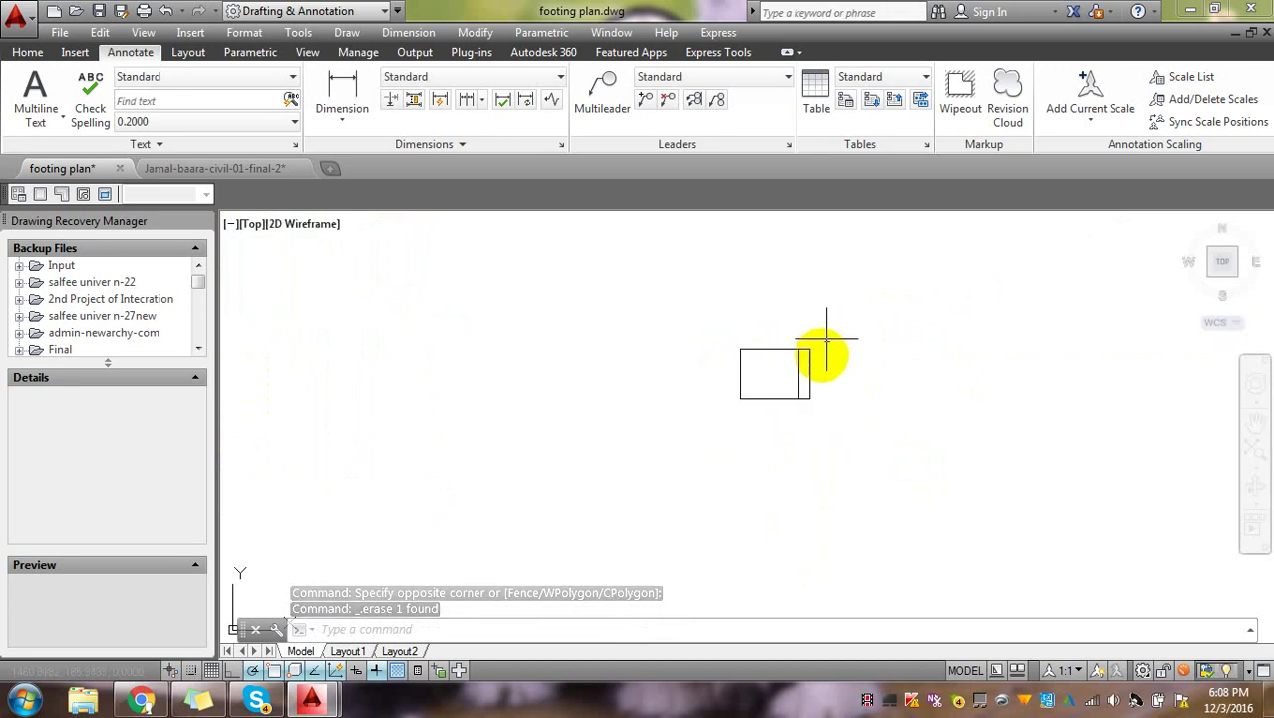
scroll(812, 354, down, 2)
scroll(816, 347, down, 2)
scroll(797, 369, down, 2)
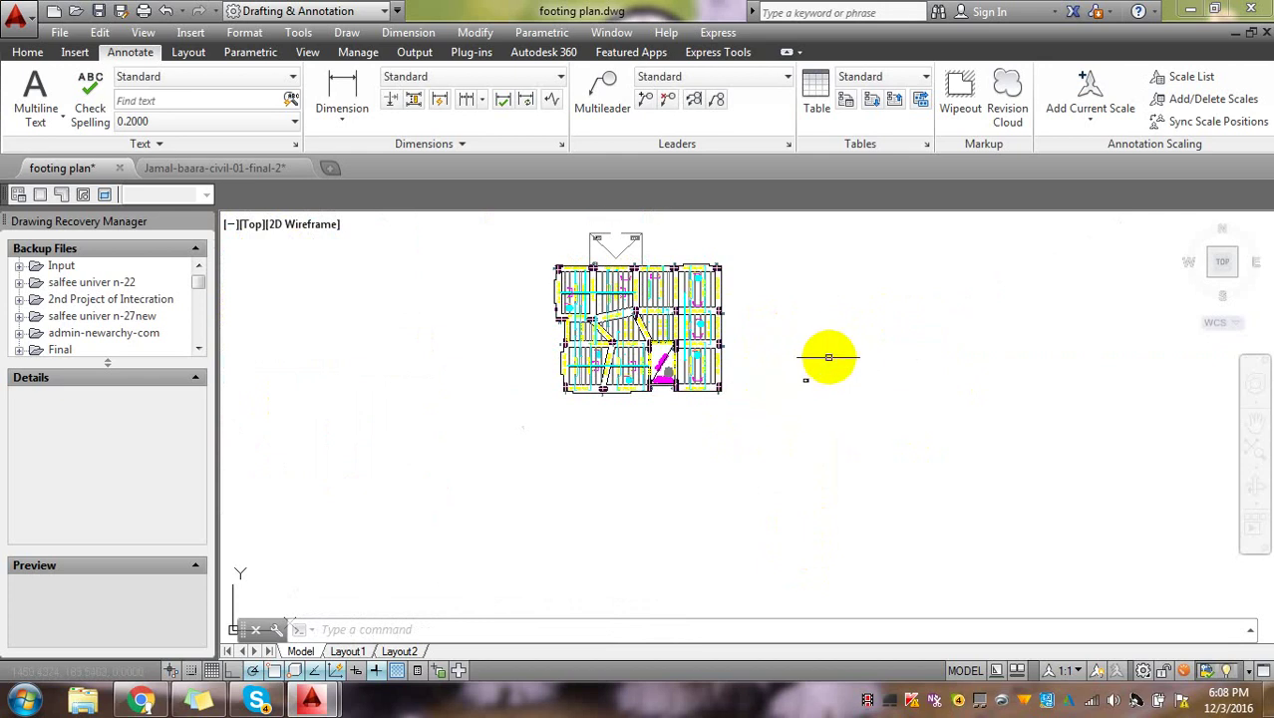
- Scale the sheet frame and its dividing line by a factor of 100
click(829, 357)
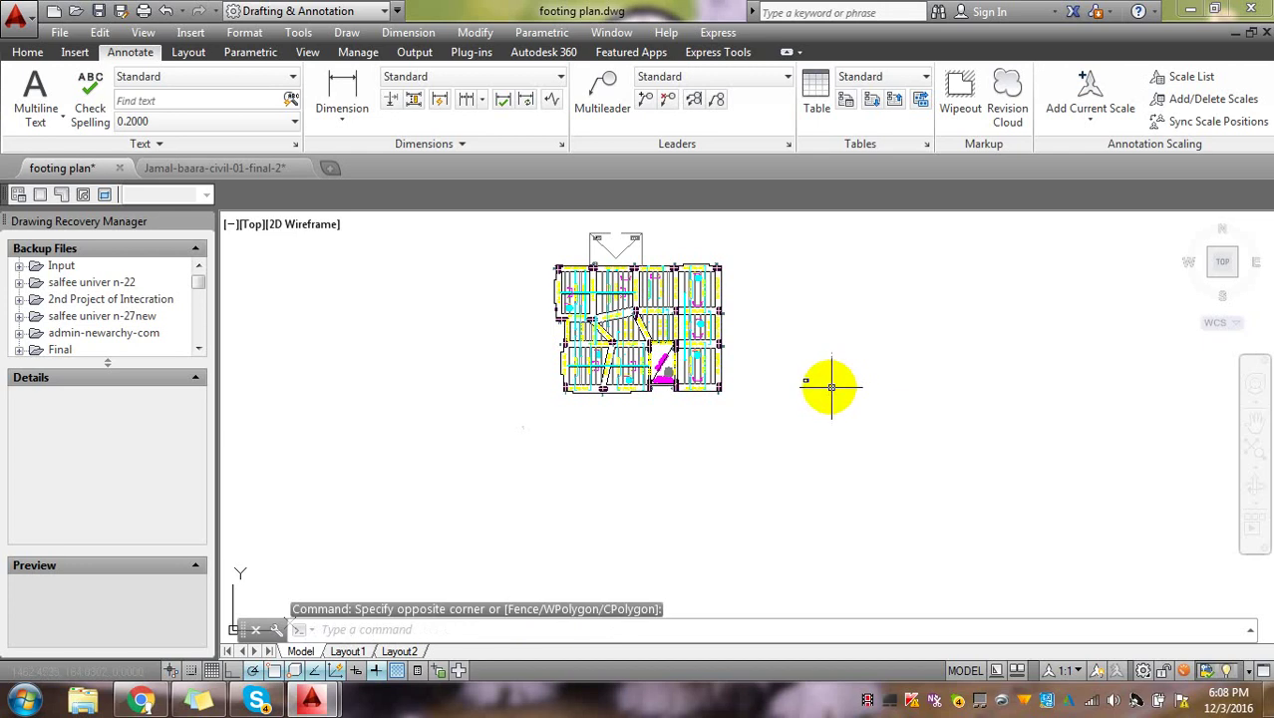
click(794, 391)
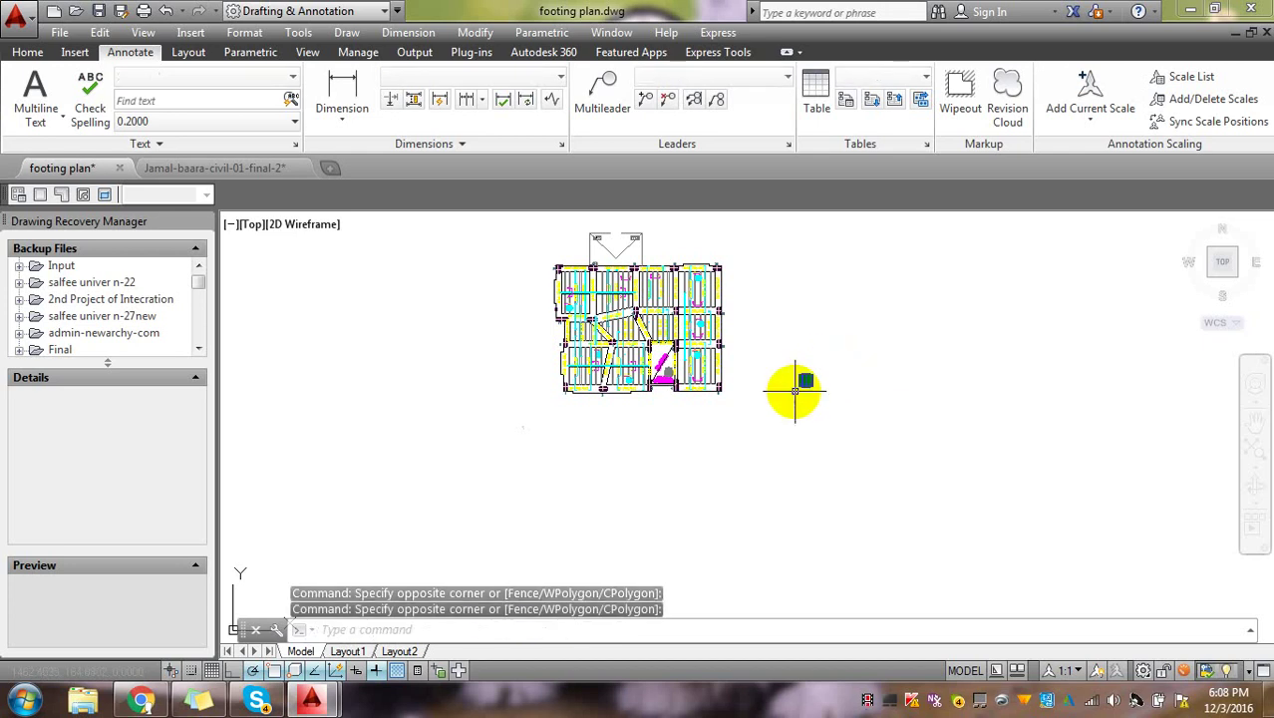
text(sc)
key(Return)
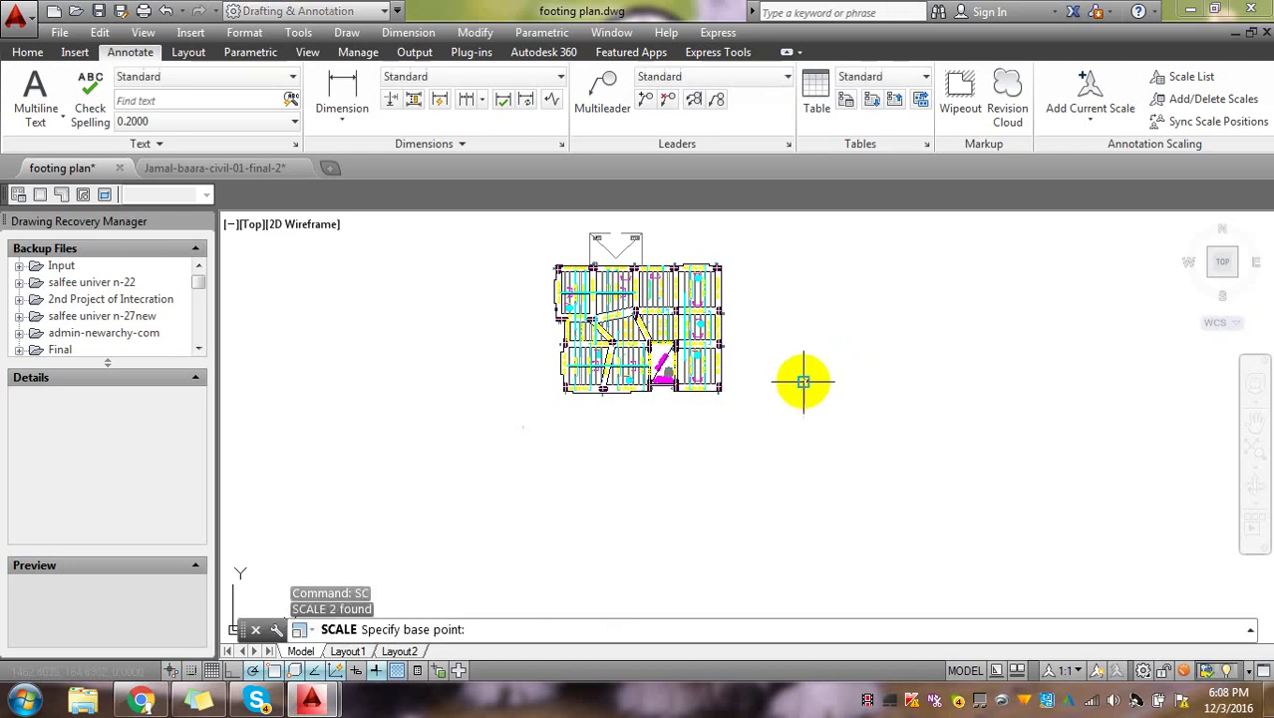
scroll(805, 373, up, 5)
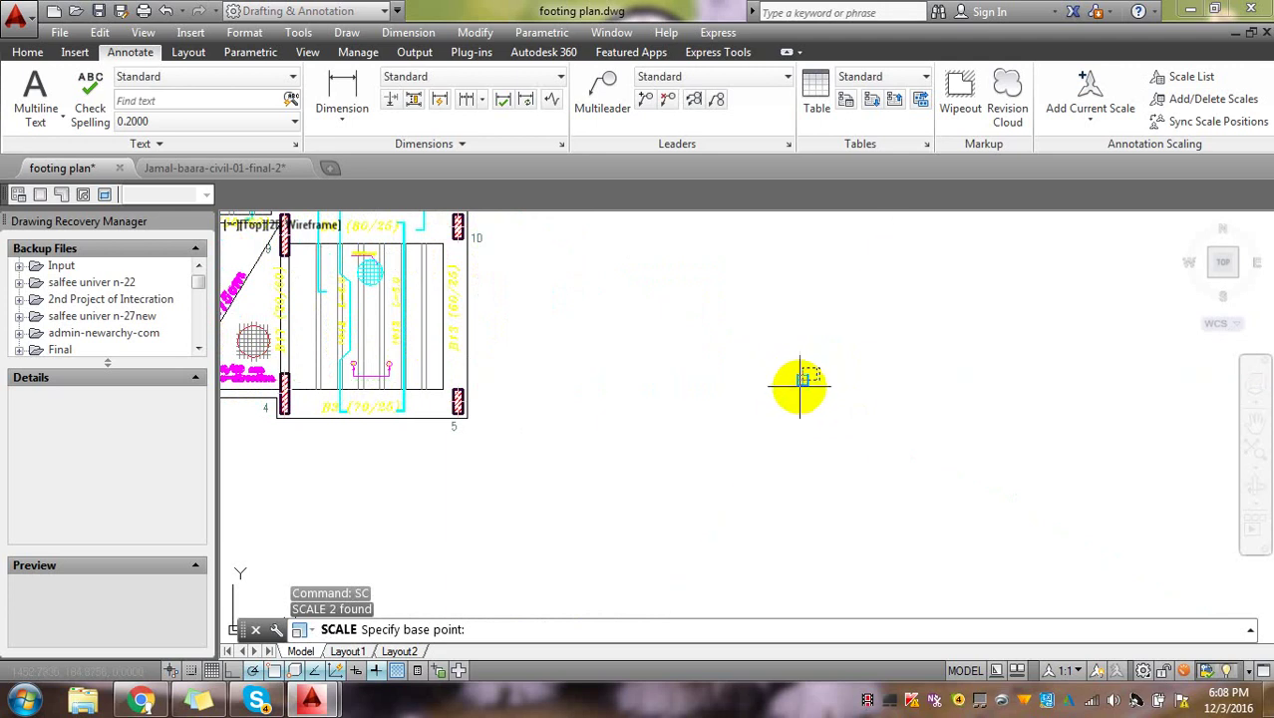
click(803, 379)
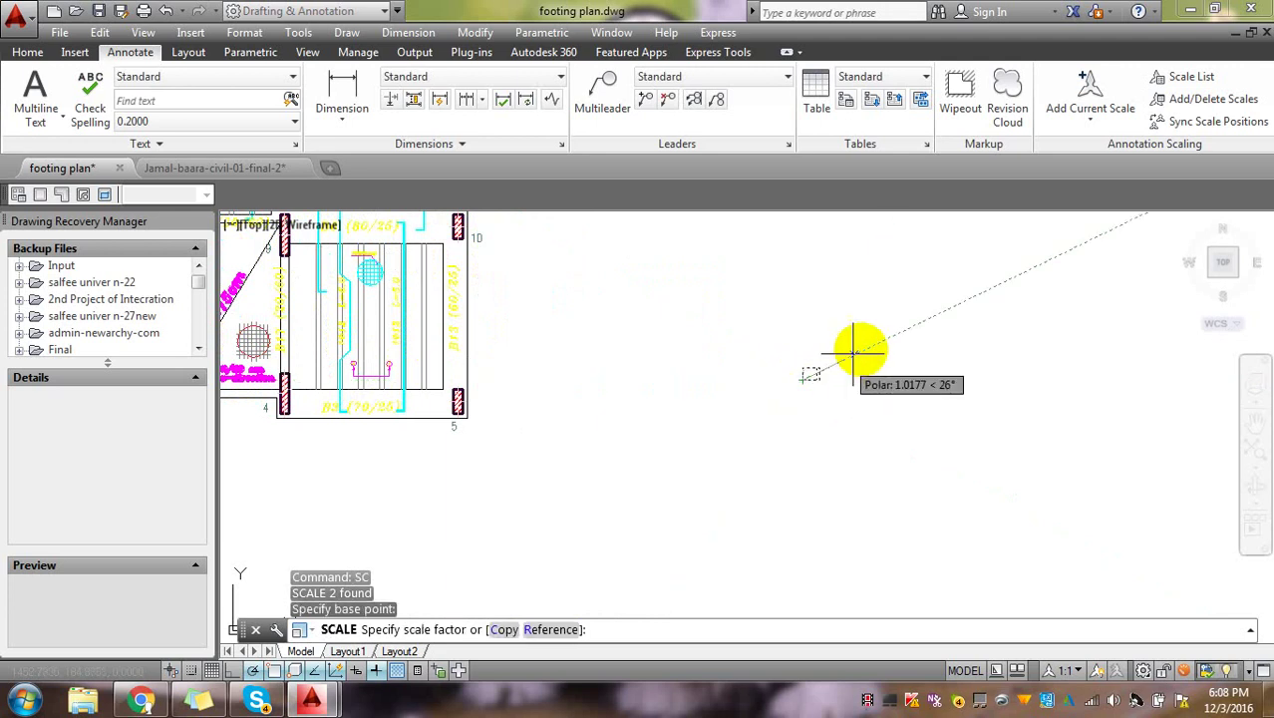
scroll(862, 350, down, 5)
text(1)
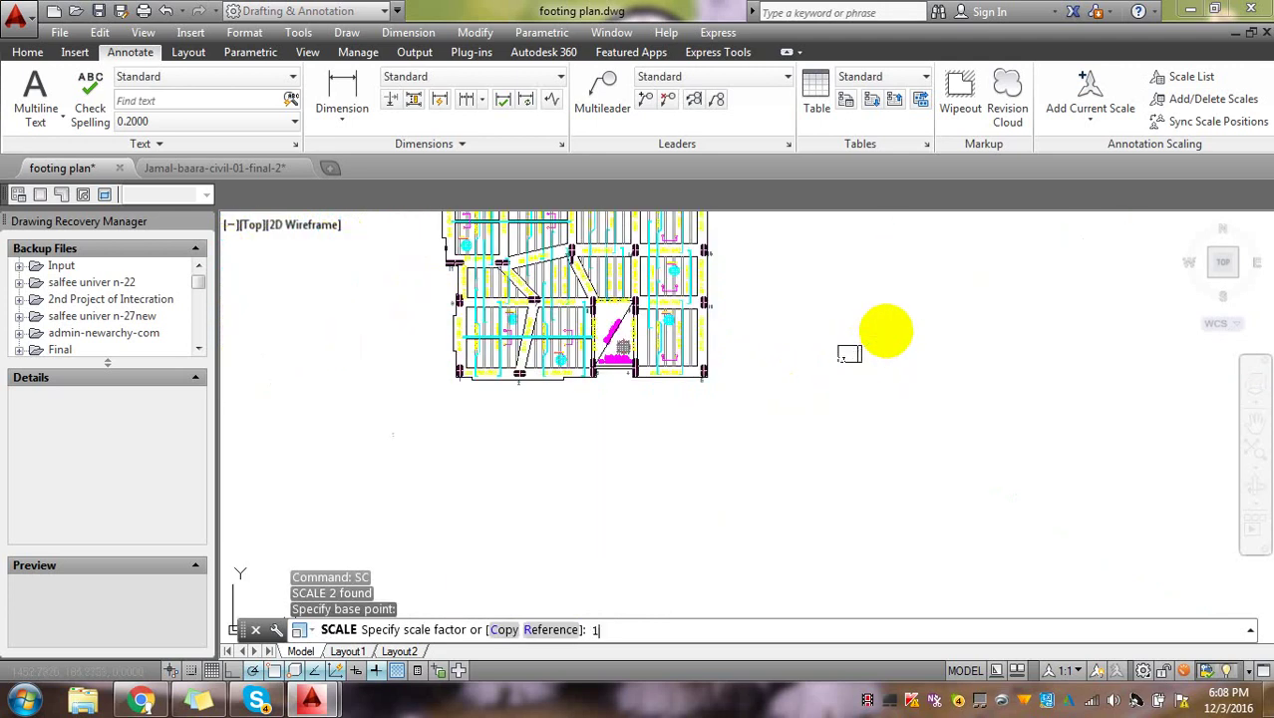
text(00)
key(Return)
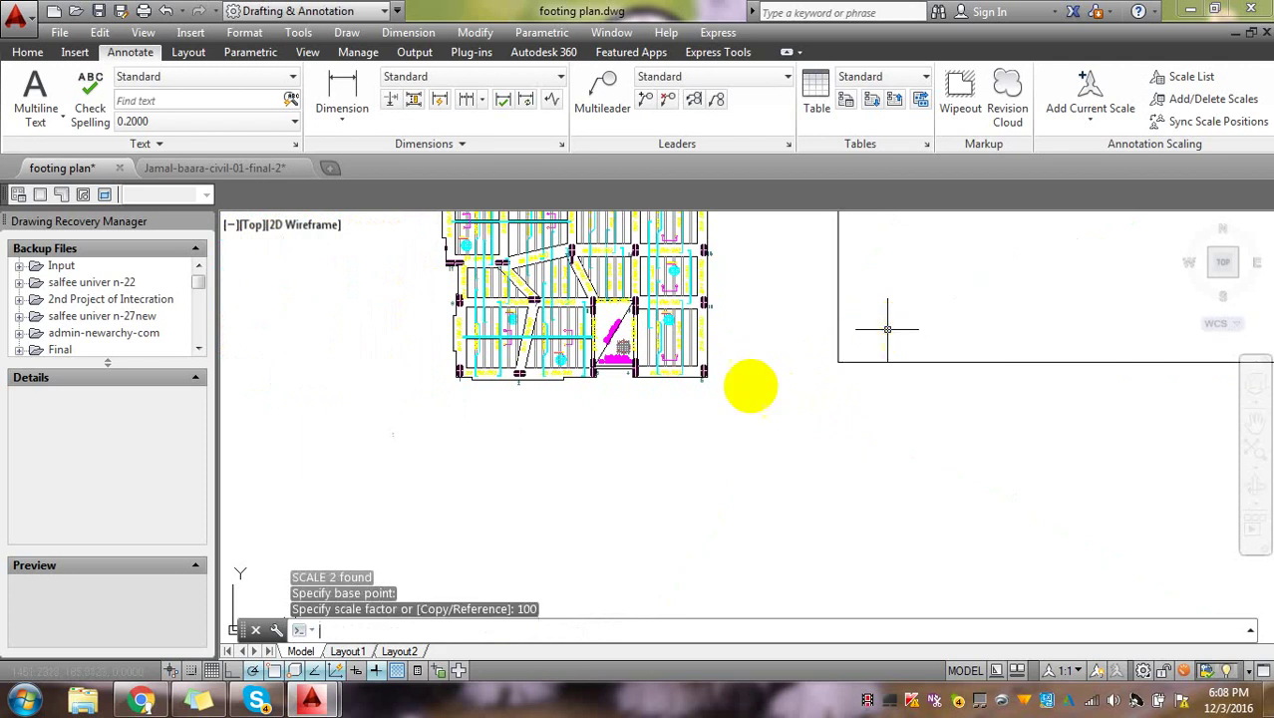
scroll(797, 369, down, 3)
scroll(848, 349, down, 2)
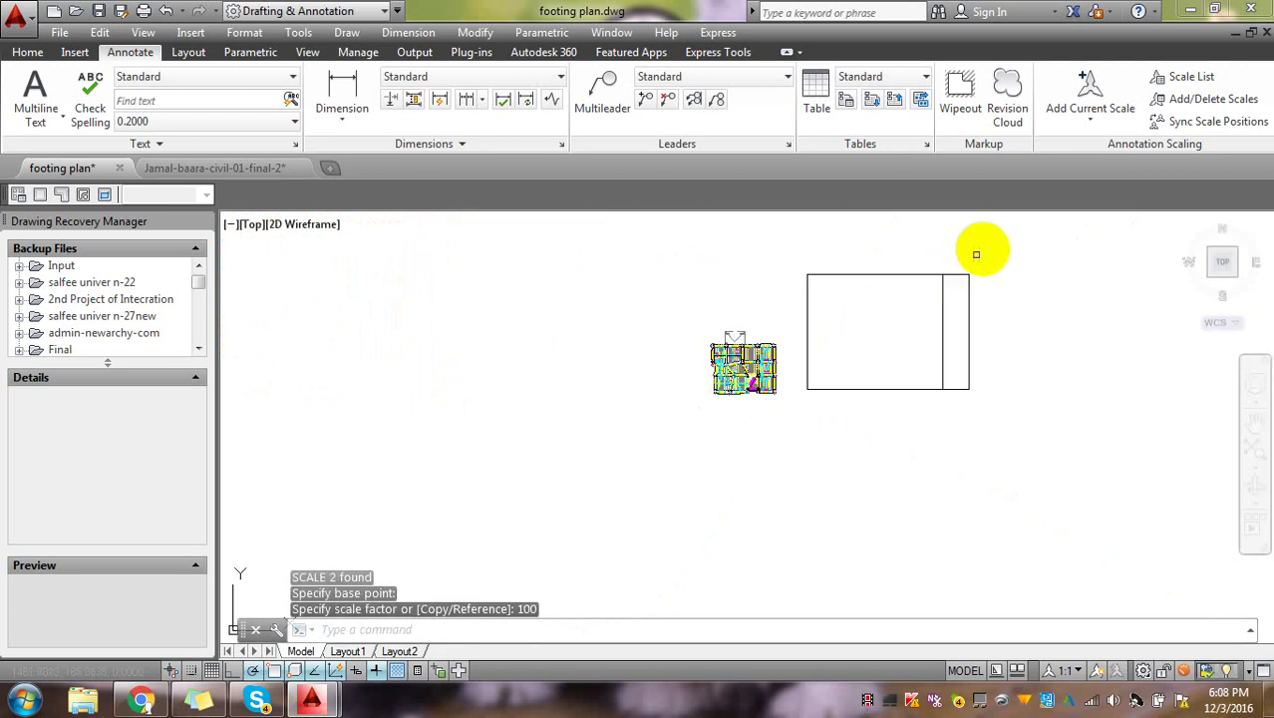
- Move the enlarged frame so it encloses the footing plan
click(977, 250)
click(910, 466)
text(m)
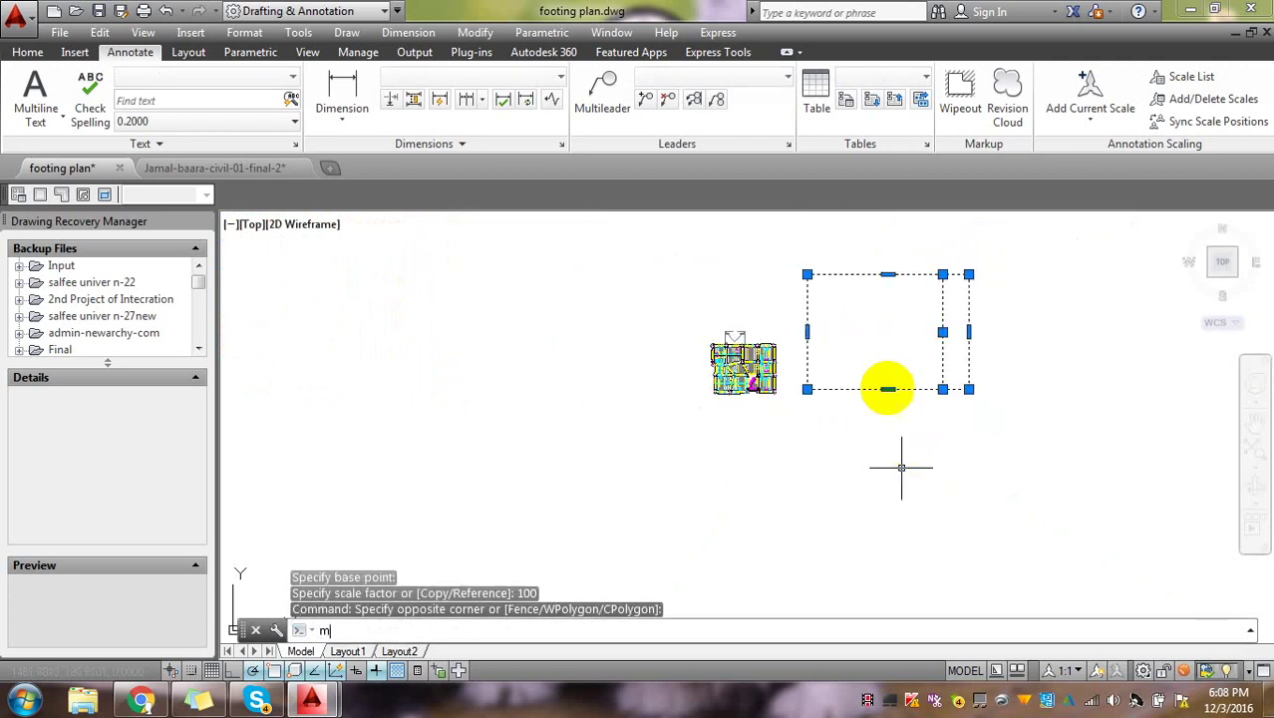
key(Return)
click(884, 336)
scroll(788, 354, up, 3)
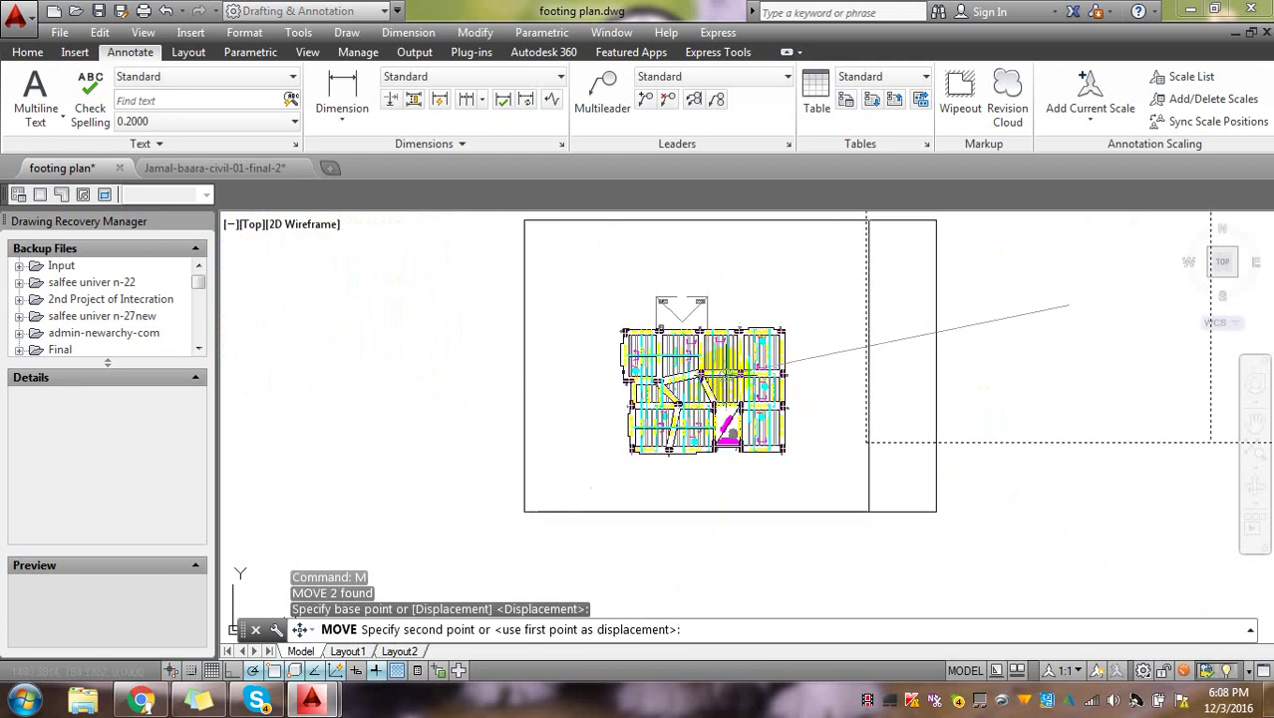
click(727, 468)
scroll(797, 446, down, 2)
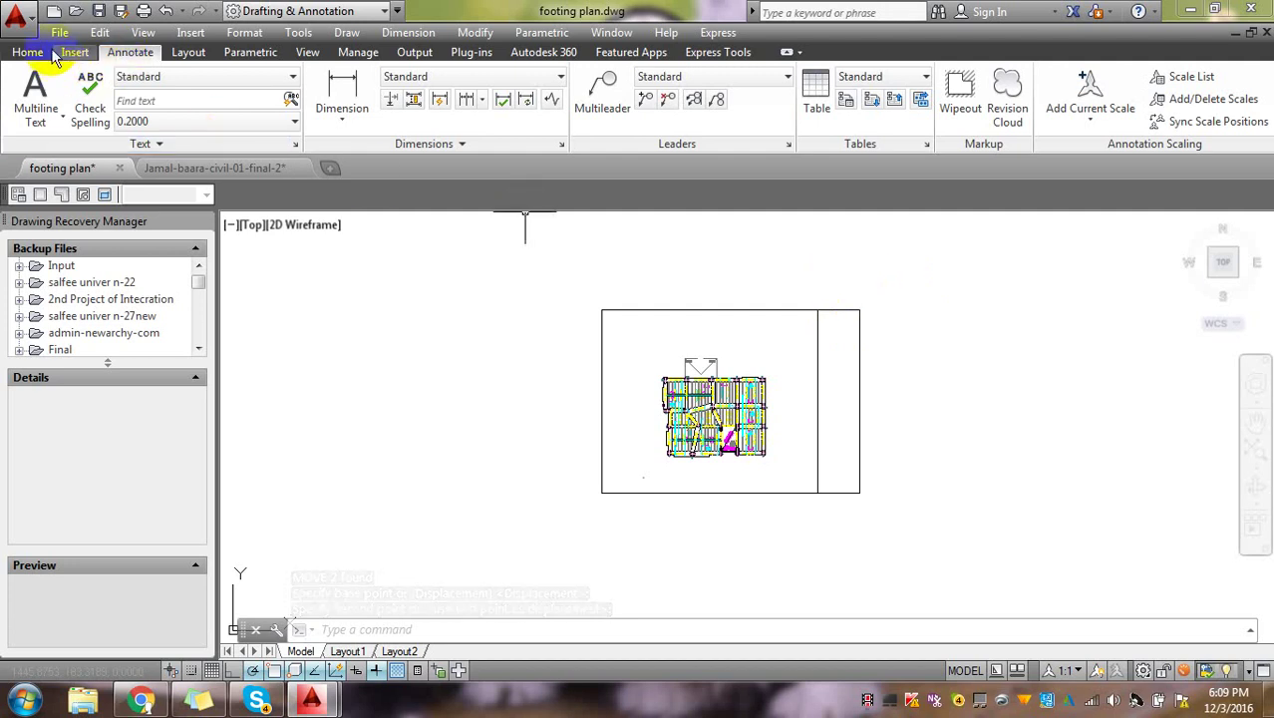
- Start a plot with the DWG To PDF.pc3 plotter and ISO A3 (420.00 x 297.00 MM) paper
click(30, 22)
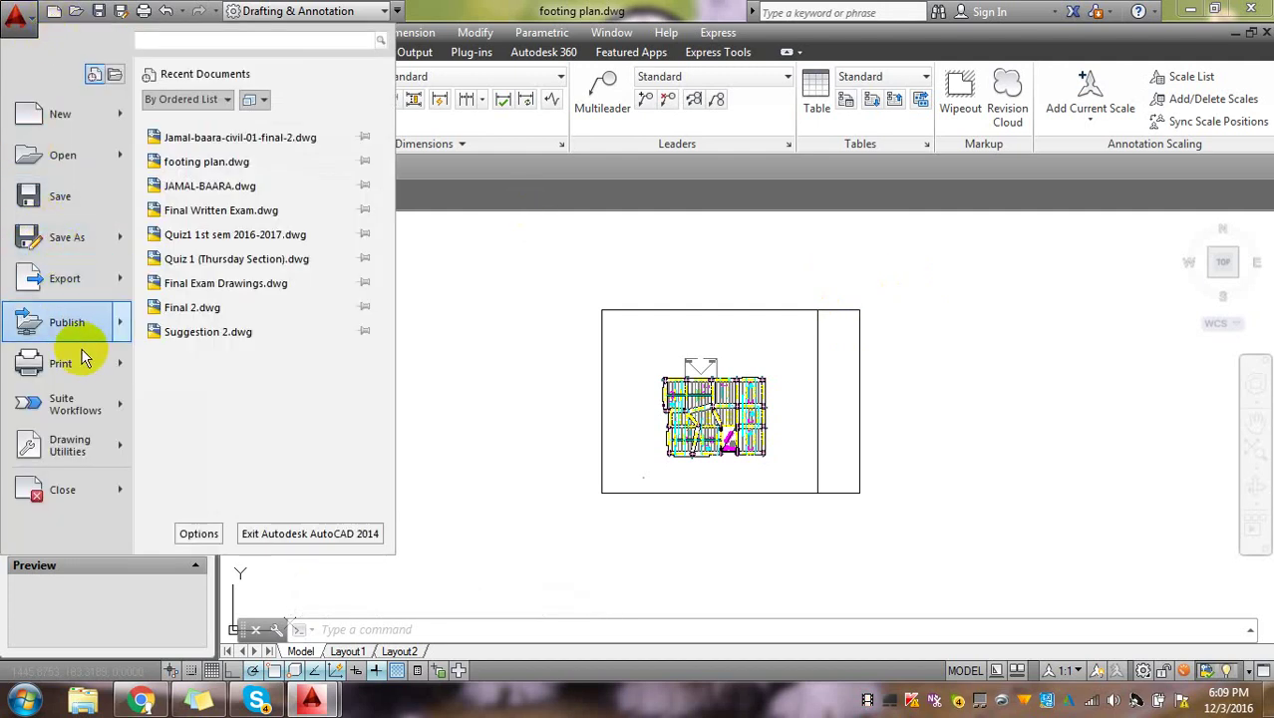
mouse_move(60, 363)
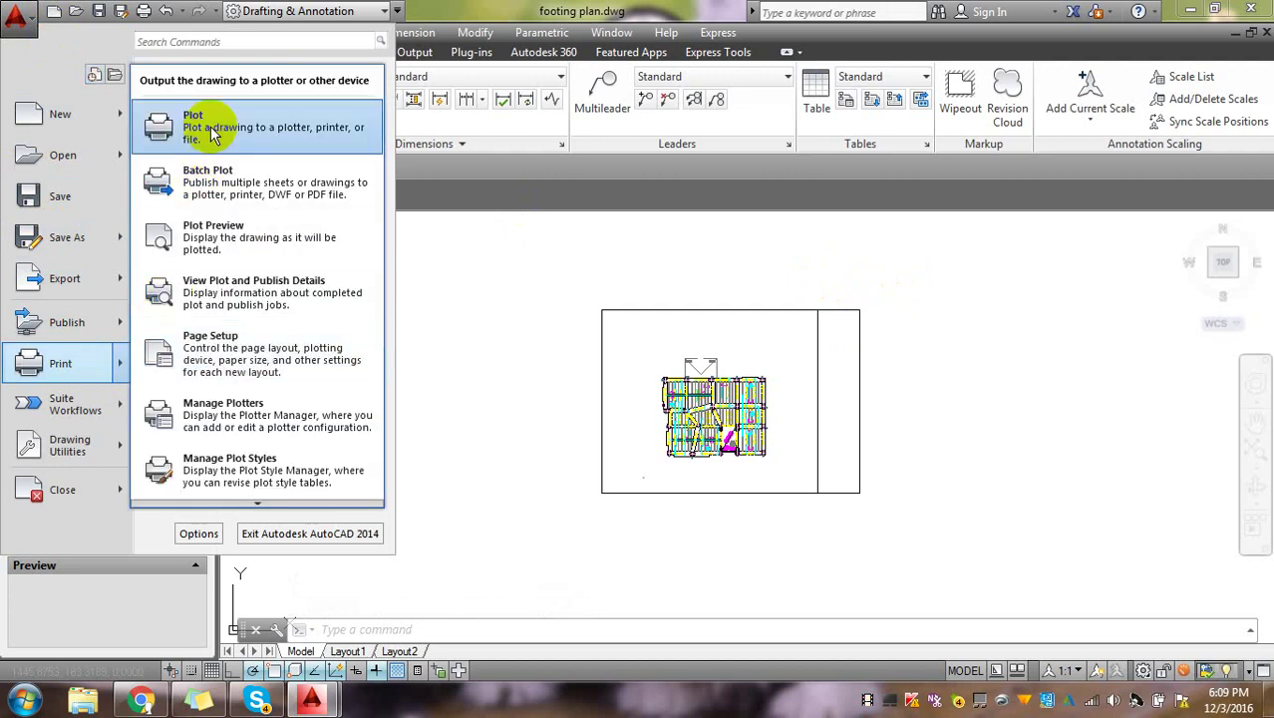
click(210, 132)
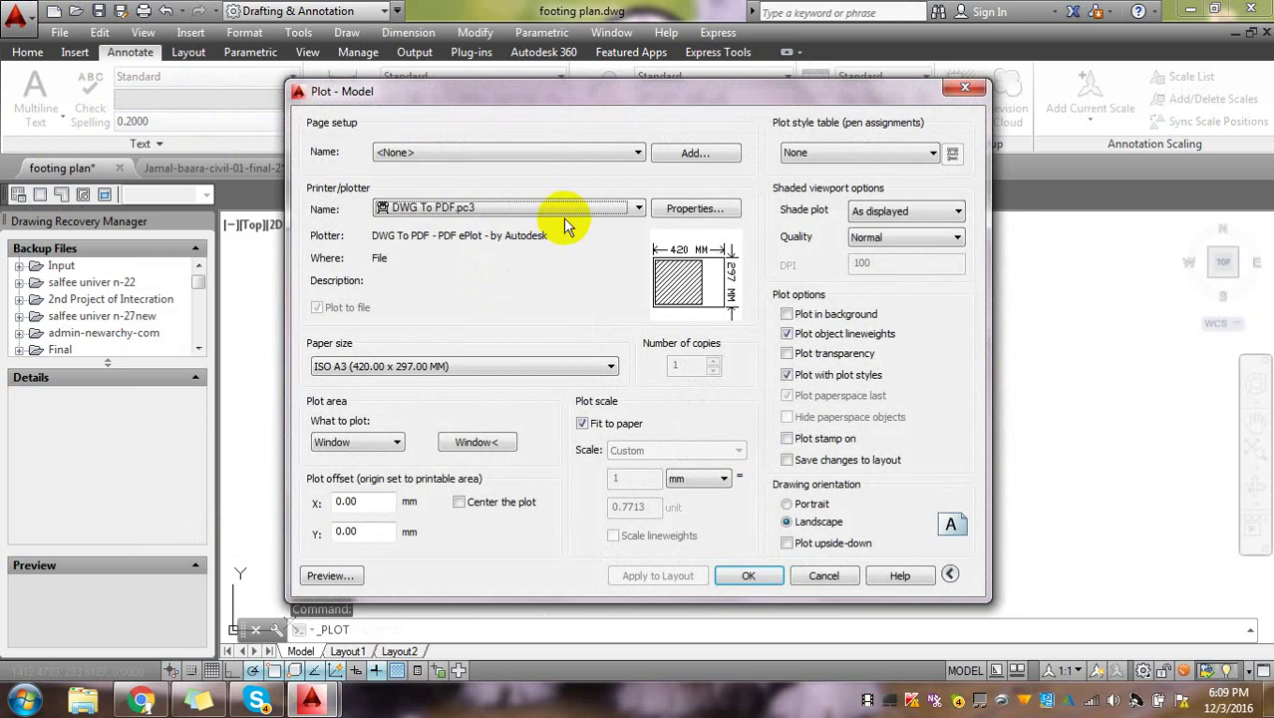
click(567, 207)
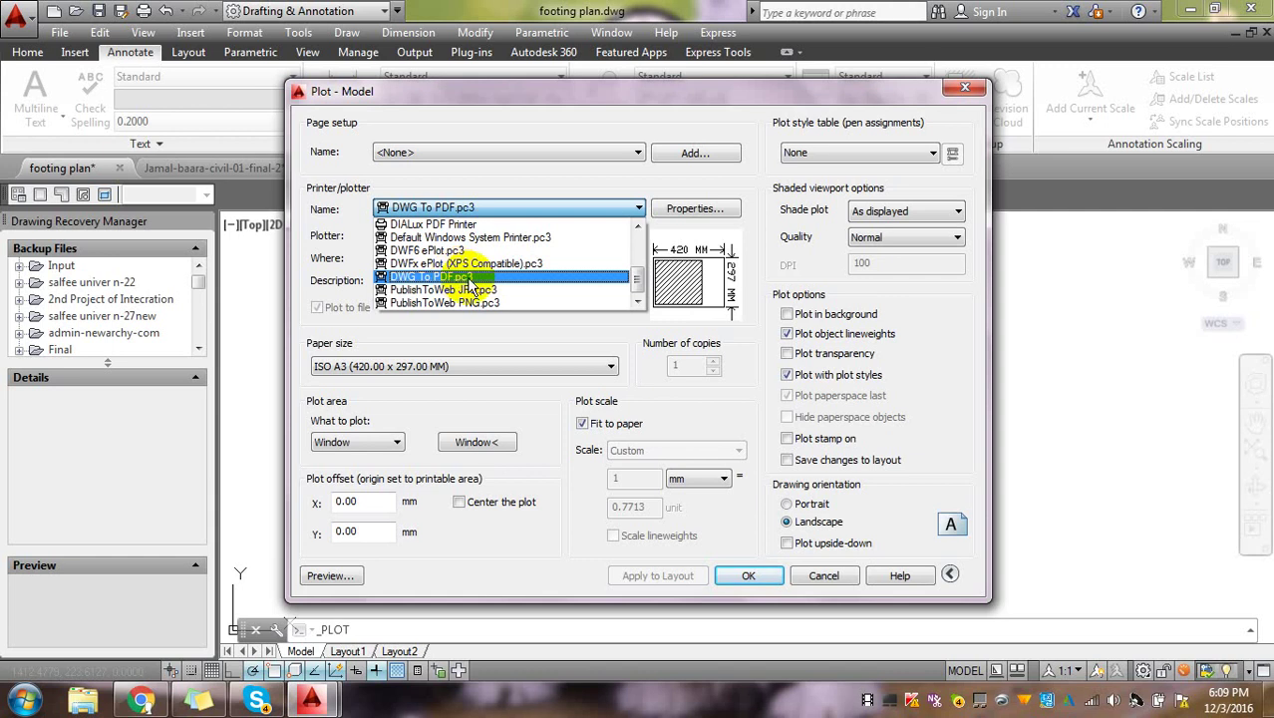
click(467, 276)
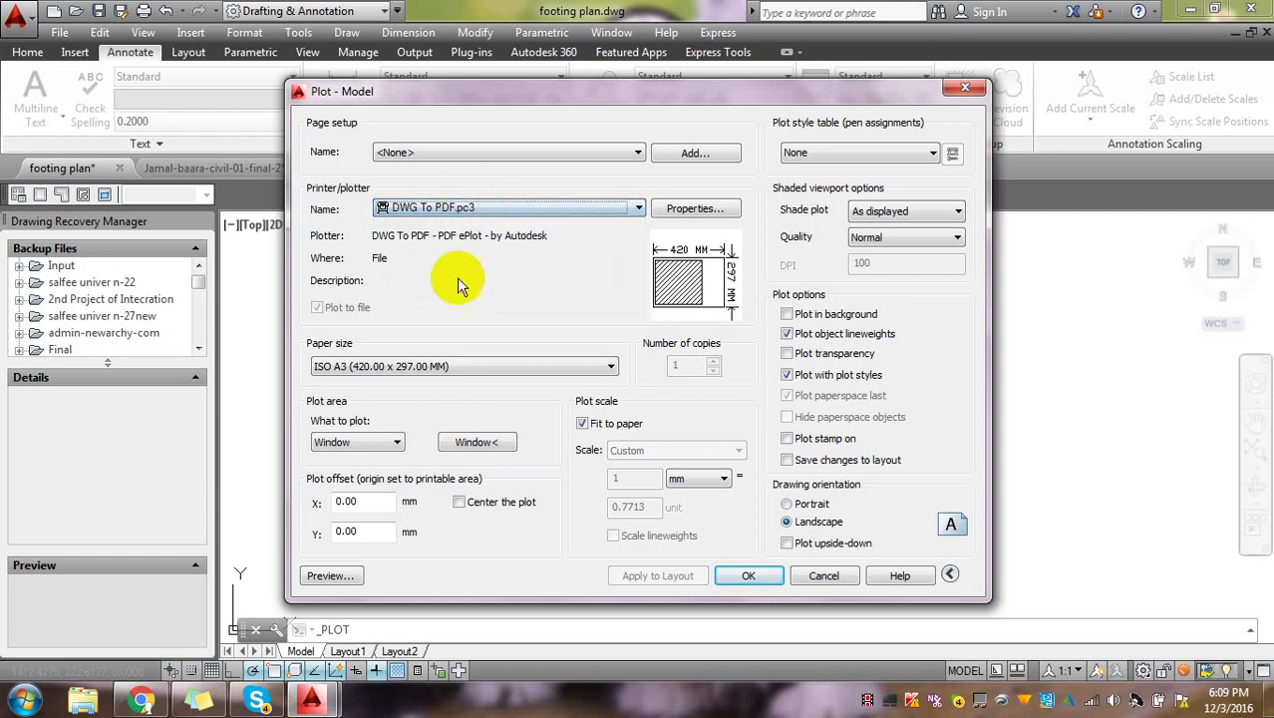
click(431, 366)
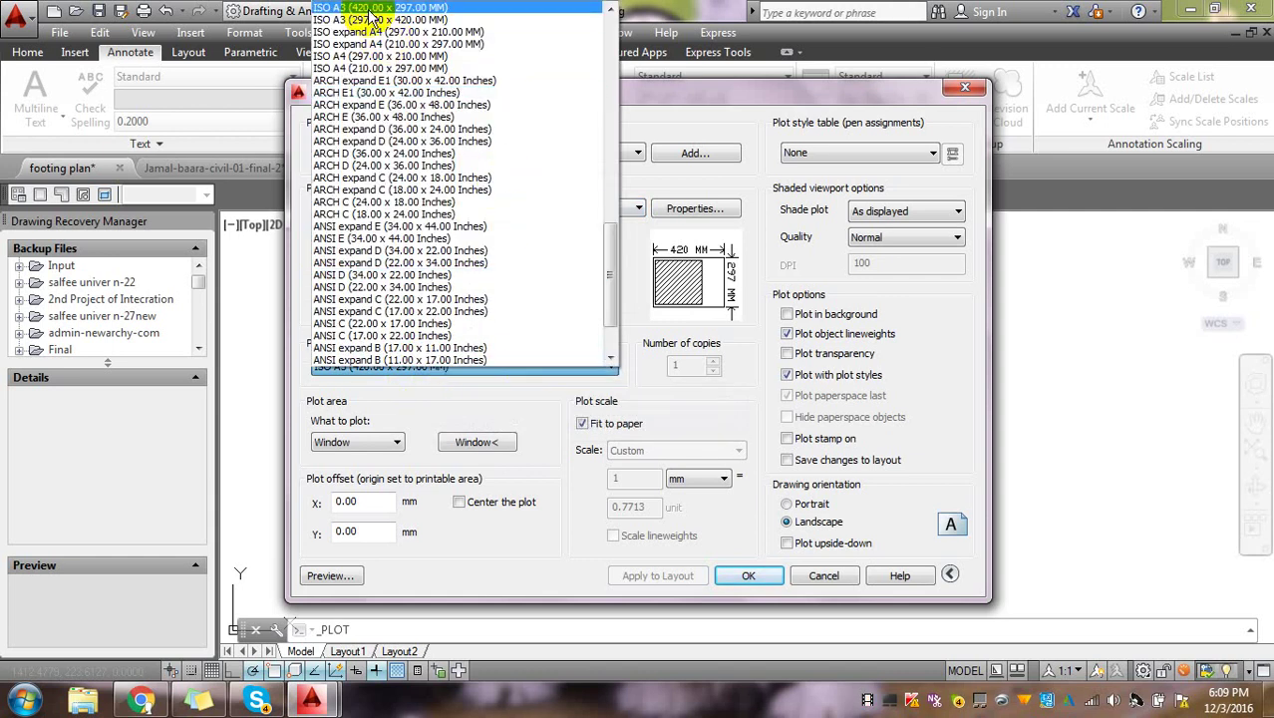
drag(606, 265, 605, 241)
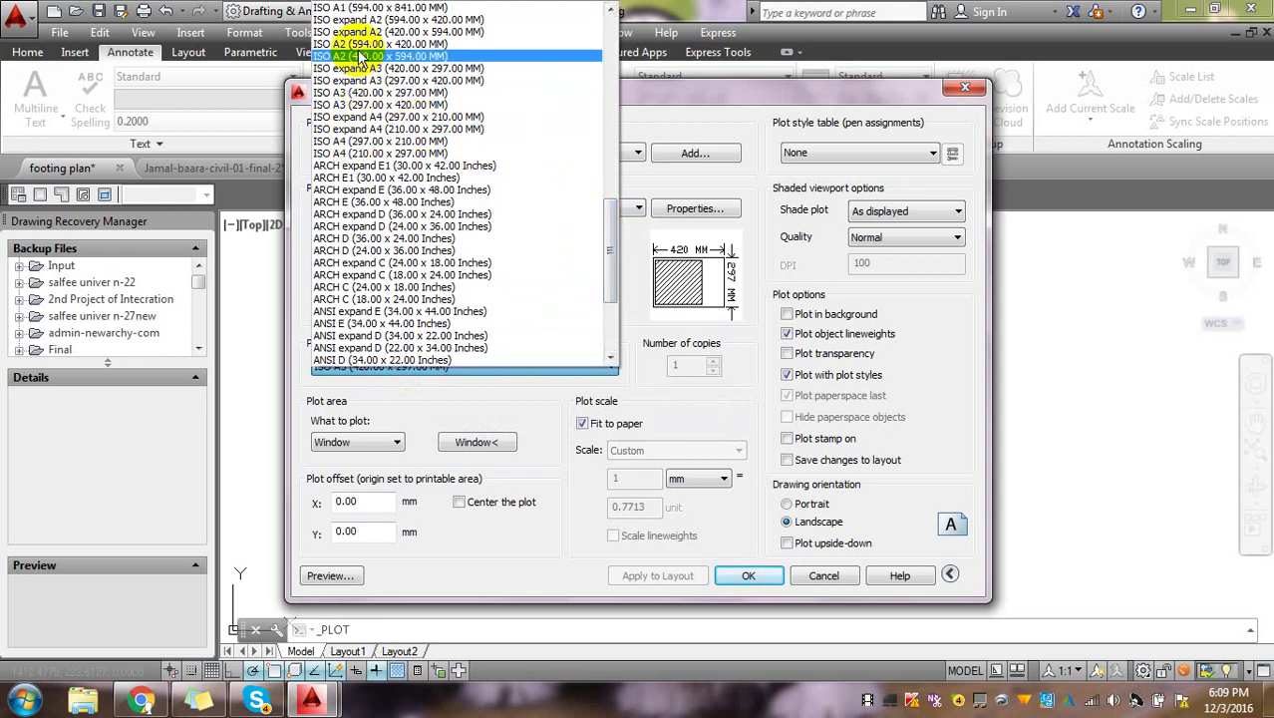
click(426, 92)
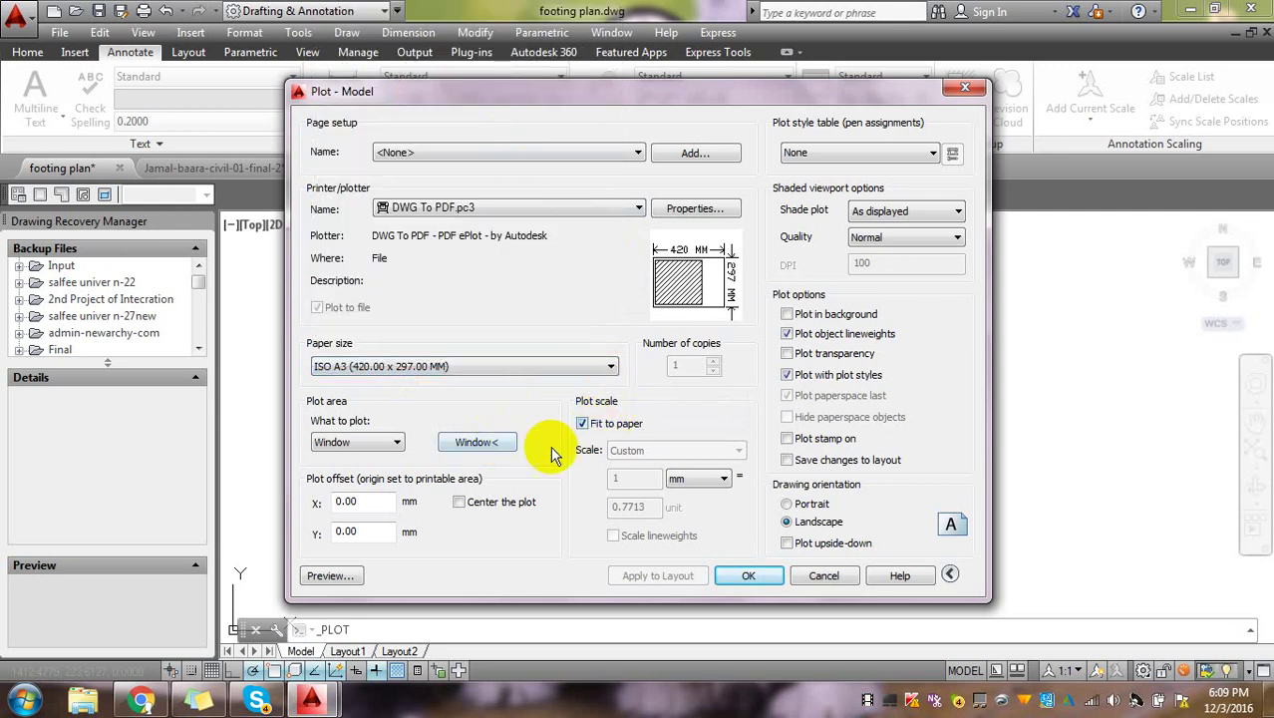
- Centre the plot on the paper and shift the Plot dialog aside to reveal the drawing
click(461, 502)
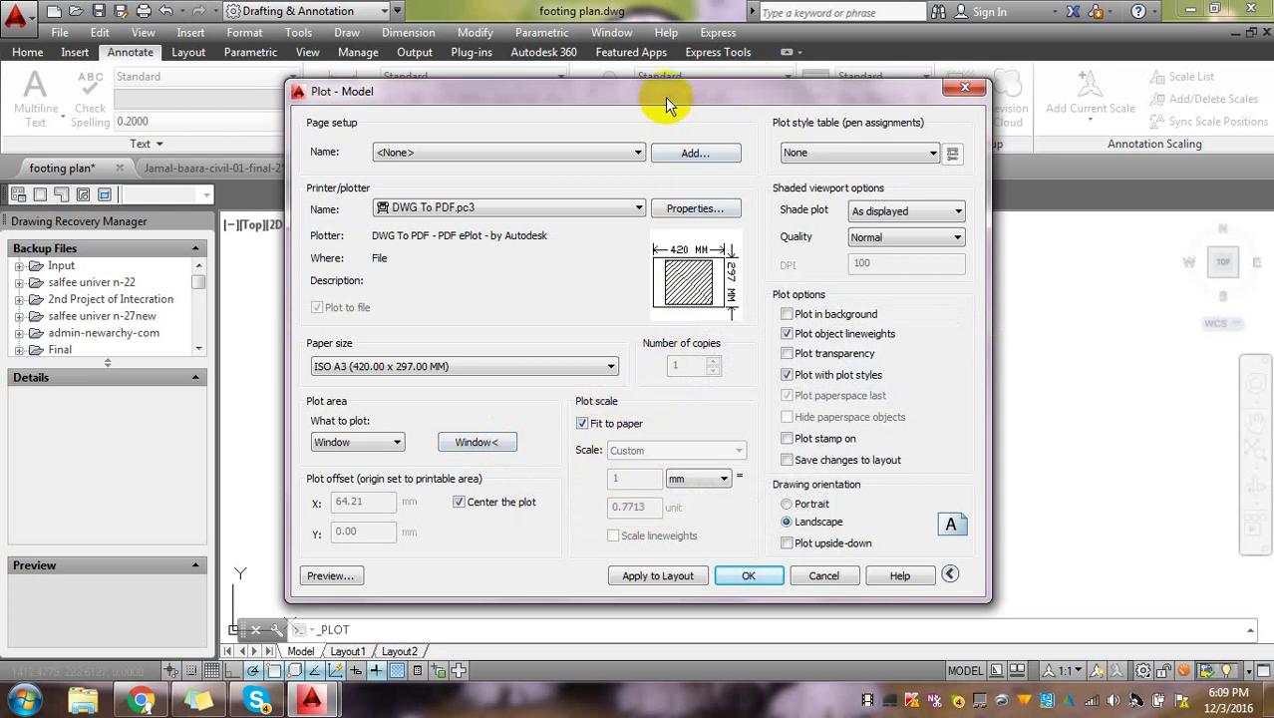
mouse_move(666, 97)
mouse_down()
mouse_move(470, 108)
mouse_move(626, 111)
mouse_up()
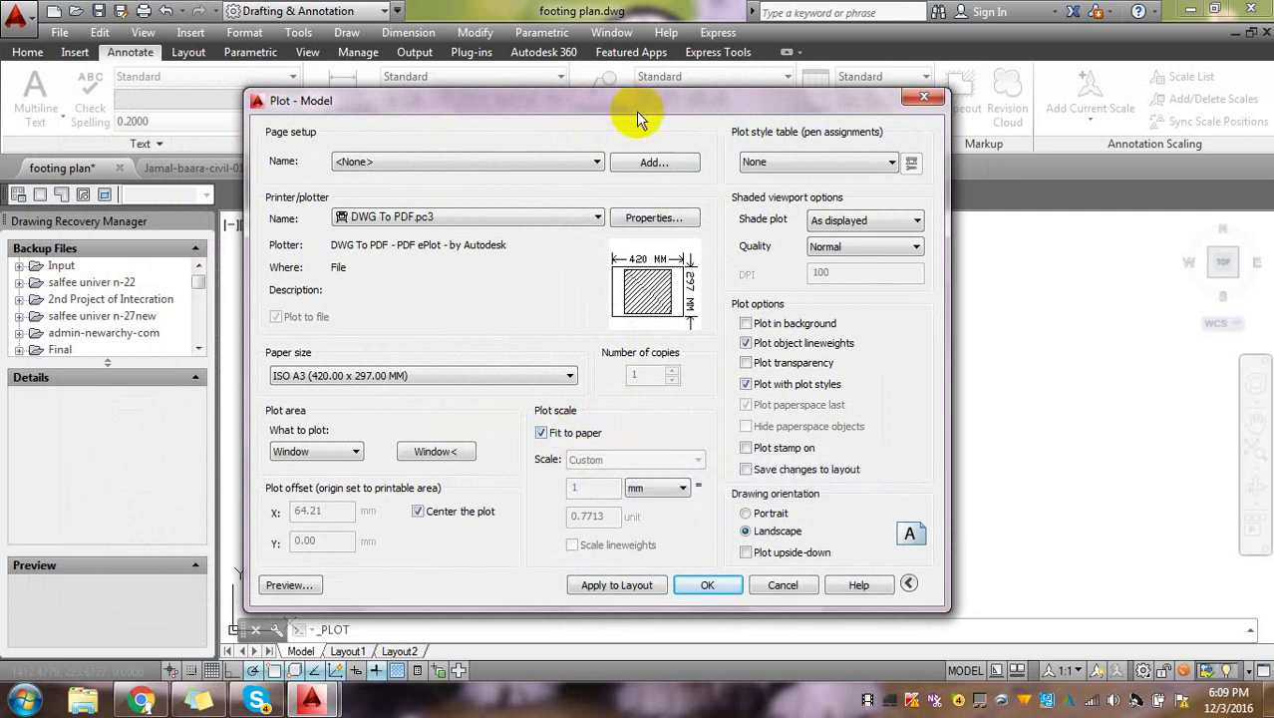
drag(636, 110, 682, 80)
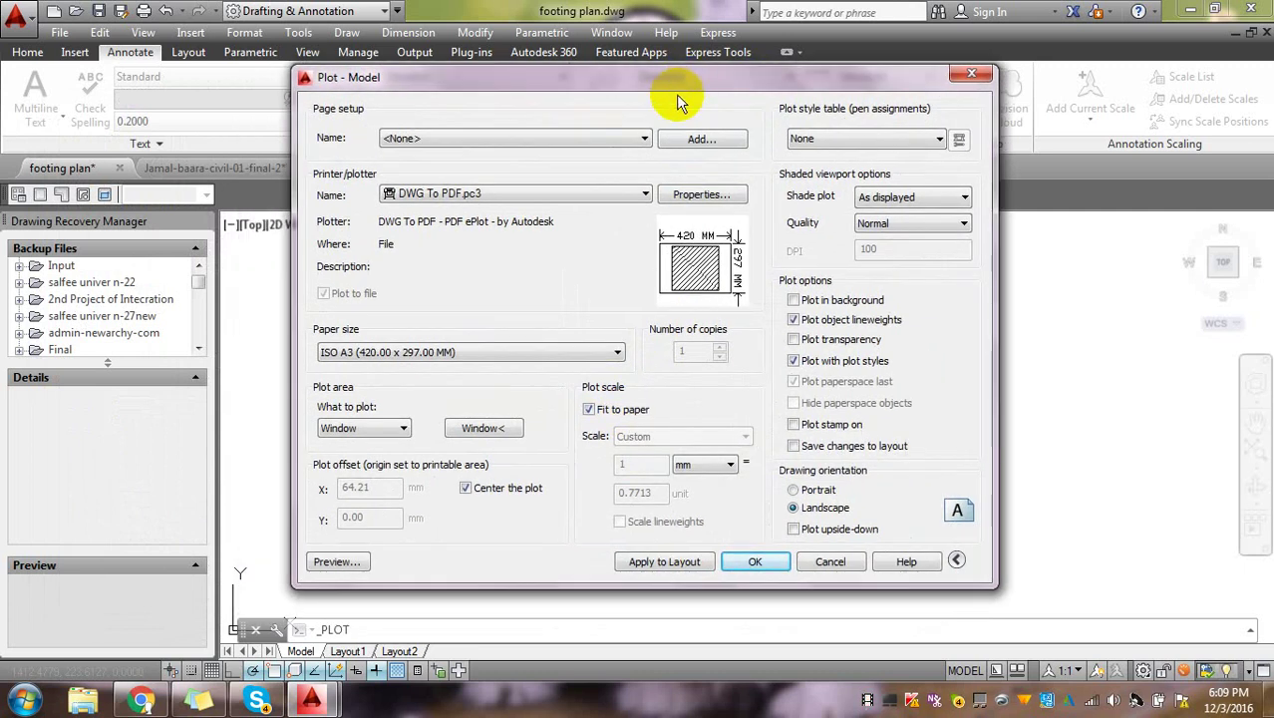
- Set the plot window from the sheet frame's top-left to its bottom-right corner
click(506, 427)
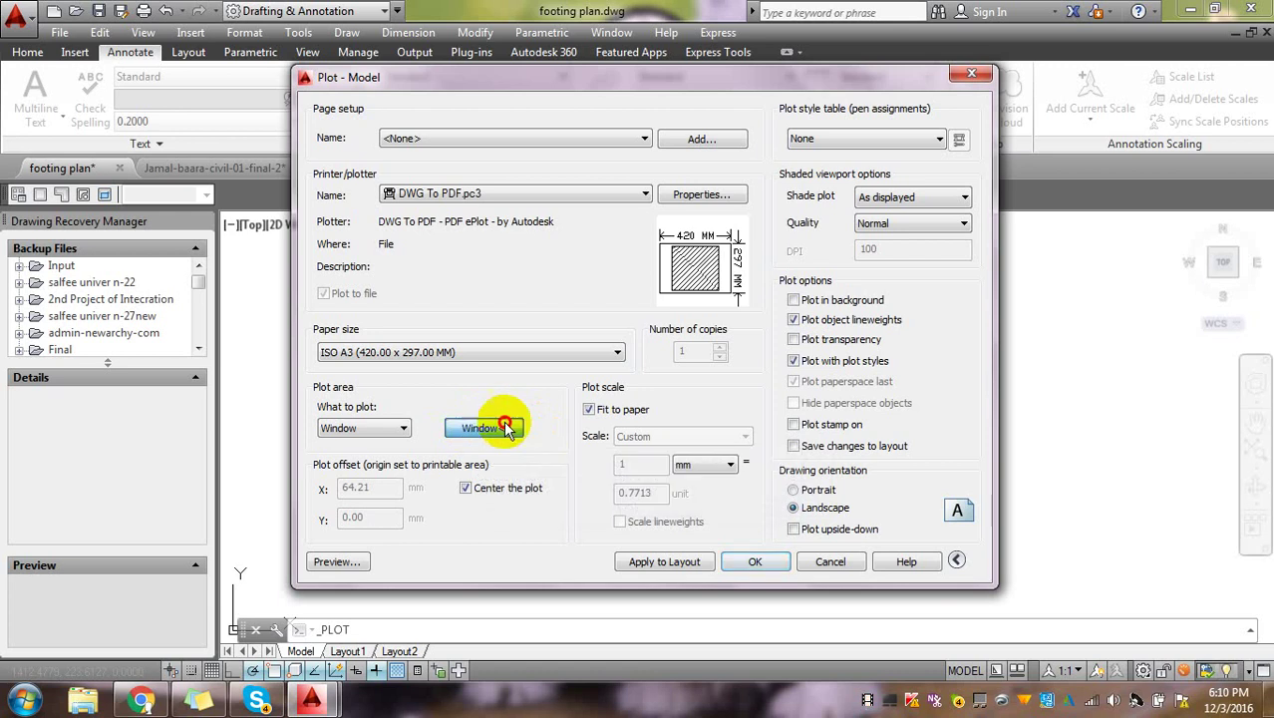
click(364, 428)
click(359, 483)
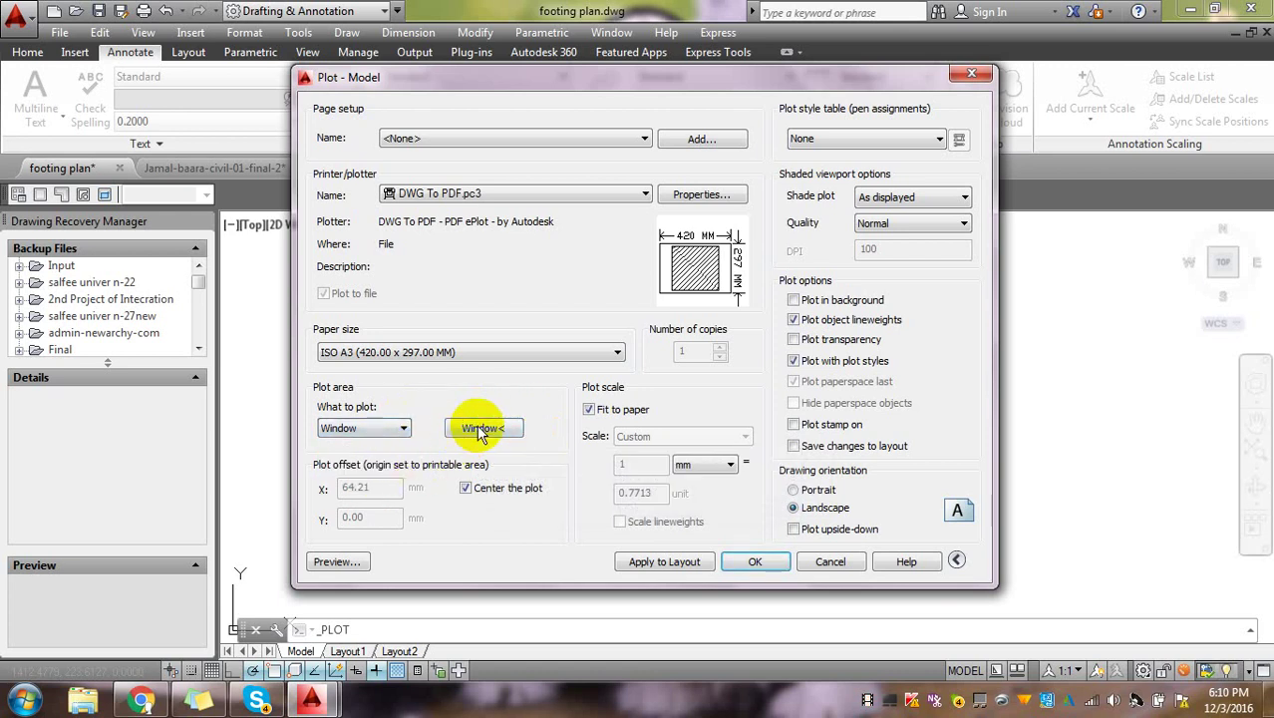
click(480, 429)
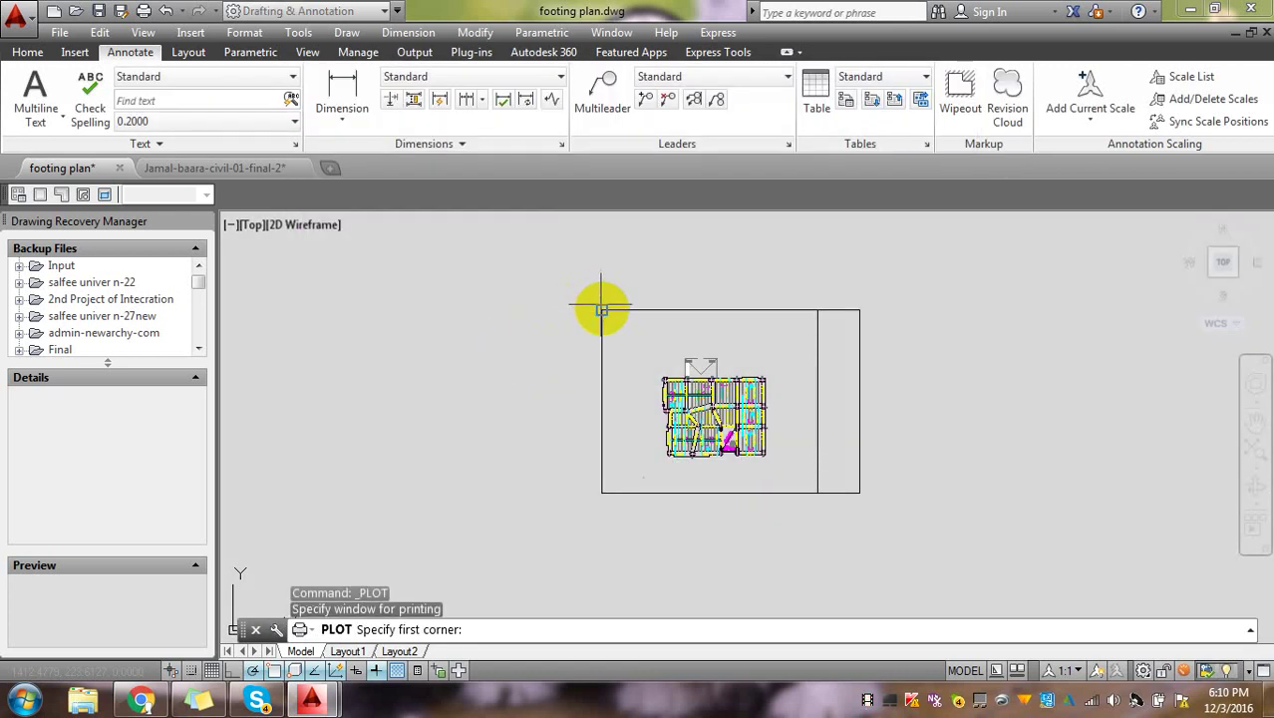
click(601, 310)
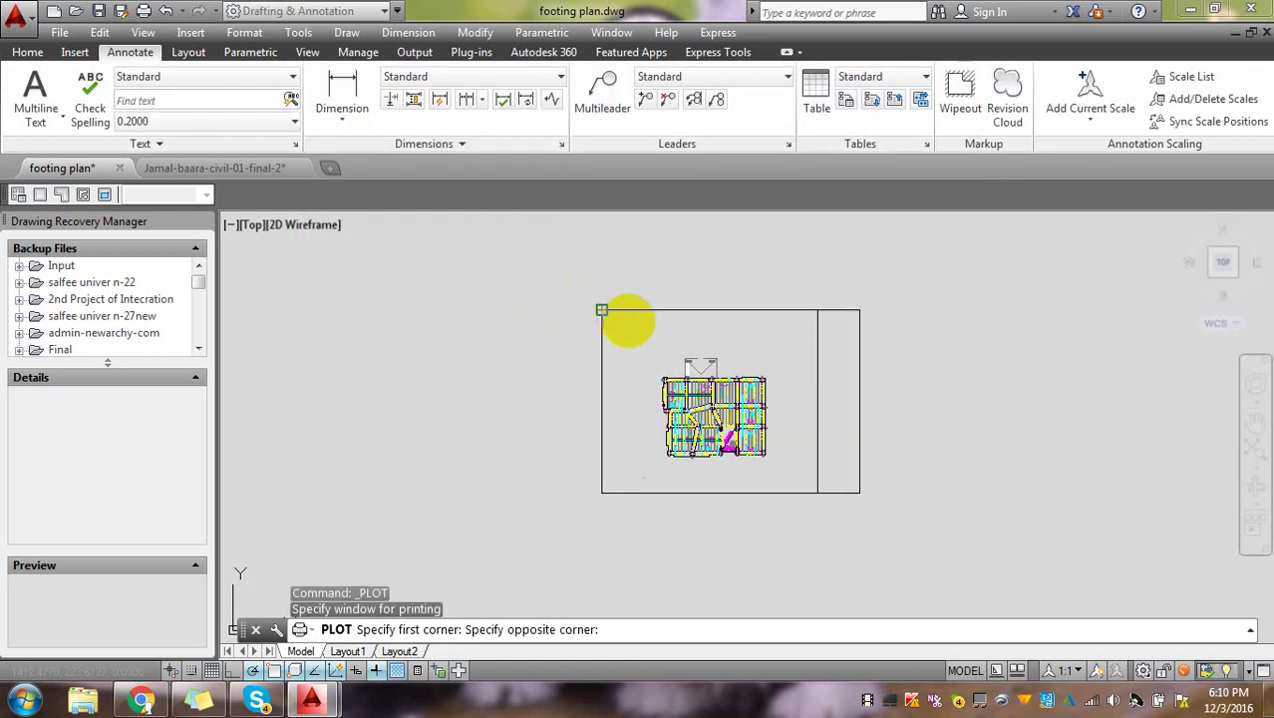
click(859, 493)
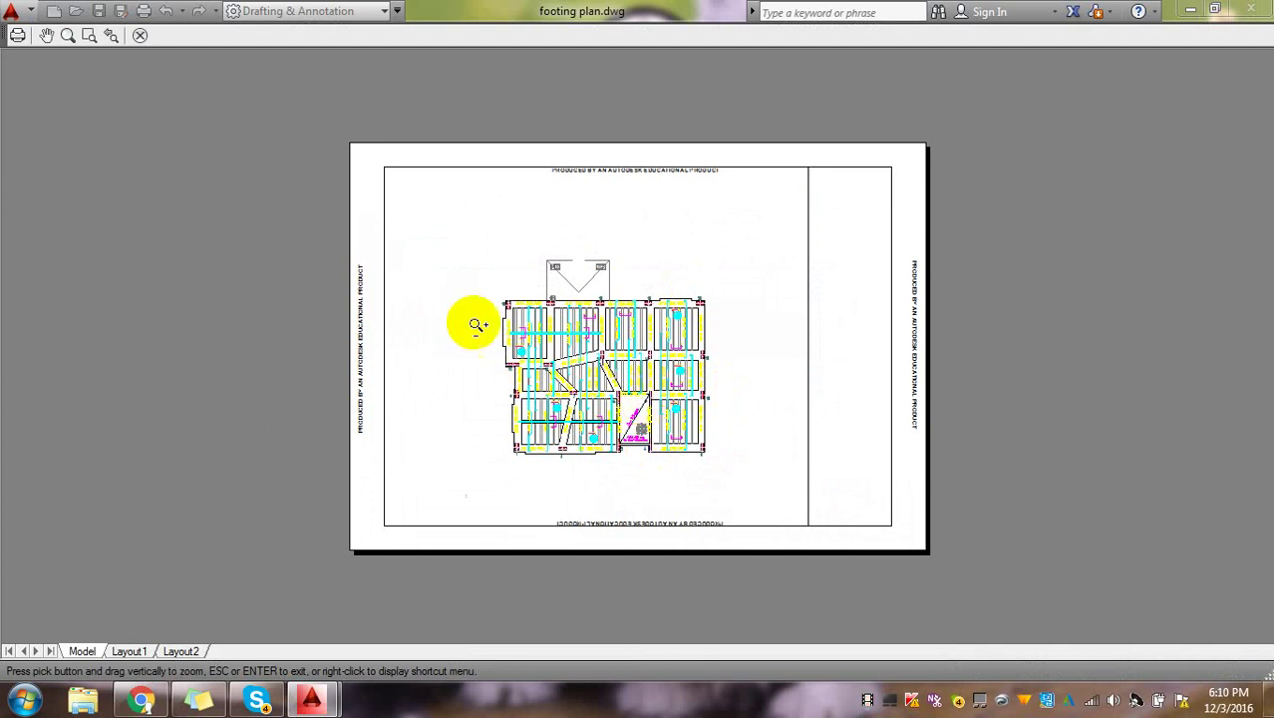
- Close the plot preview and accept the plot settings with OK
key(Escape)
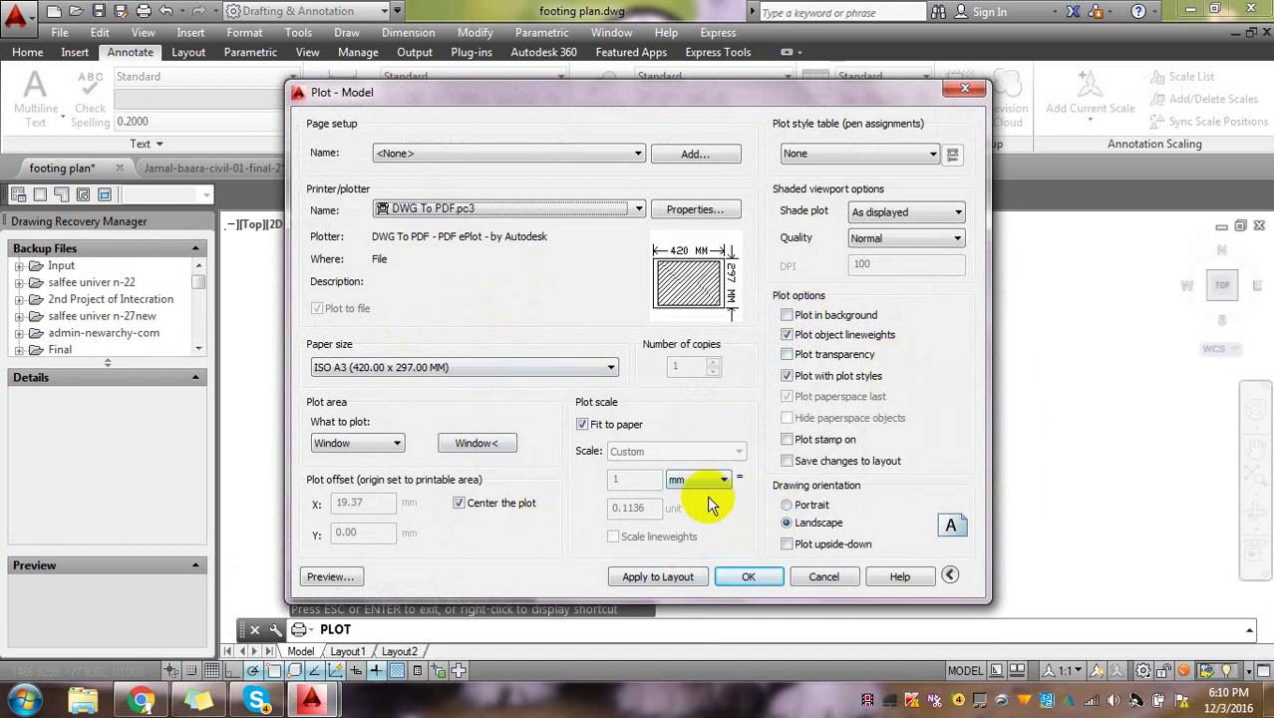
click(746, 583)
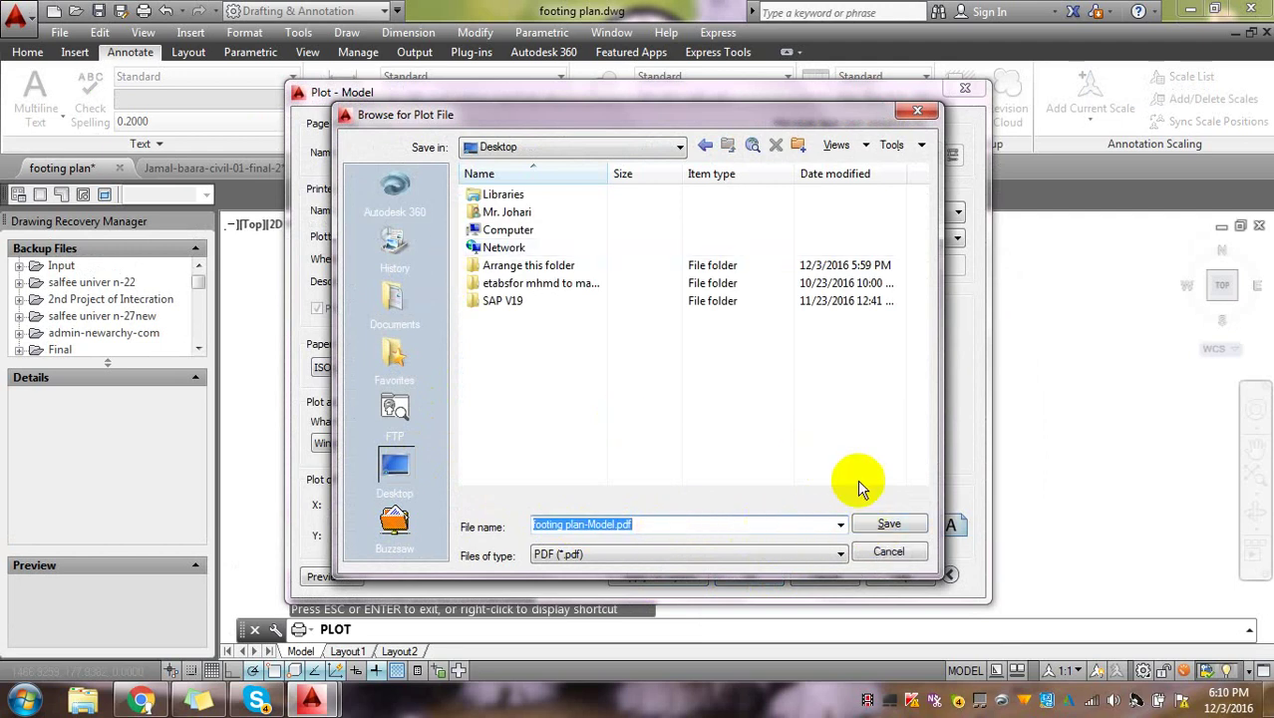
- Save footing plan-Model.pdf to the Desktop, then close the opened PDF
click(884, 524)
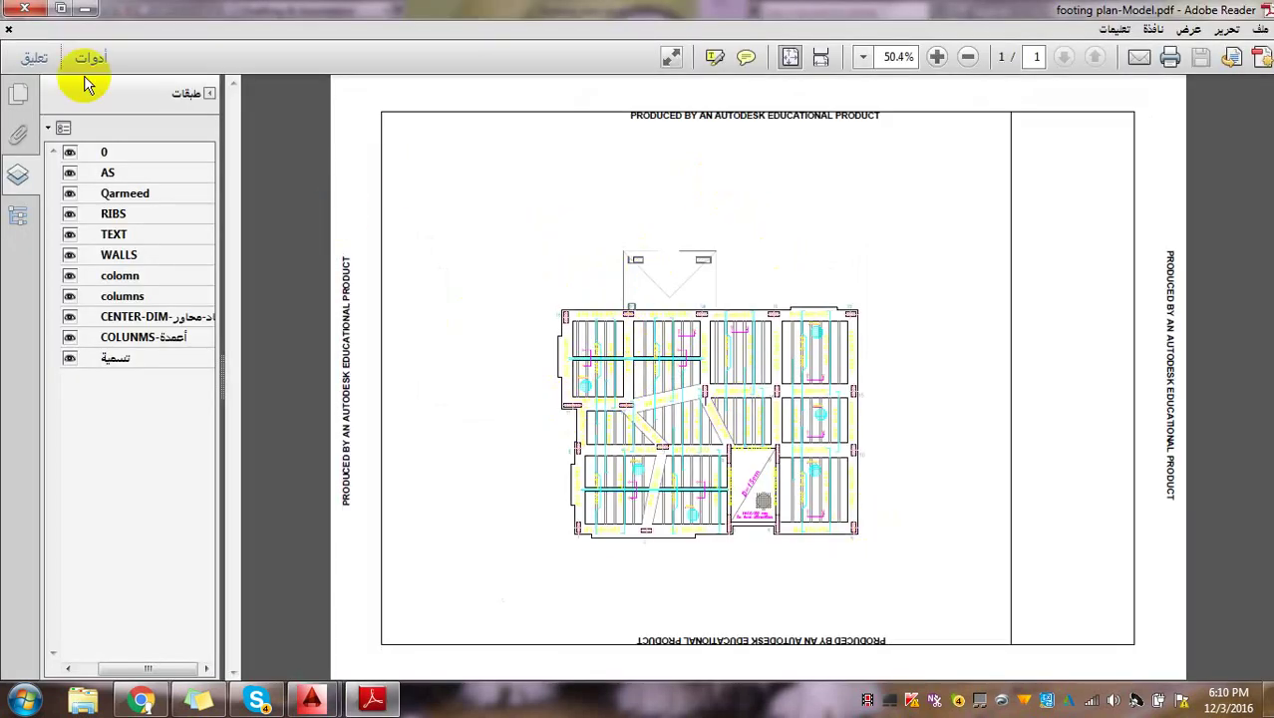
click(22, 10)
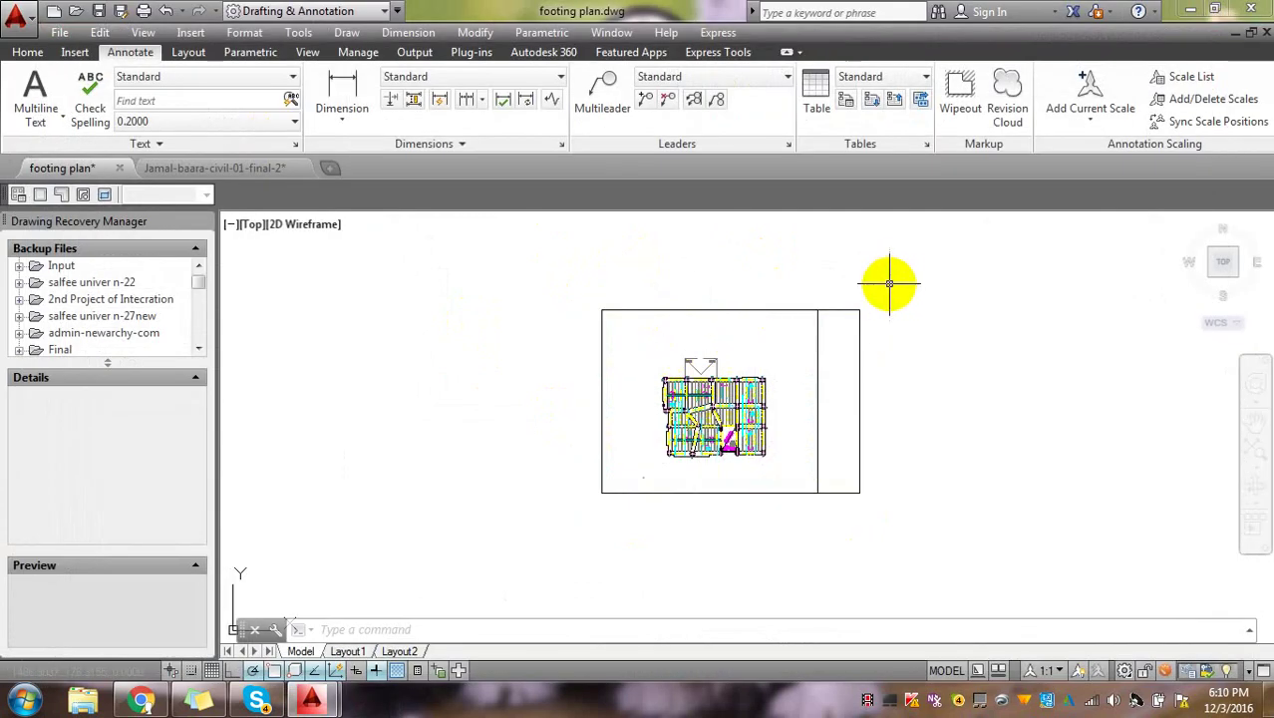
- Delete the frame rectangle and its dividing line, then switch to Layout1
click(889, 283)
click(805, 519)
key(Delete)
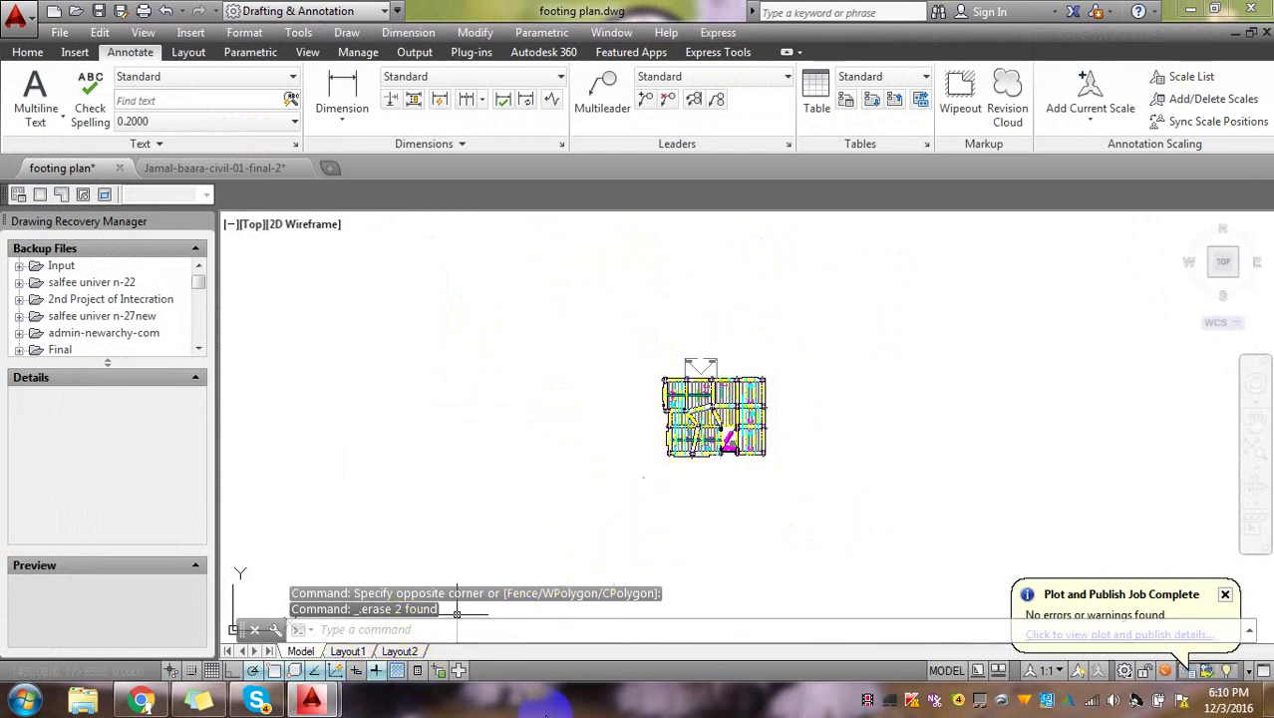
click(348, 653)
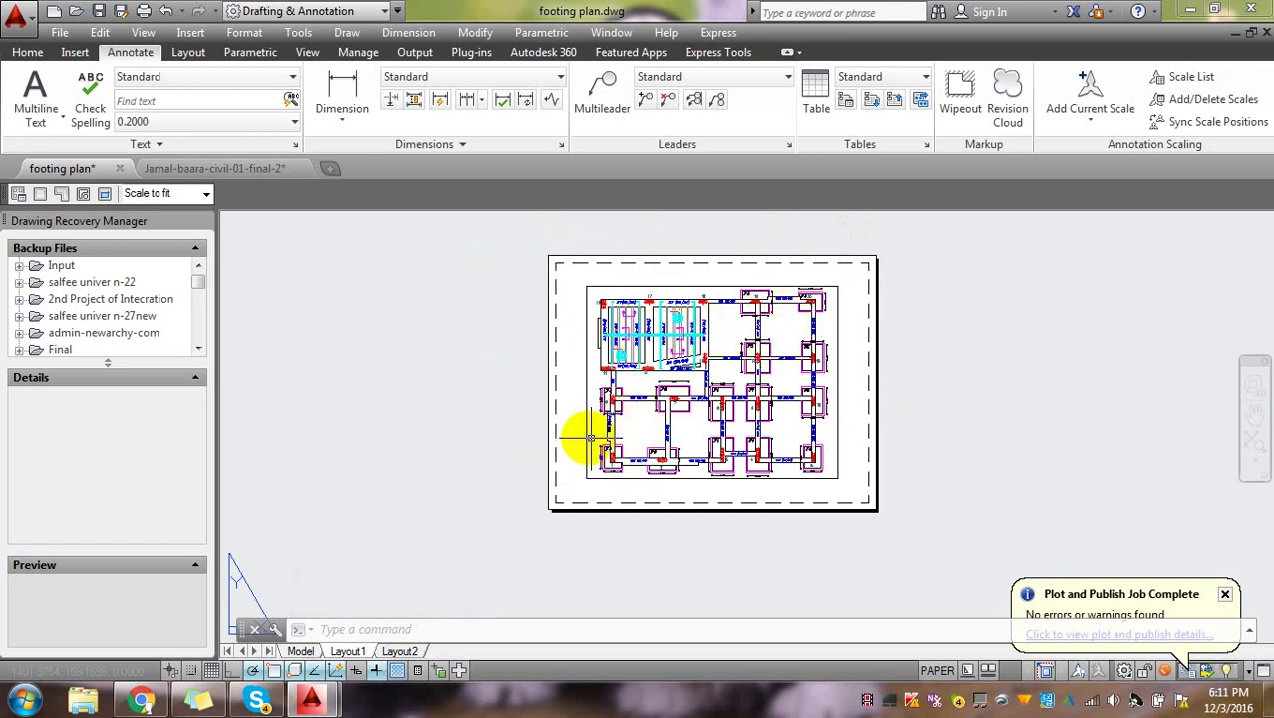
- Inside Layout1's viewport, pan and zoom to extents so the whole footing plan shows
double_click(730, 362)
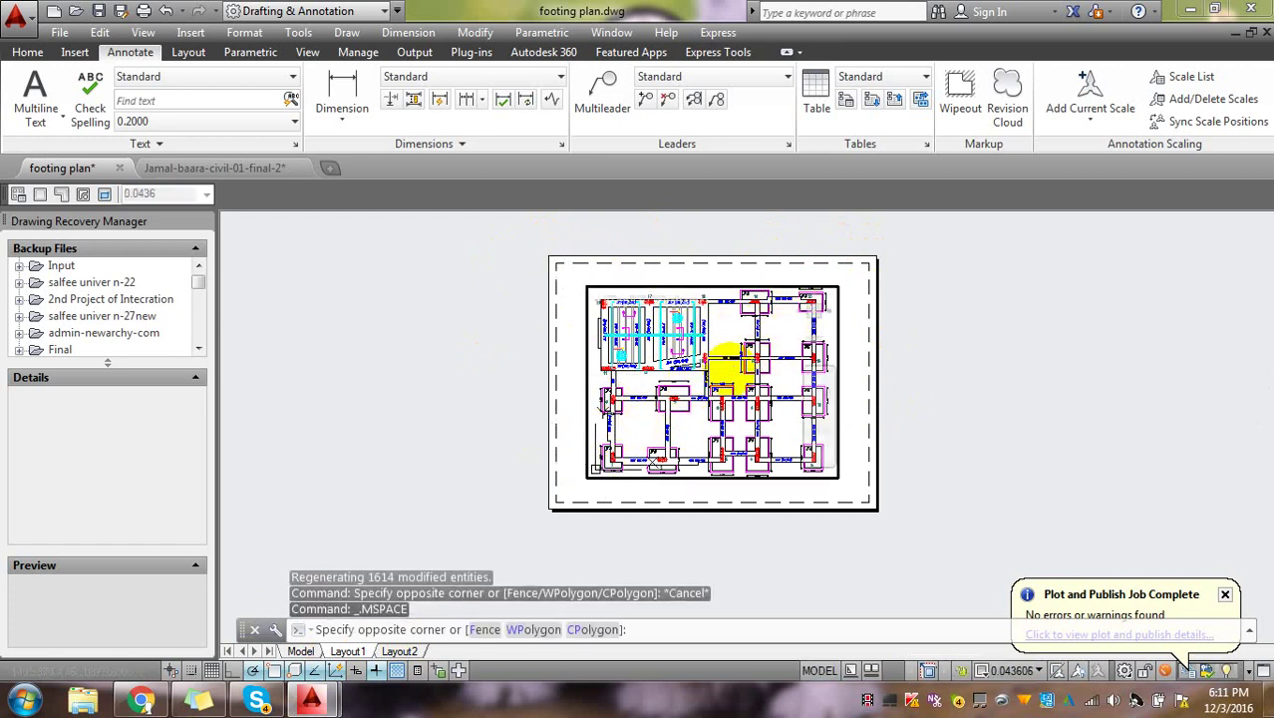
scroll(728, 364, down, 5)
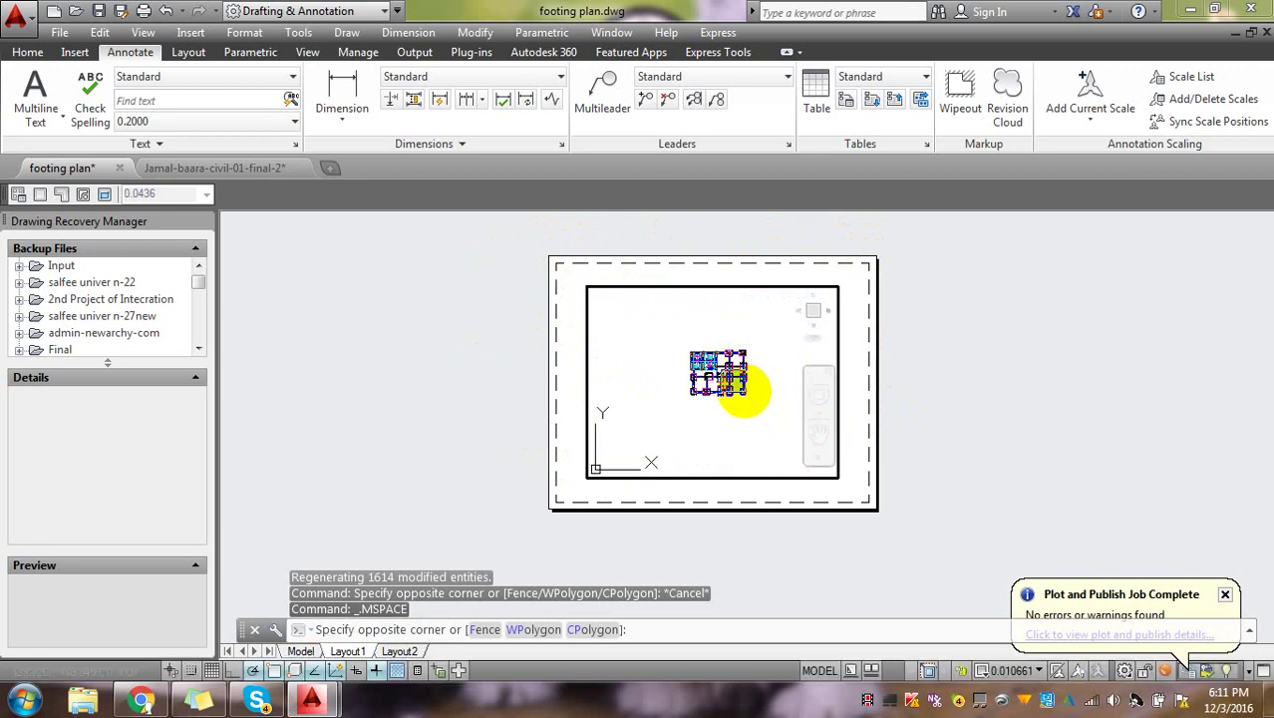
key(Escape)
text(p)
key(Return)
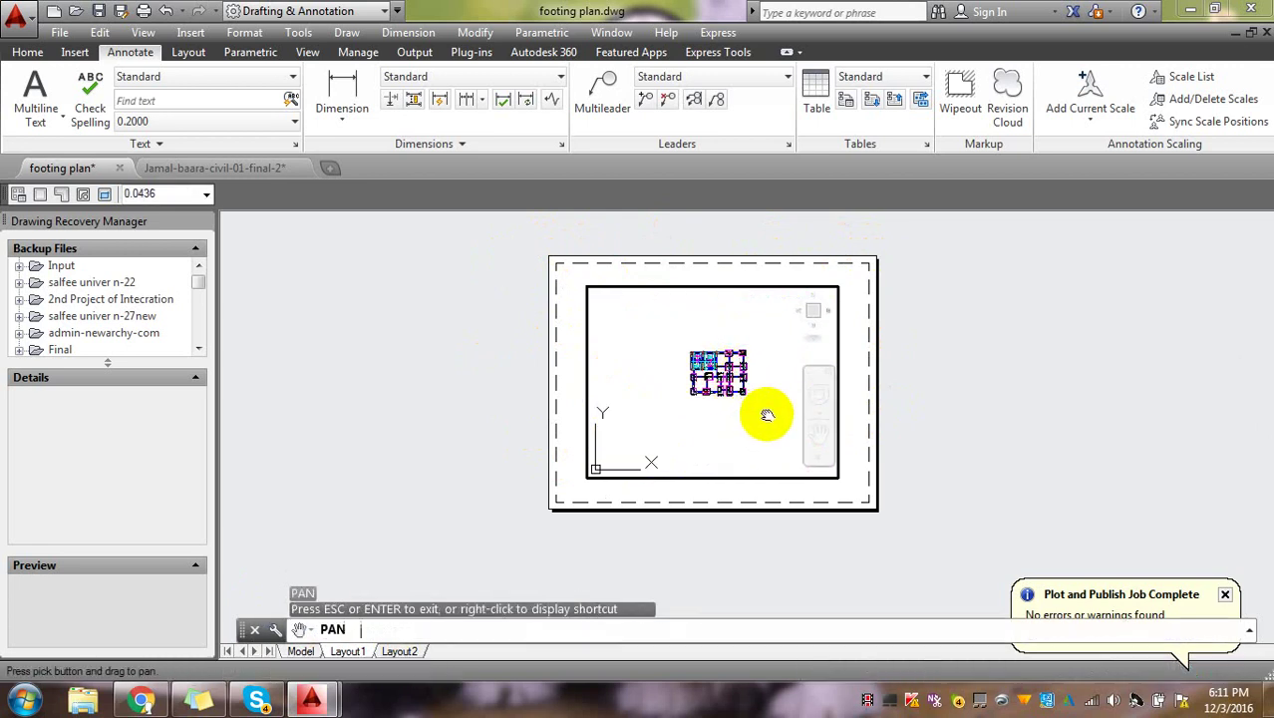
drag(763, 416, 549, 435)
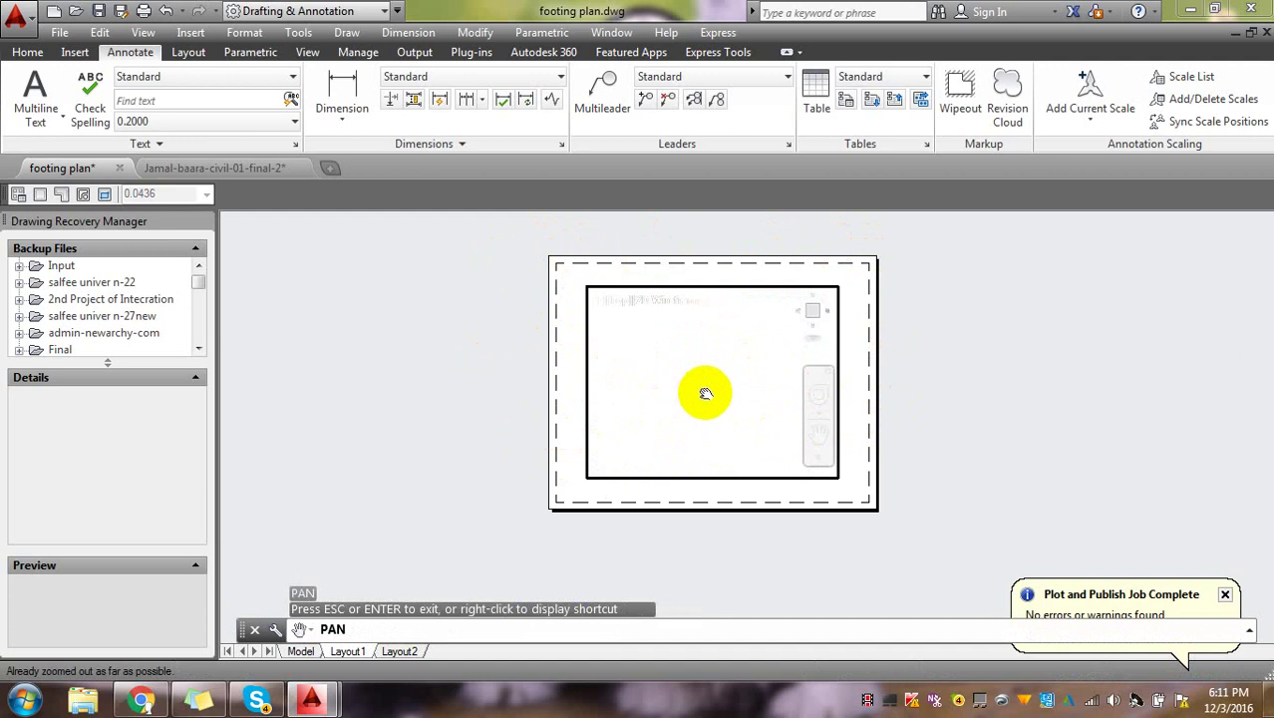
key(Escape)
text(z)
key(Return)
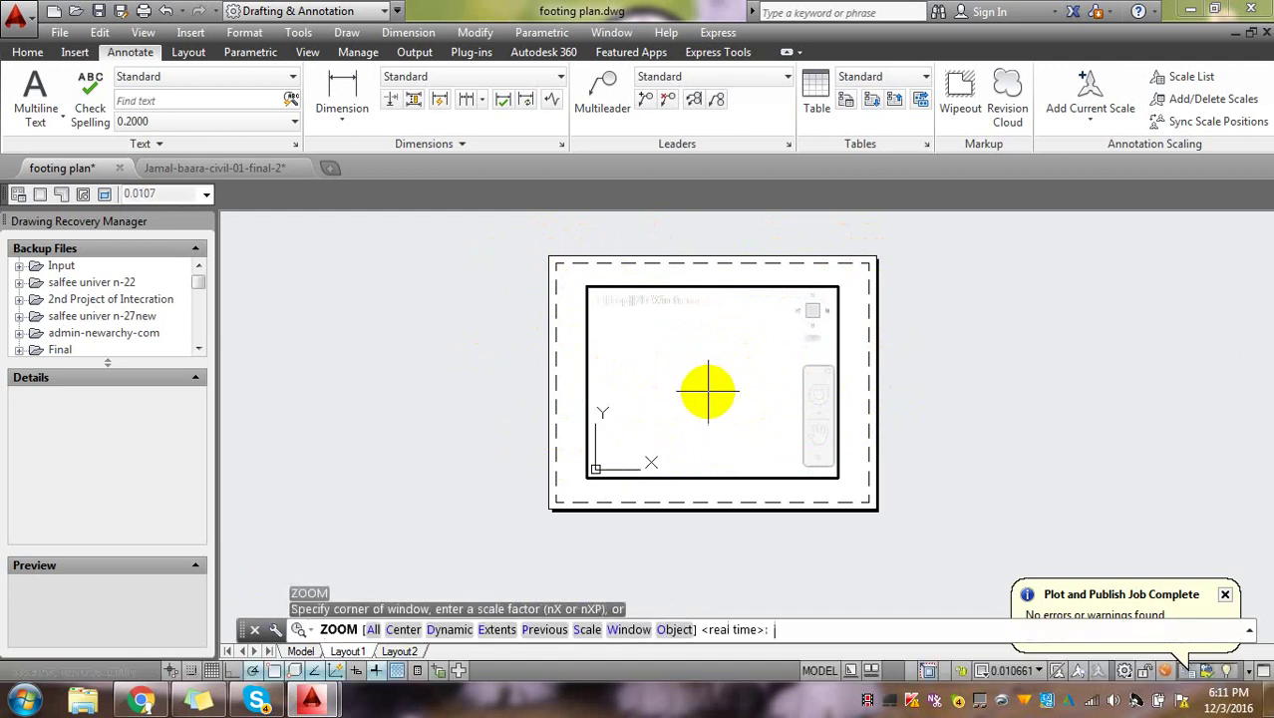
text(e)
key(Return)
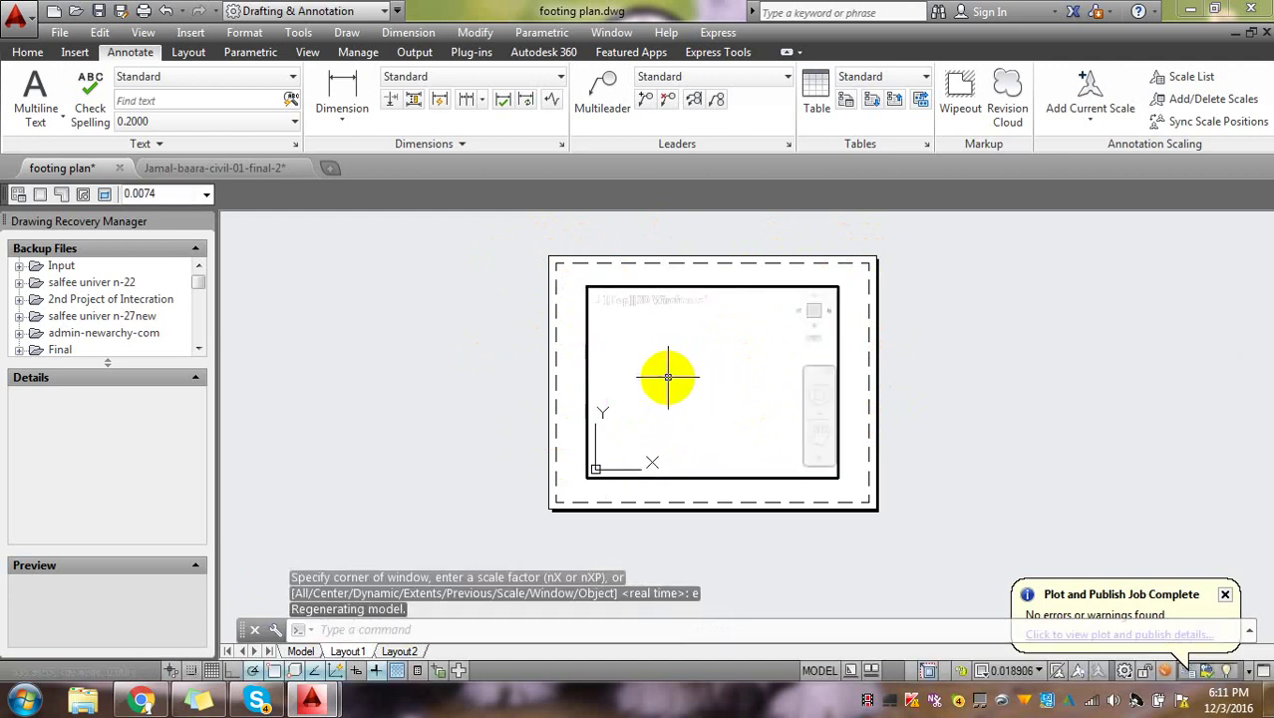
scroll(757, 379, down, 2)
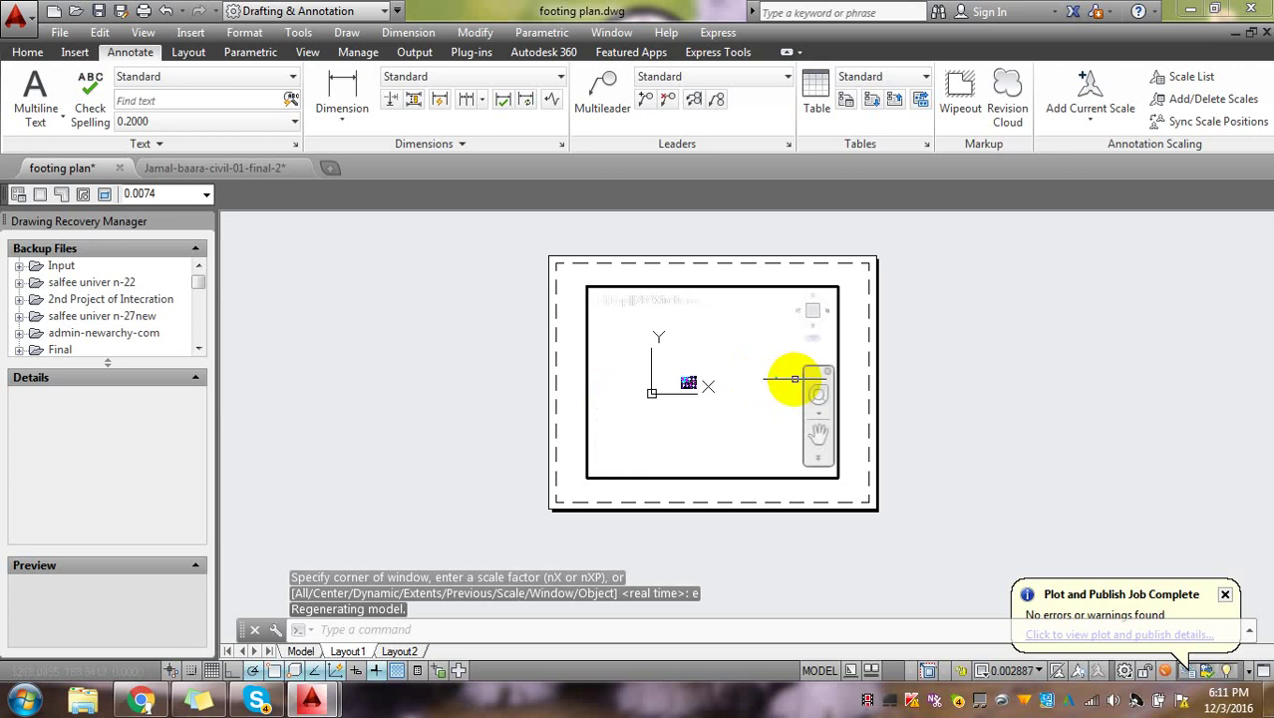
scroll(743, 369, up, 10)
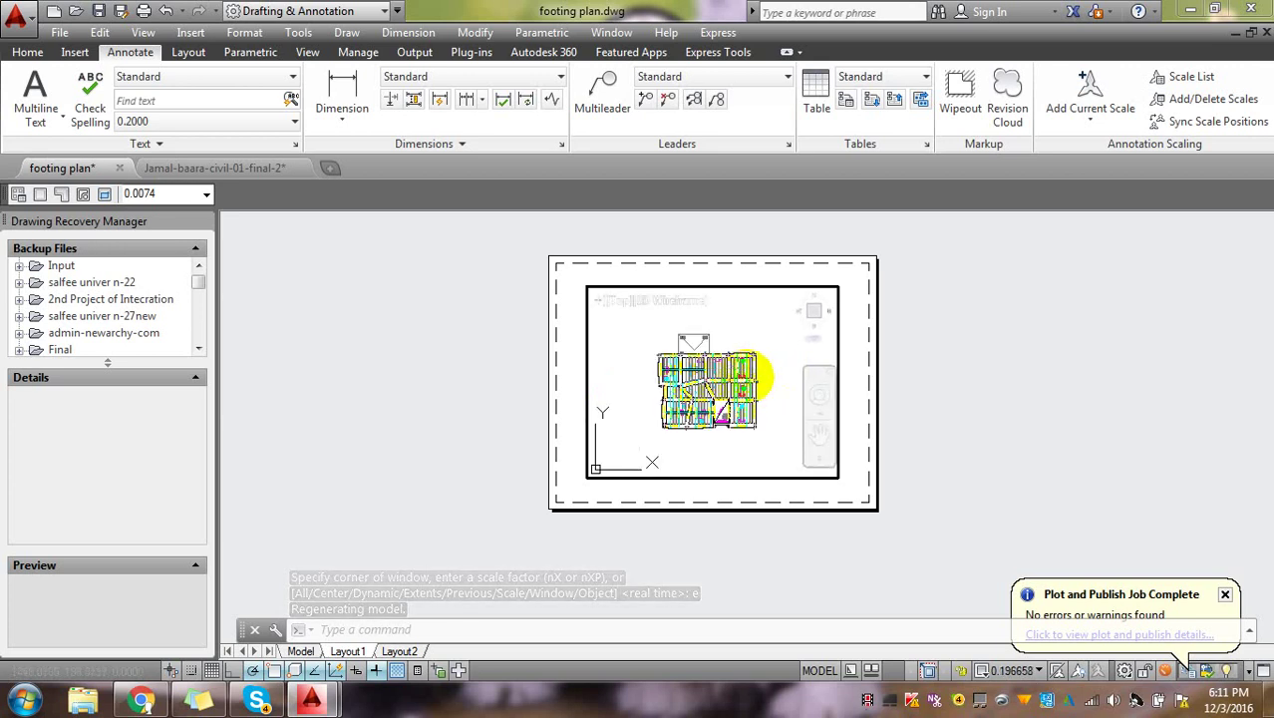
- Return to paper space, select the viewport, and go back to the Model tab
double_click(910, 384)
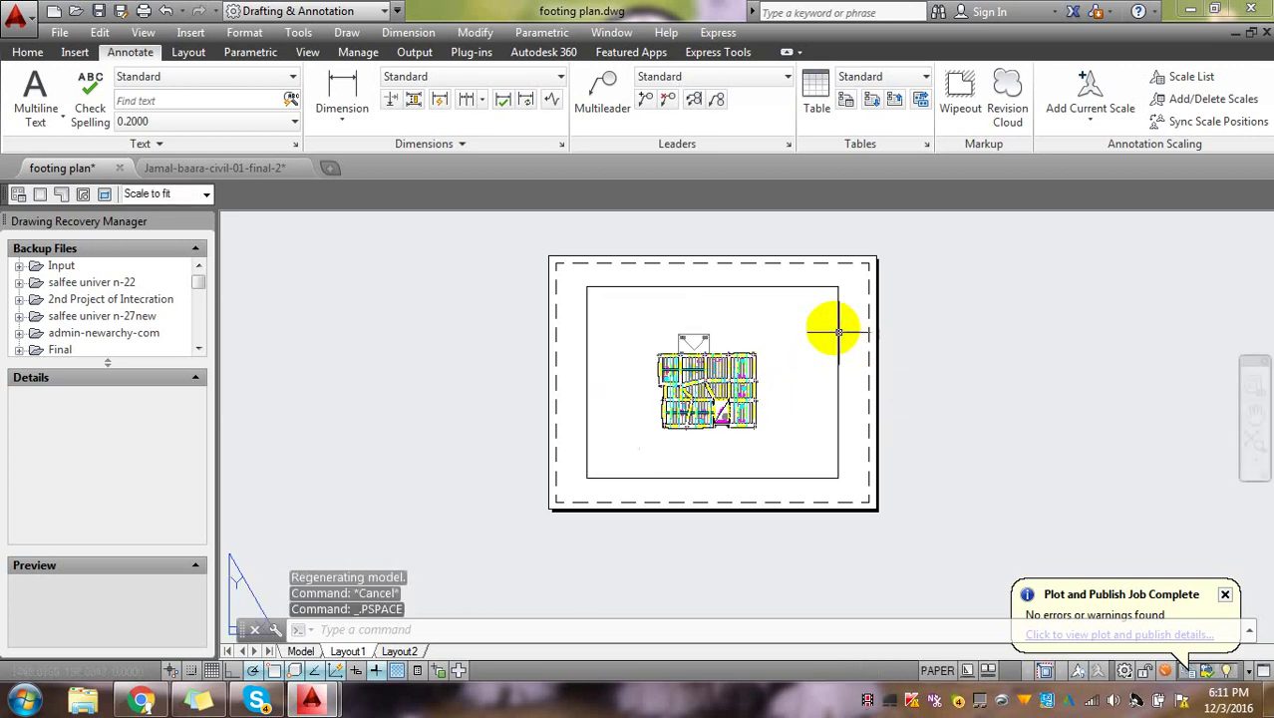
click(846, 280)
click(631, 287)
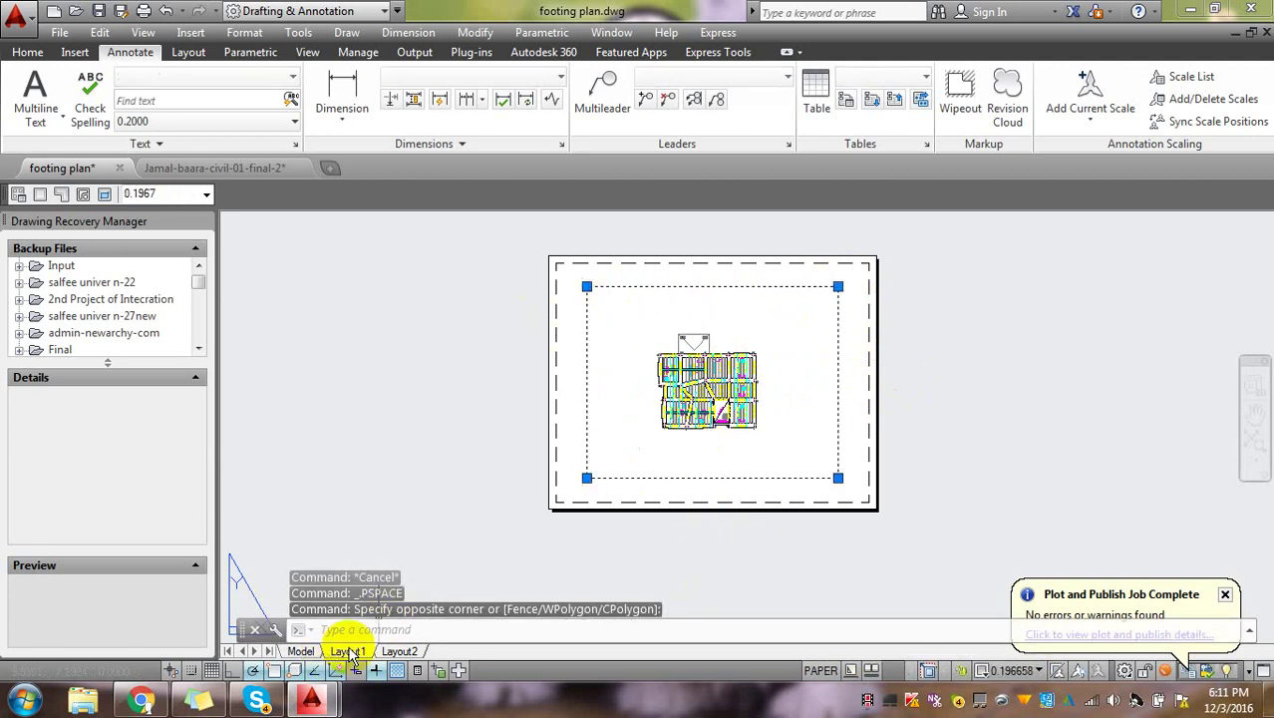
click(302, 651)
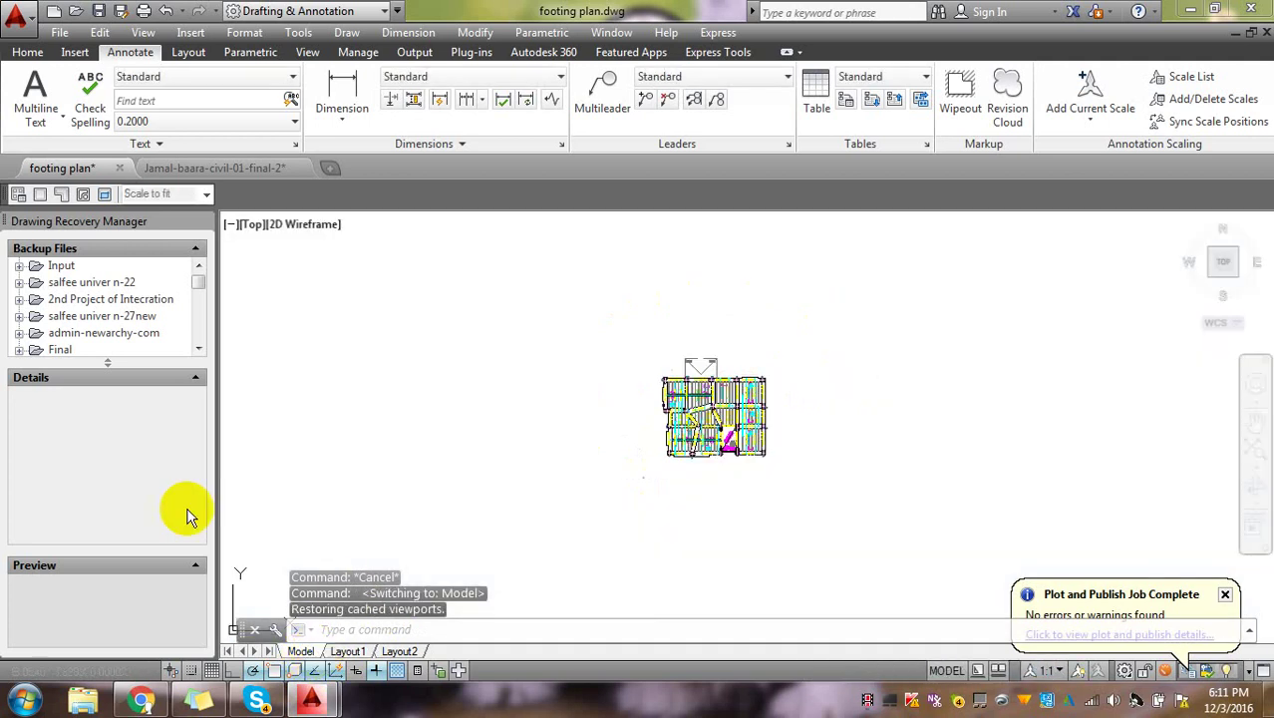
- Switch to Layout1 and re-centre and zoom the footing plan inside its viewport
click(349, 651)
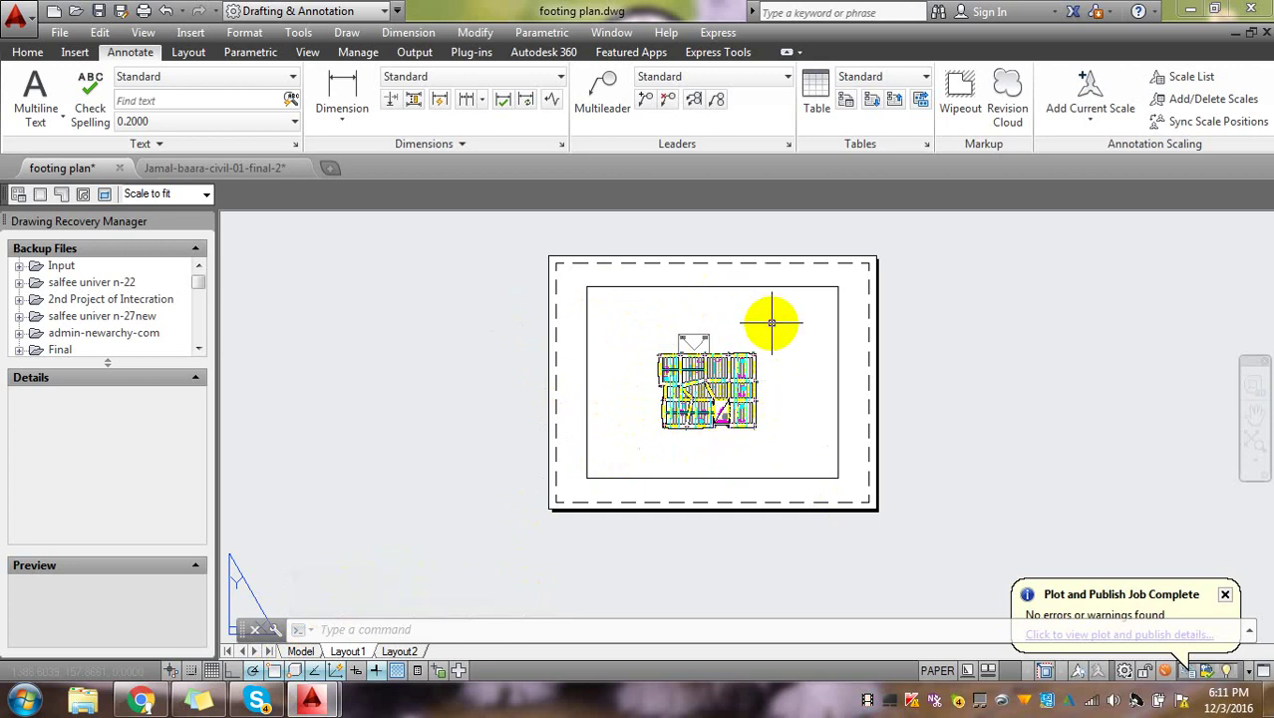
double_click(768, 319)
scroll(725, 337, down, 2)
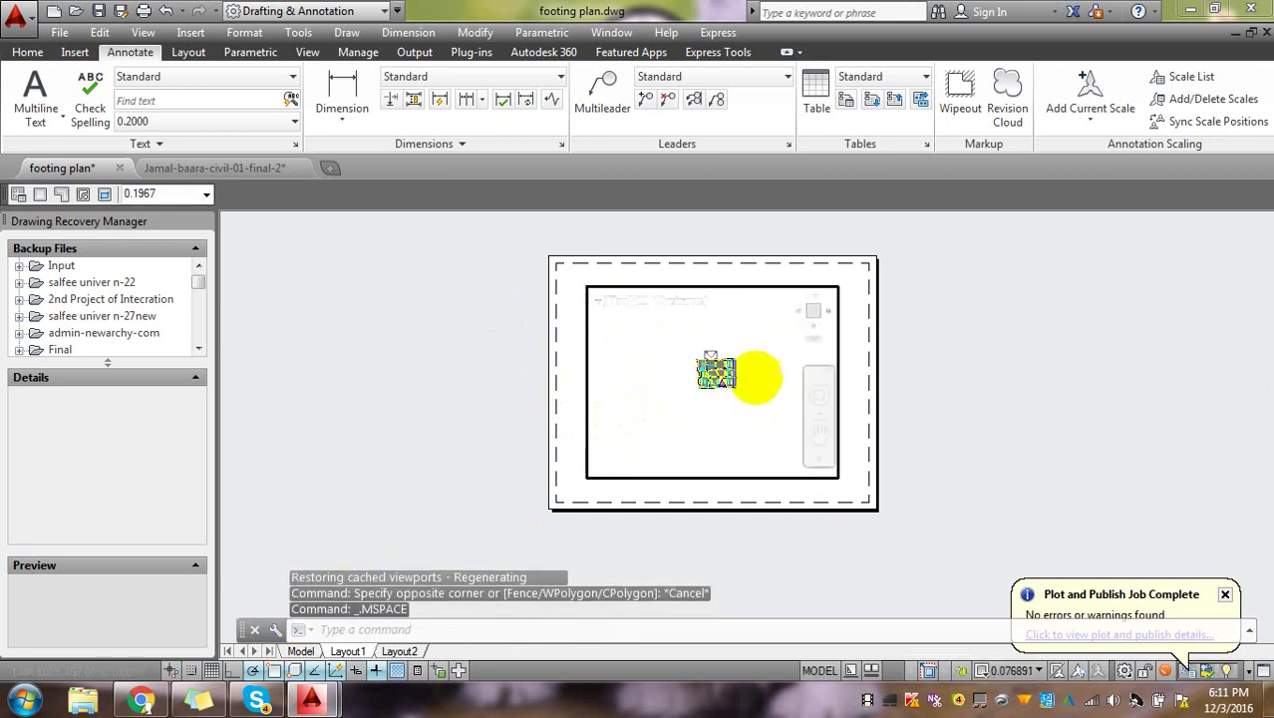
middle_drag(751, 353, 697, 356)
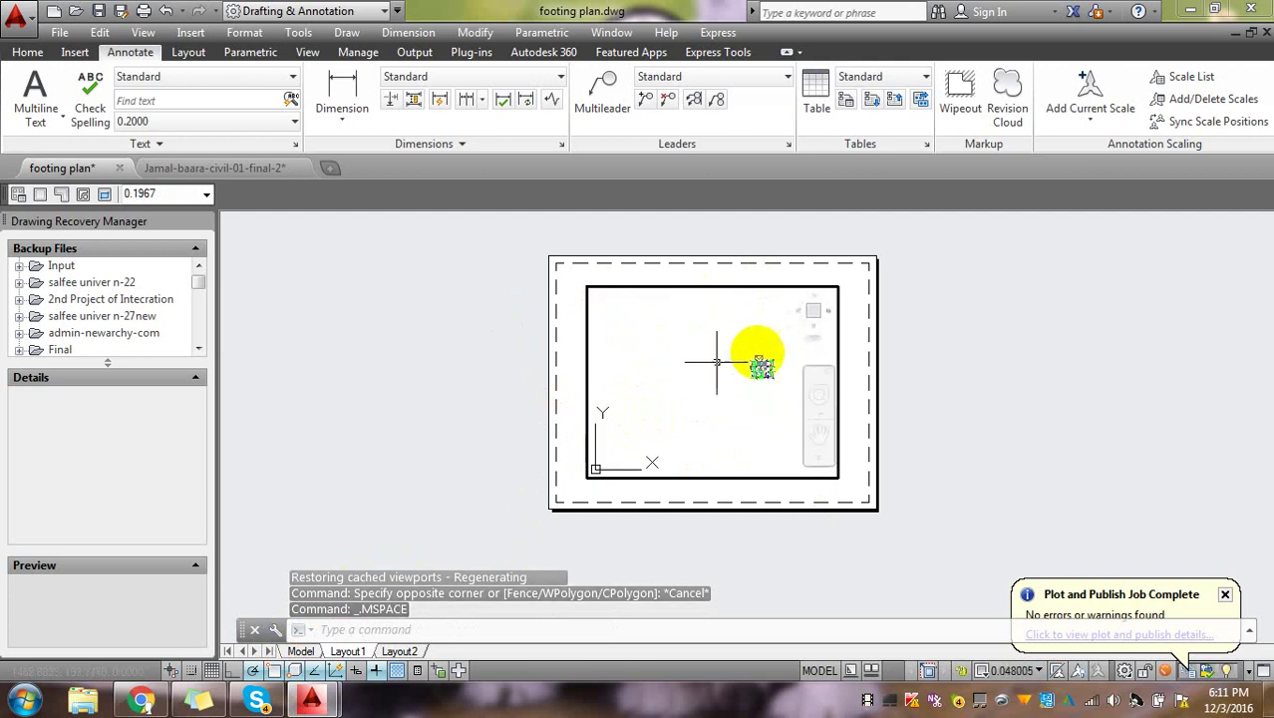
scroll(768, 371, up, 2)
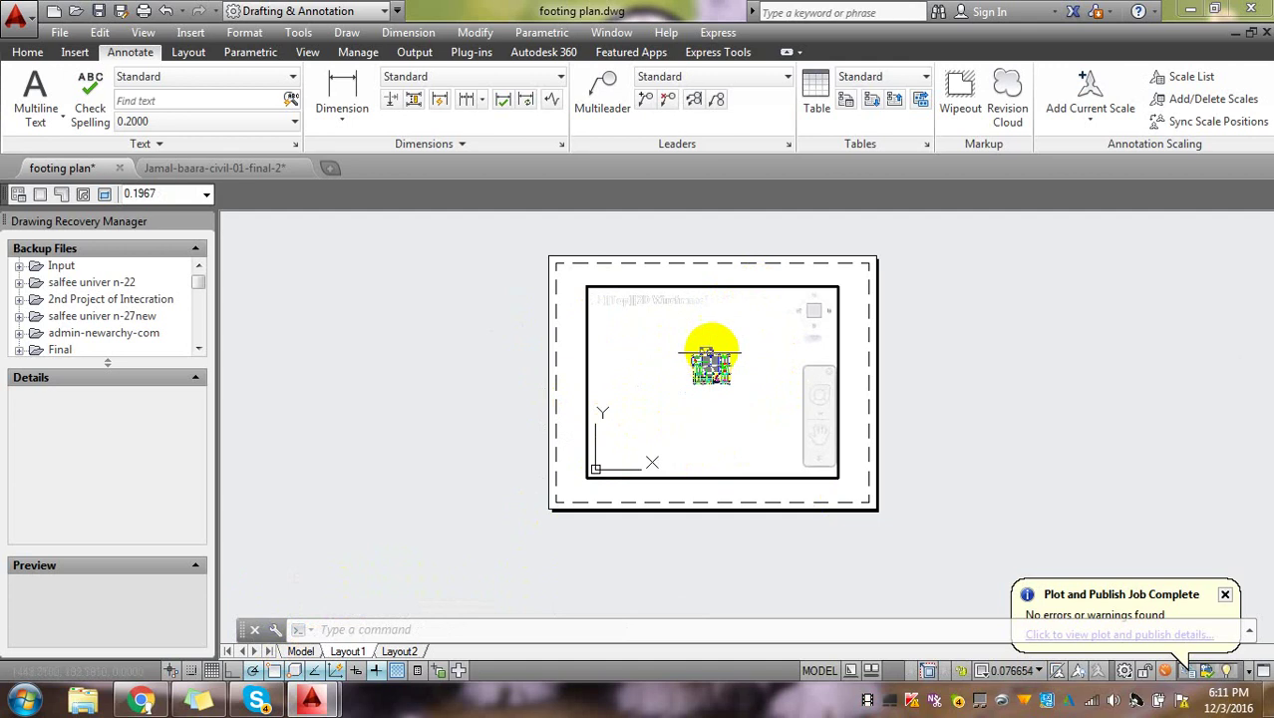
scroll(758, 362, up, 2)
scroll(778, 353, up, 2)
scroll(746, 339, down, 4)
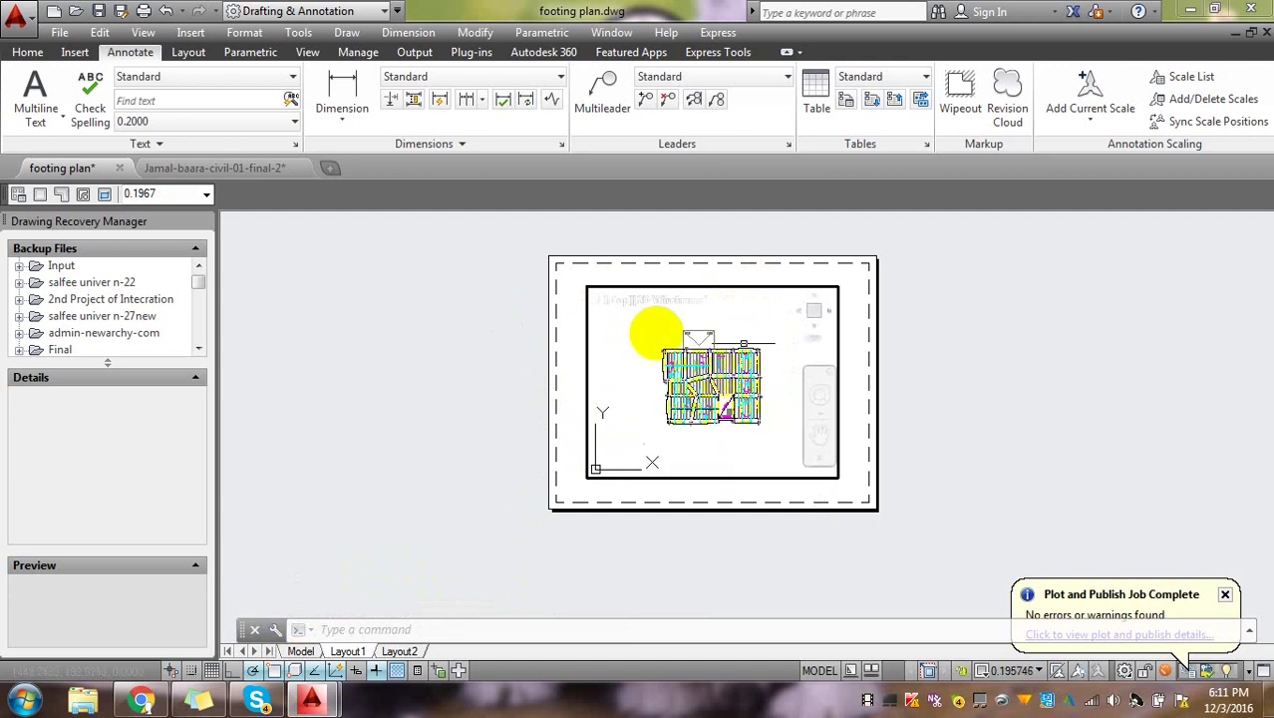
- Go back to paper space on Layout1 and cancel the running command
double_click(907, 279)
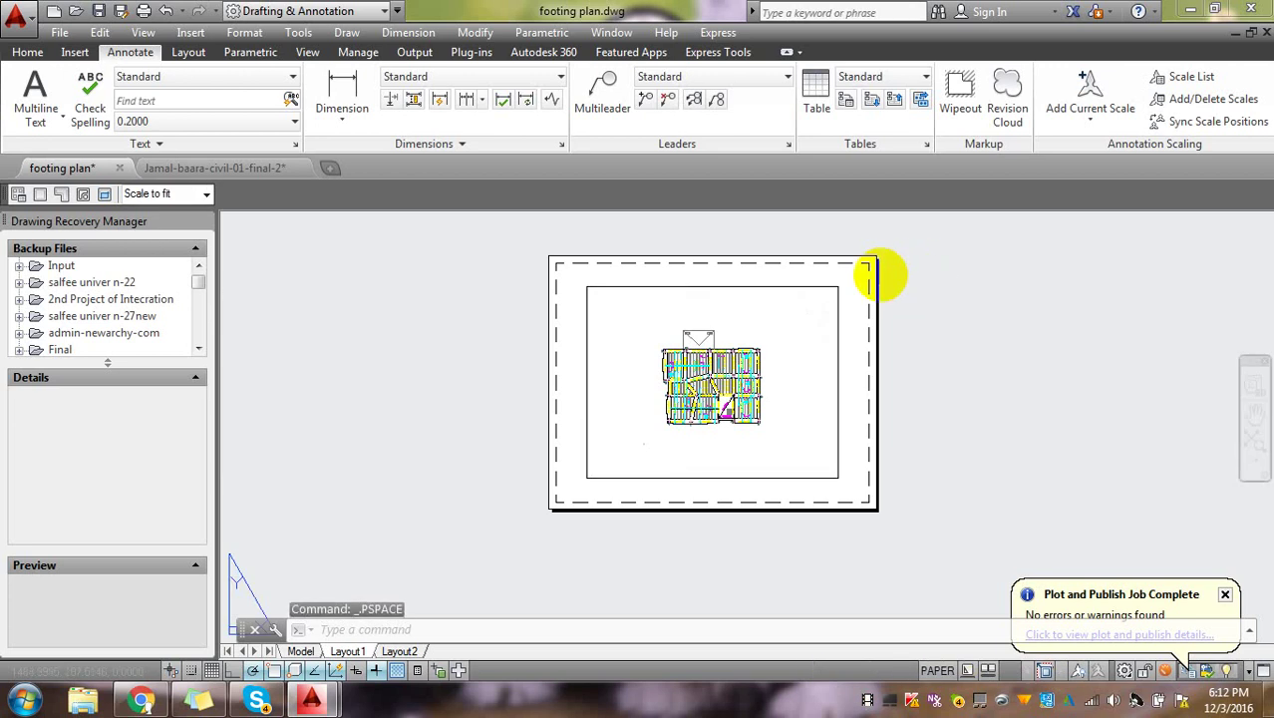
scroll(798, 367, down, 2)
scroll(796, 349, down, 2)
scroll(797, 344, up, 1)
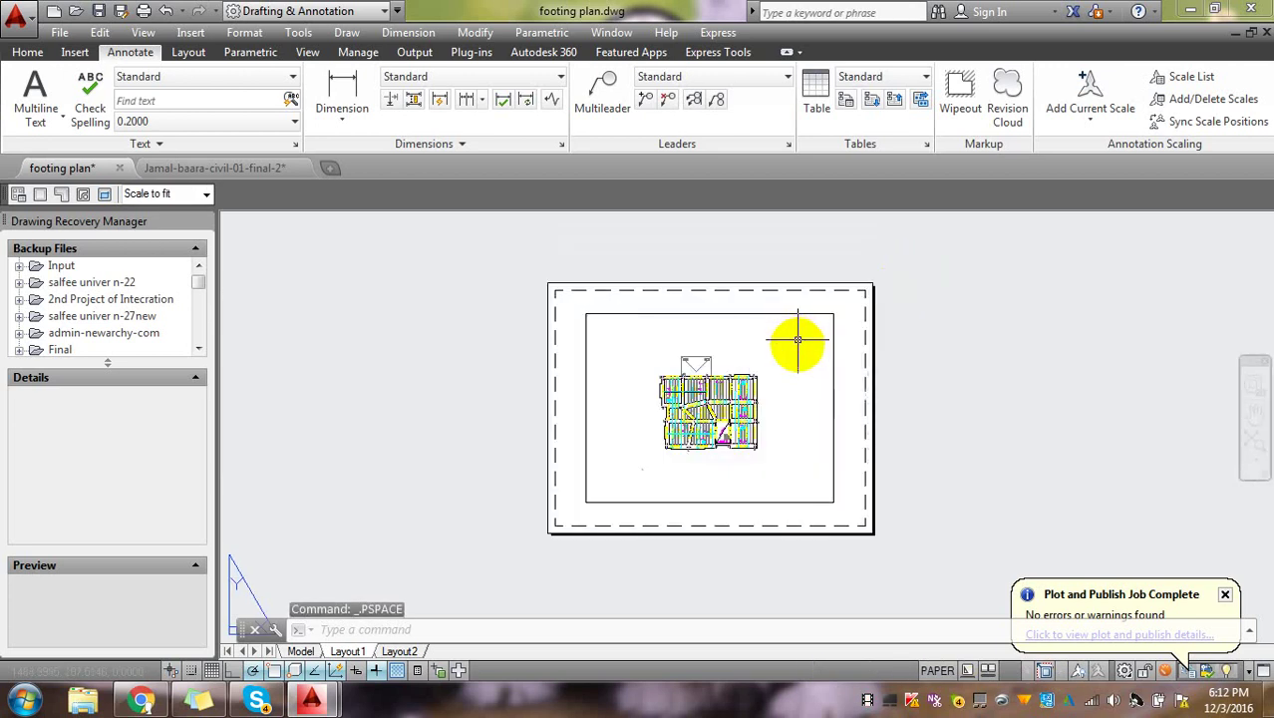
scroll(797, 343, down, 1)
scroll(758, 359, up, 2)
scroll(738, 399, up, 1)
scroll(658, 399, down, 2)
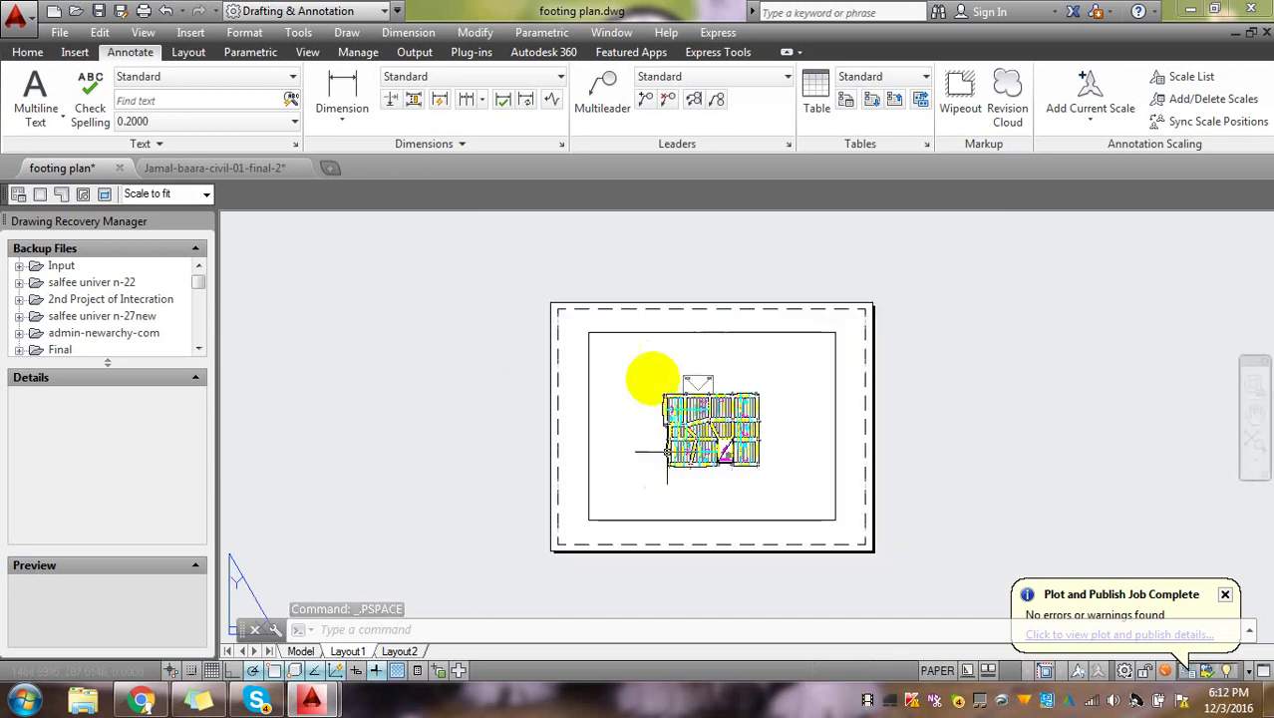
key(Escape)
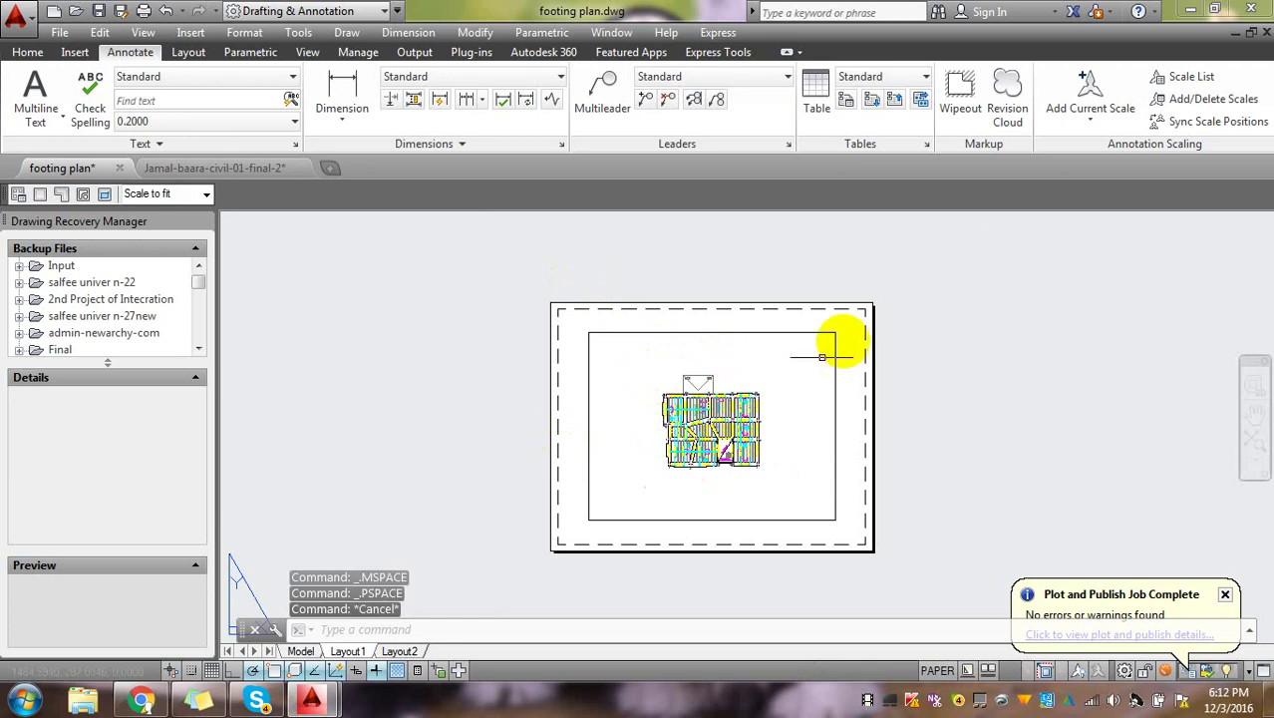
- Window-select the footing plan's viewport and erase it from Layout1
click(843, 321)
click(821, 368)
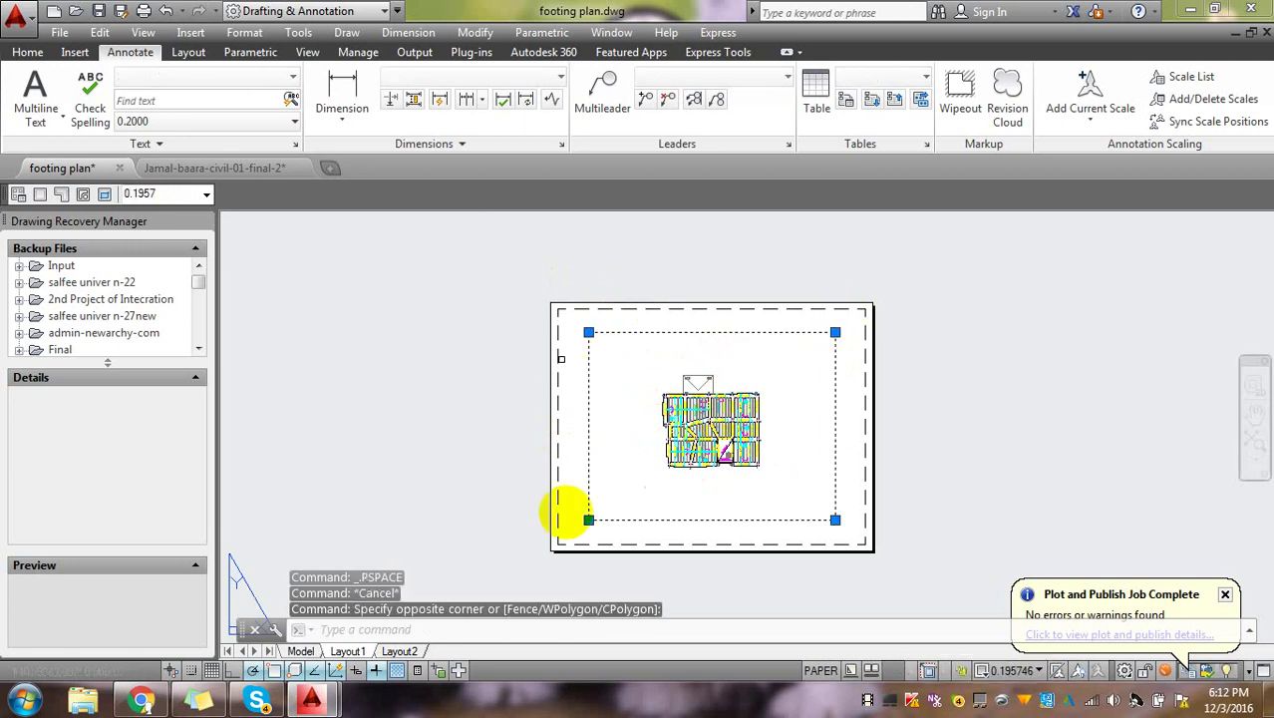
key(Delete)
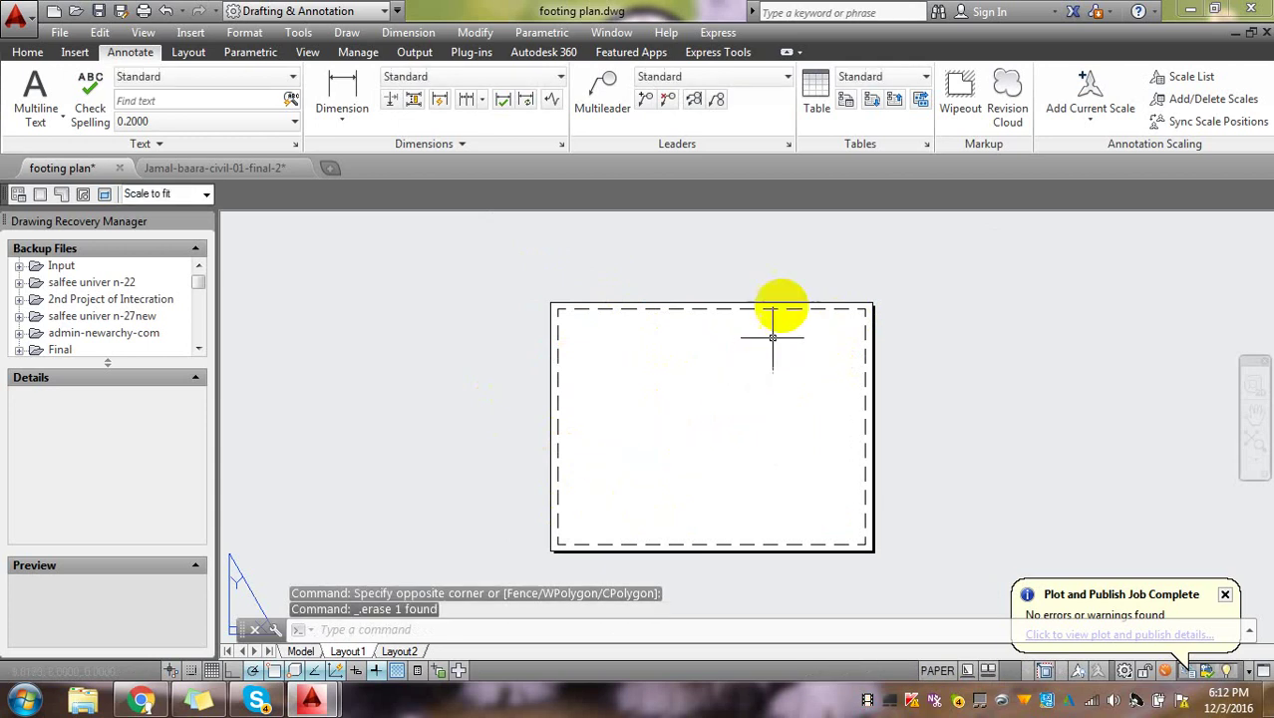
scroll(717, 356, down, 2)
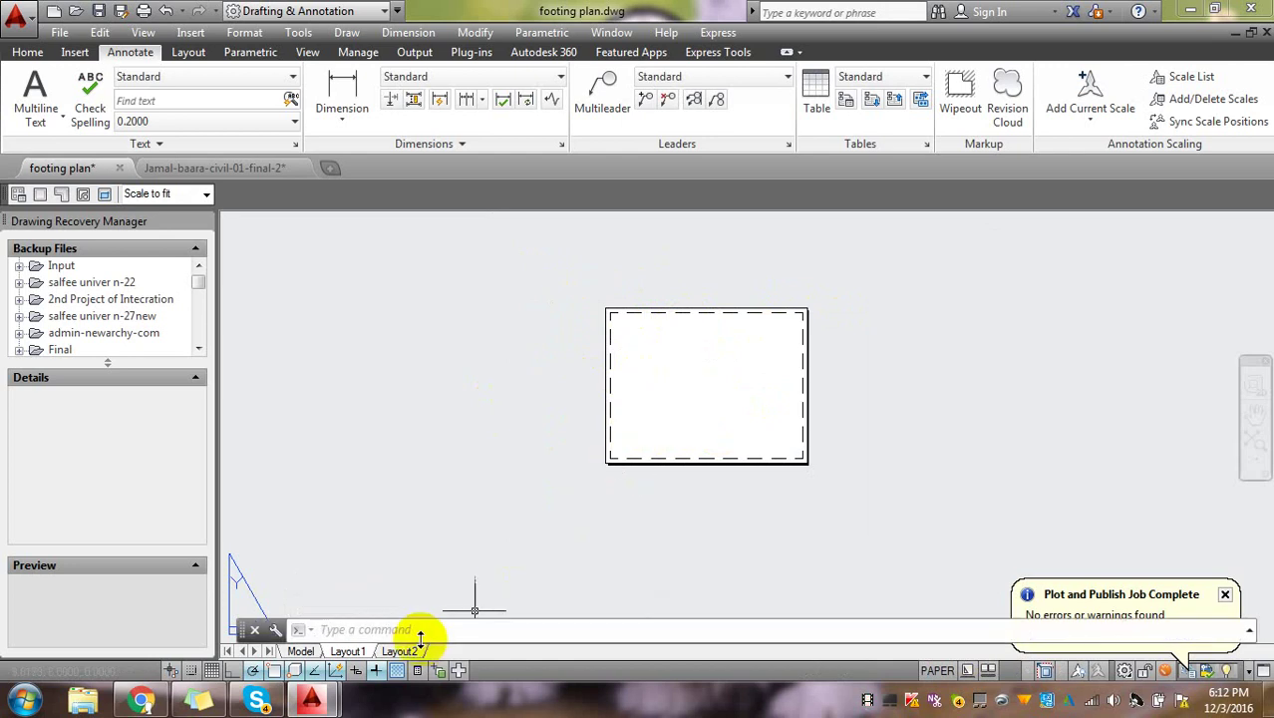
- Modify Layout1's page setup to use the DWG To PDF.pc3 plotter
right_click(351, 652)
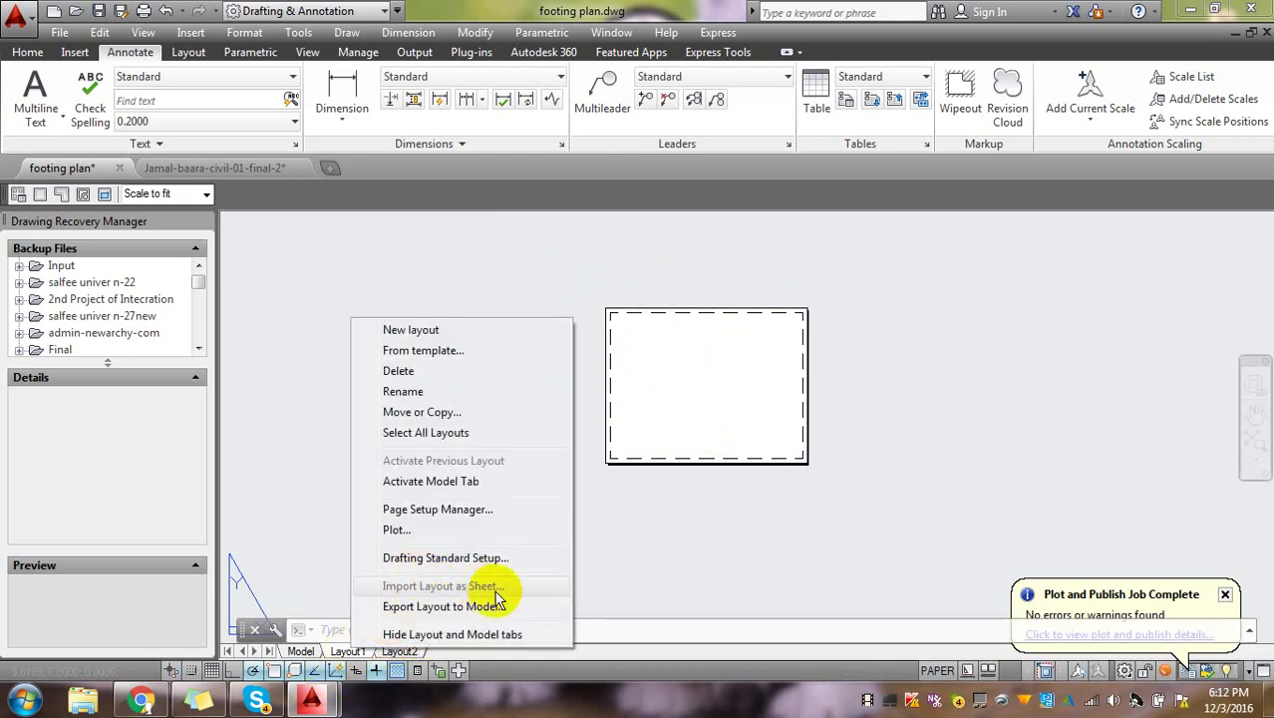
click(489, 509)
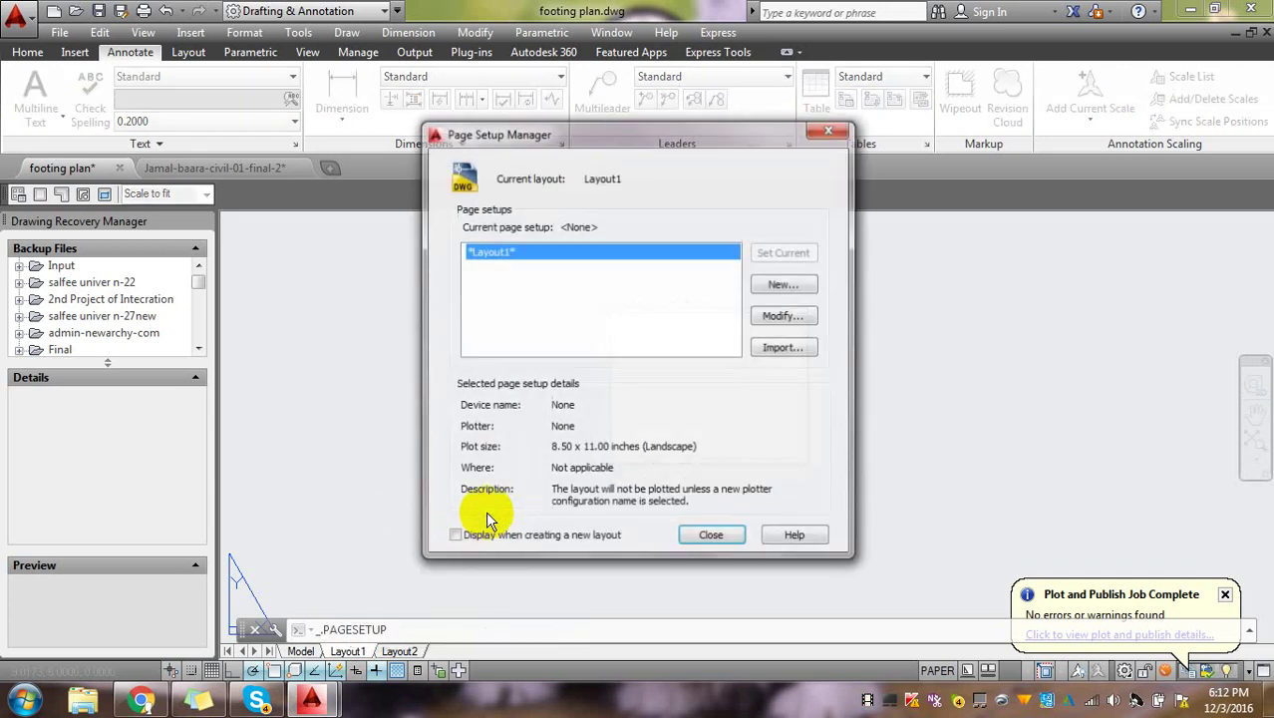
drag(597, 145, 713, 161)
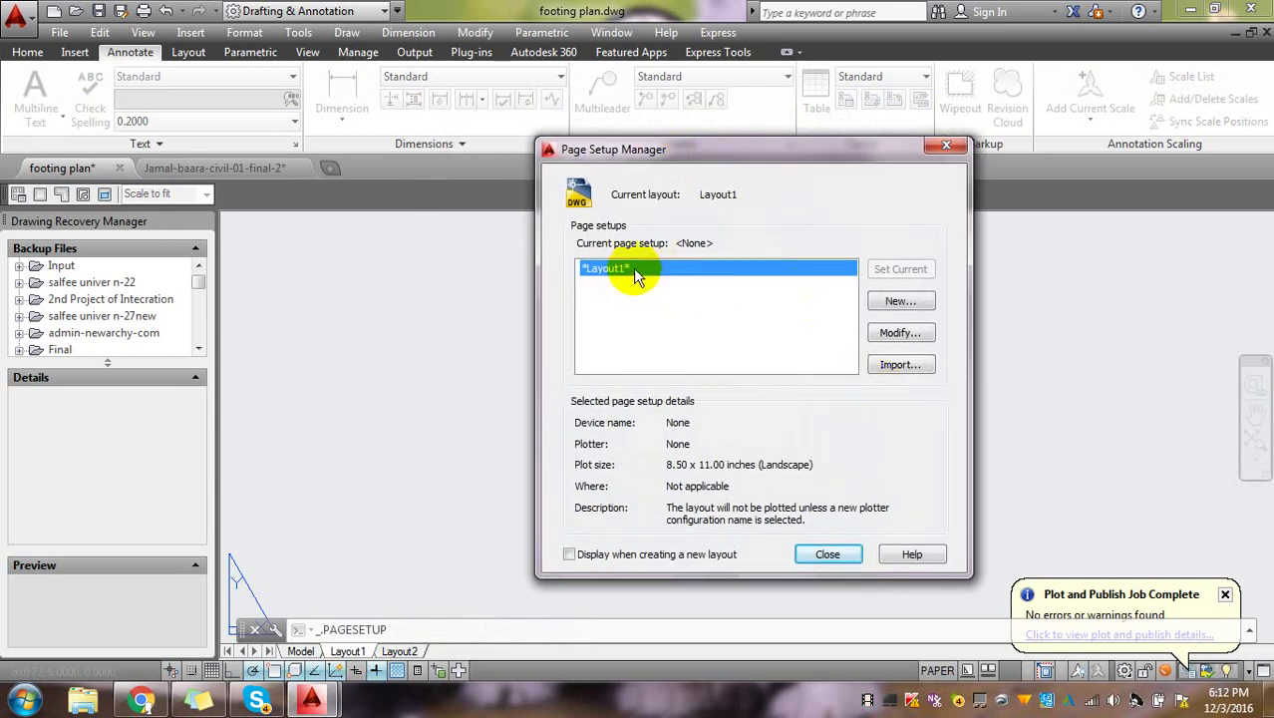
click(892, 339)
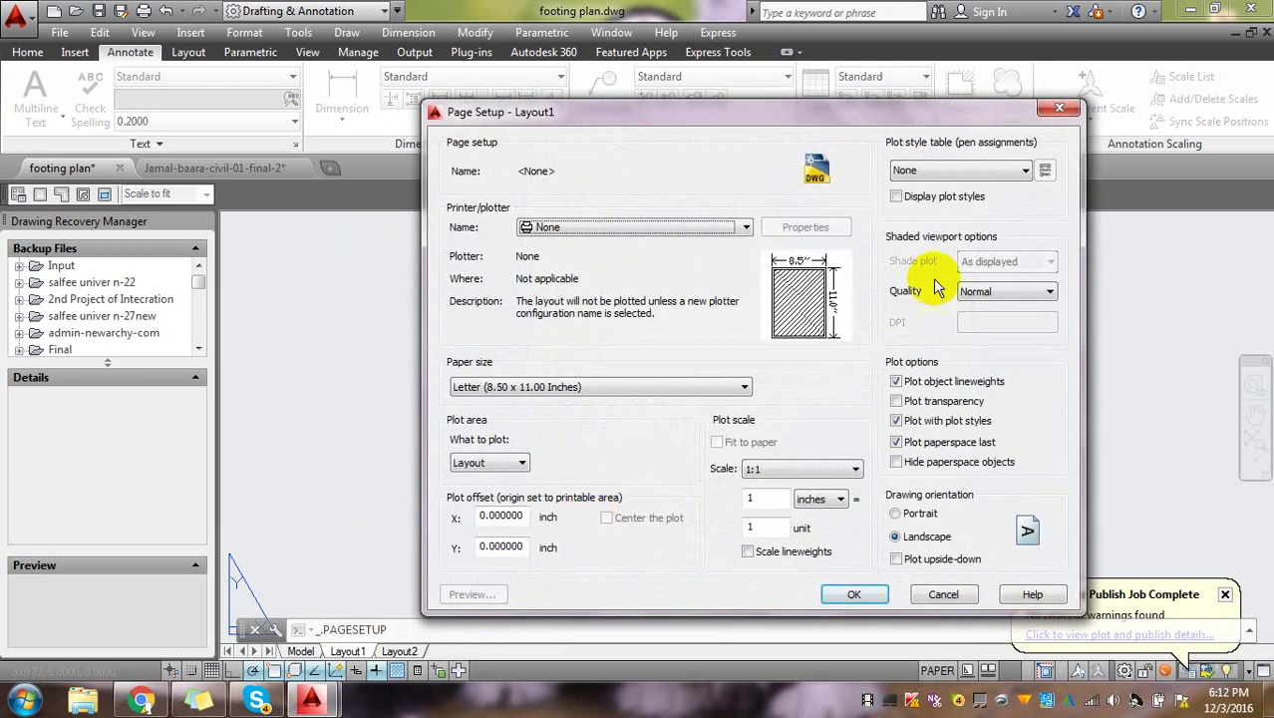
click(598, 230)
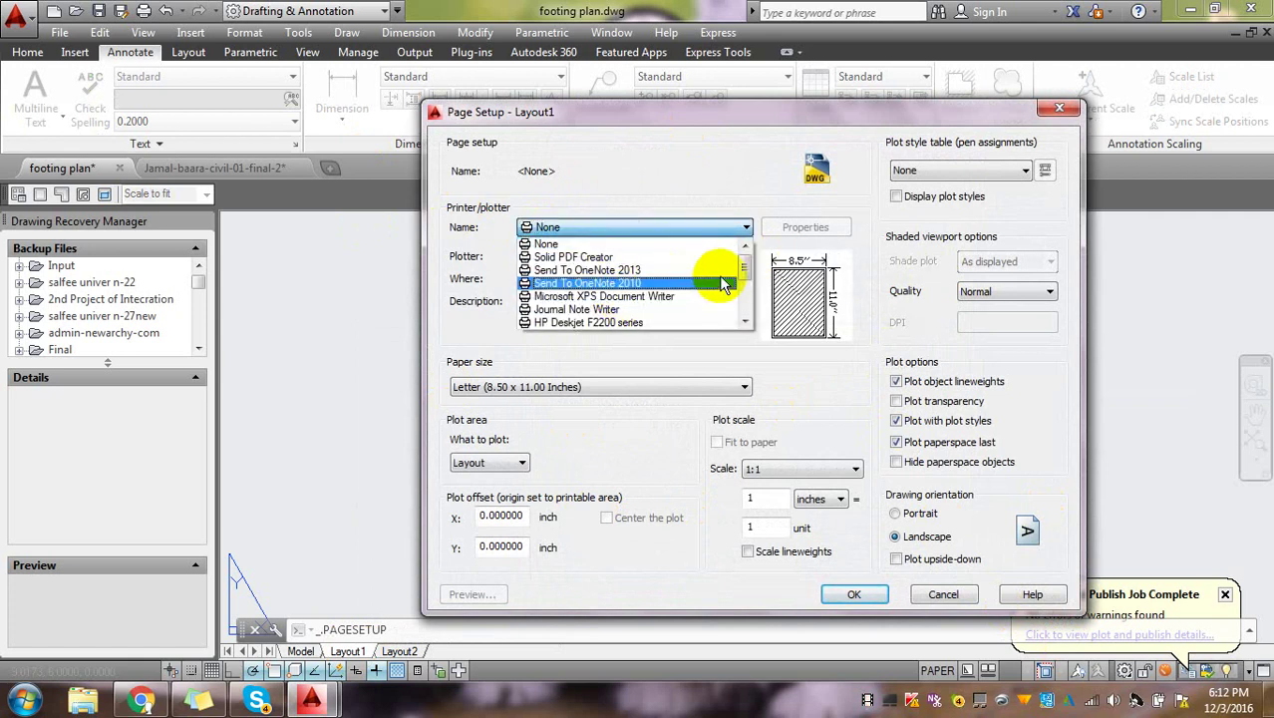
drag(745, 272, 746, 305)
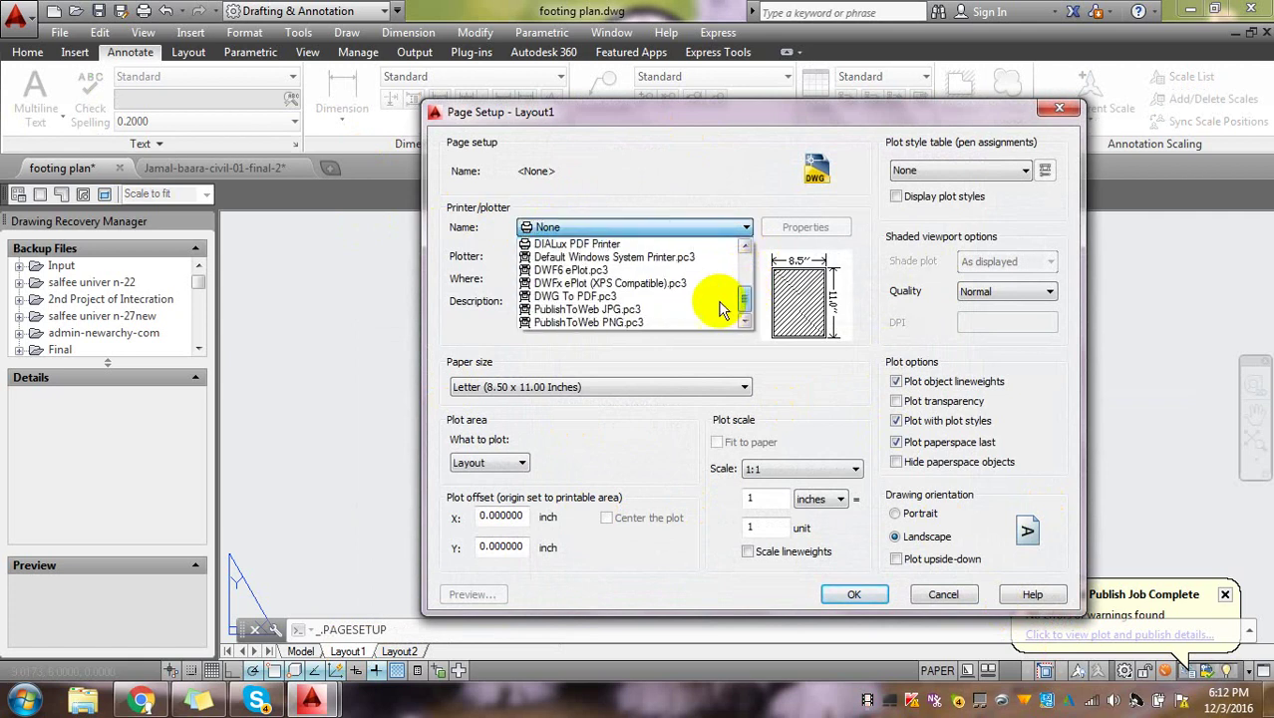
click(626, 298)
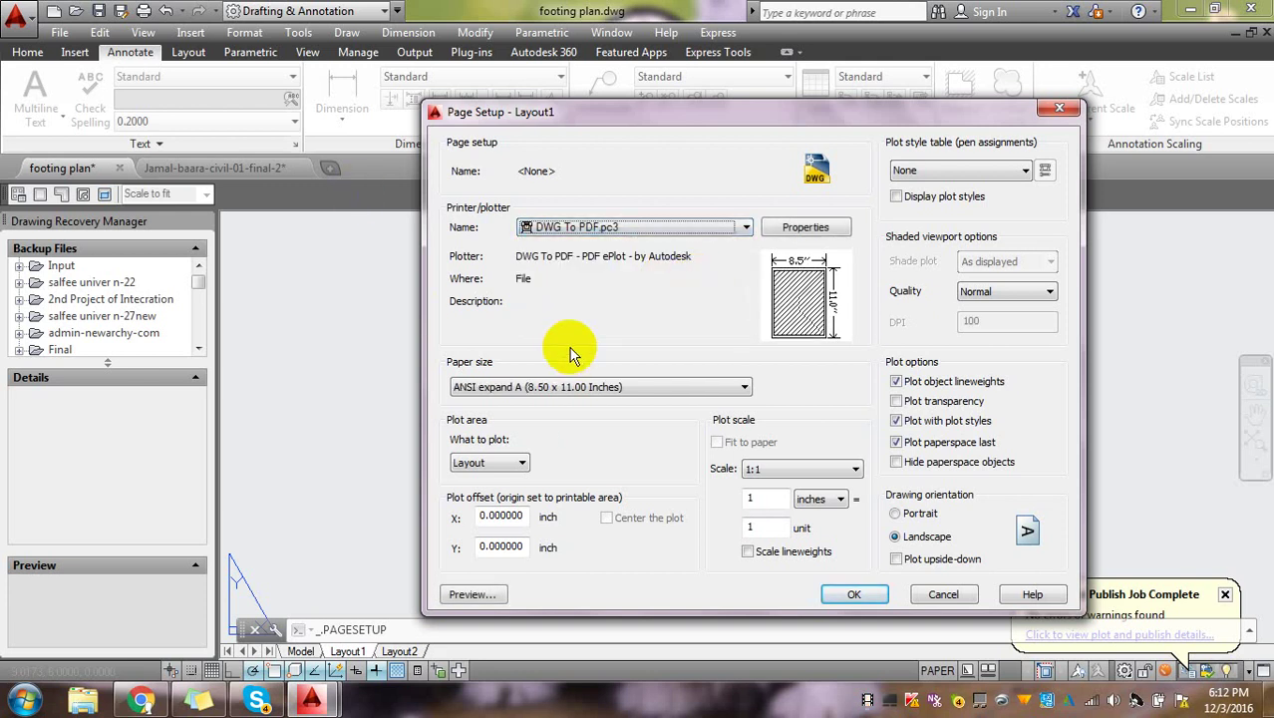
- Choose ISO A3 (420.00 x 297.00 MM) paper and keep plotting the whole layout
click(638, 386)
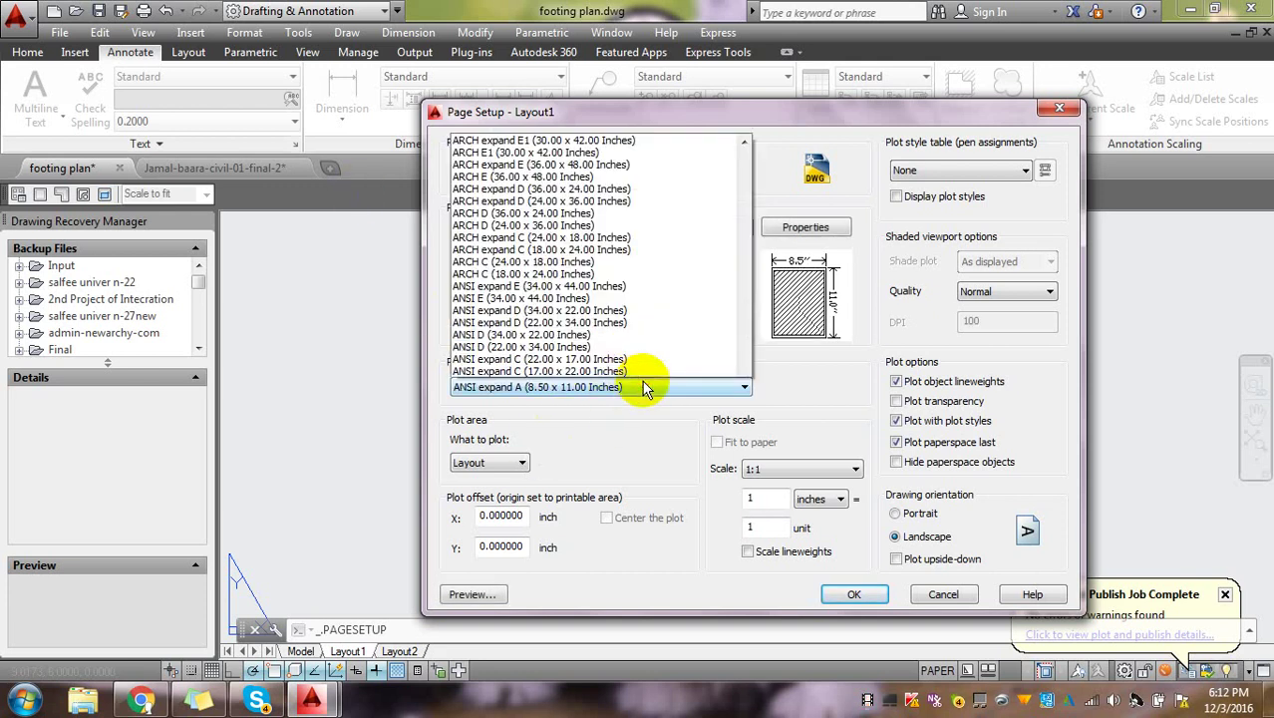
scroll(630, 251, up, 2)
scroll(631, 251, up, 5)
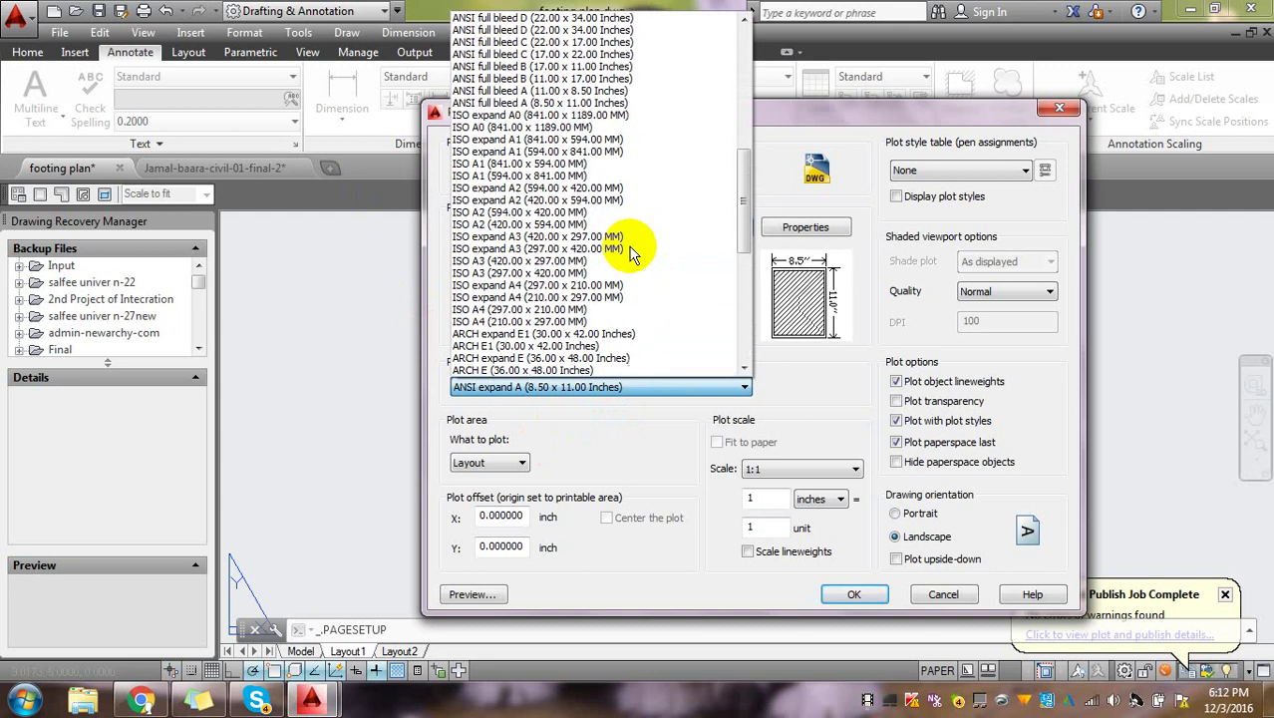
scroll(630, 252, up, 3)
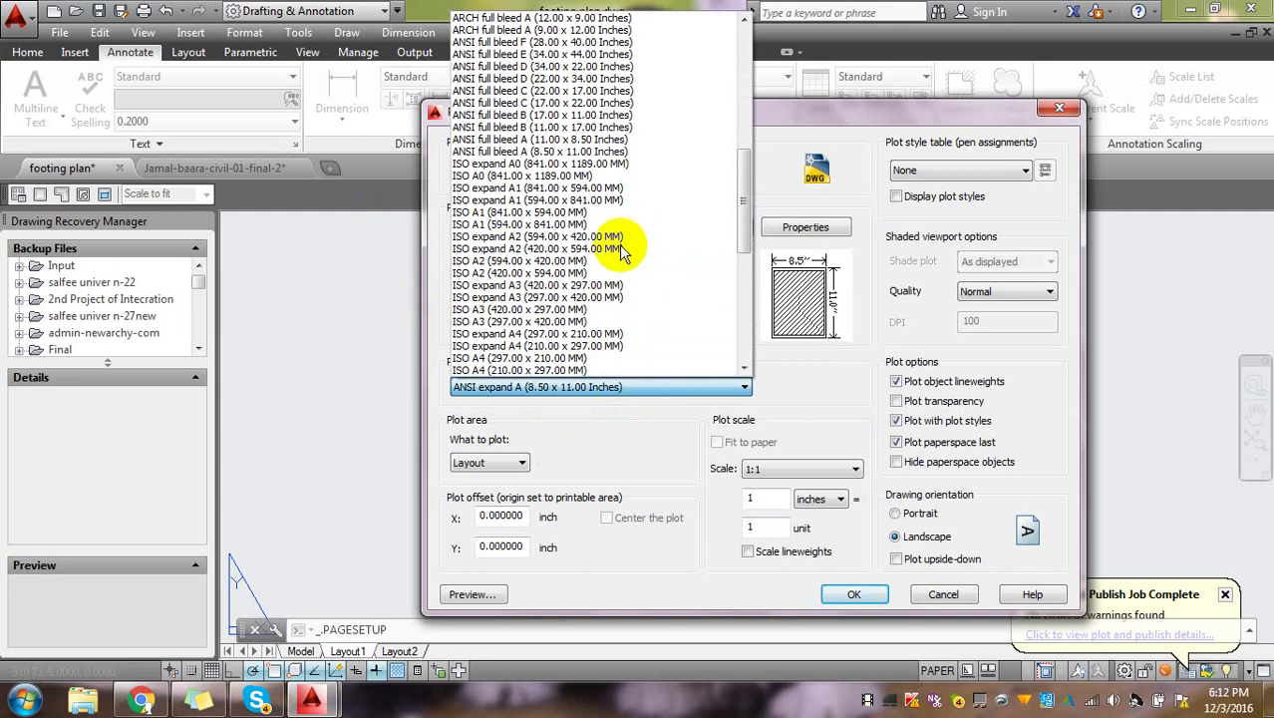
click(510, 311)
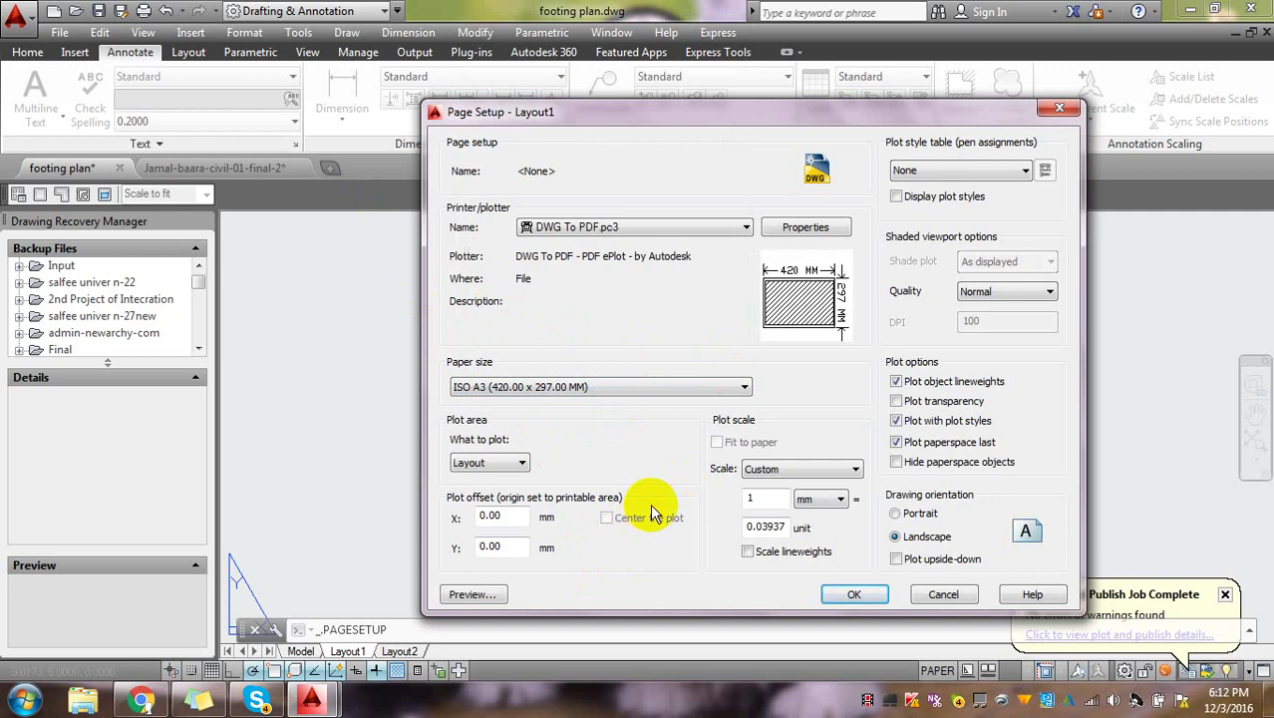
click(511, 462)
click(498, 476)
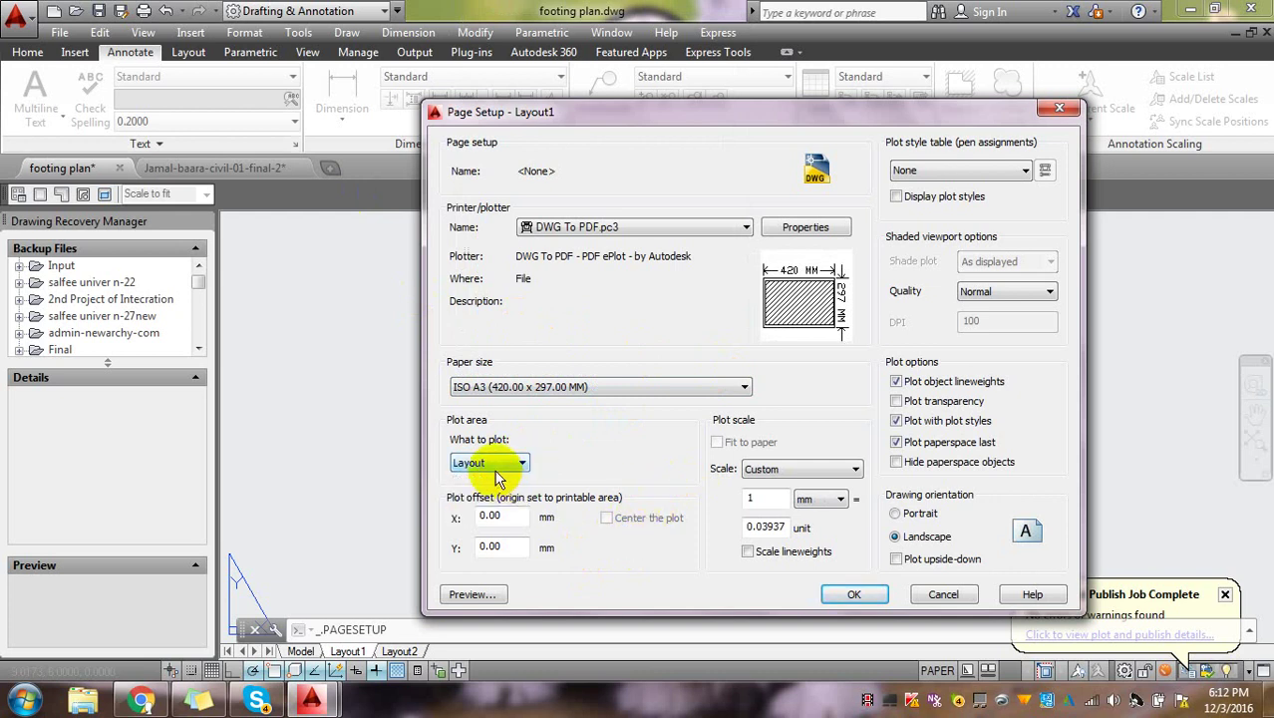
click(506, 463)
click(503, 488)
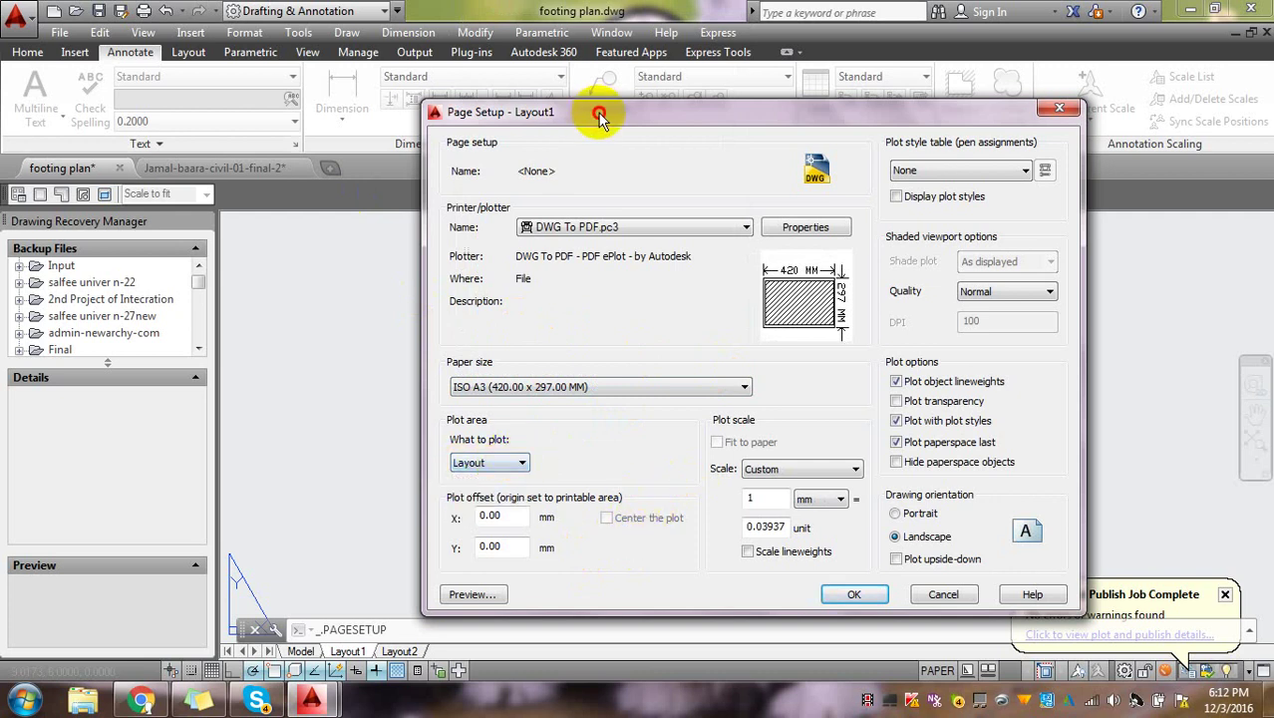
- Set the plot scale to 1 mm = 100 units and apply the page setup
drag(599, 117, 571, 72)
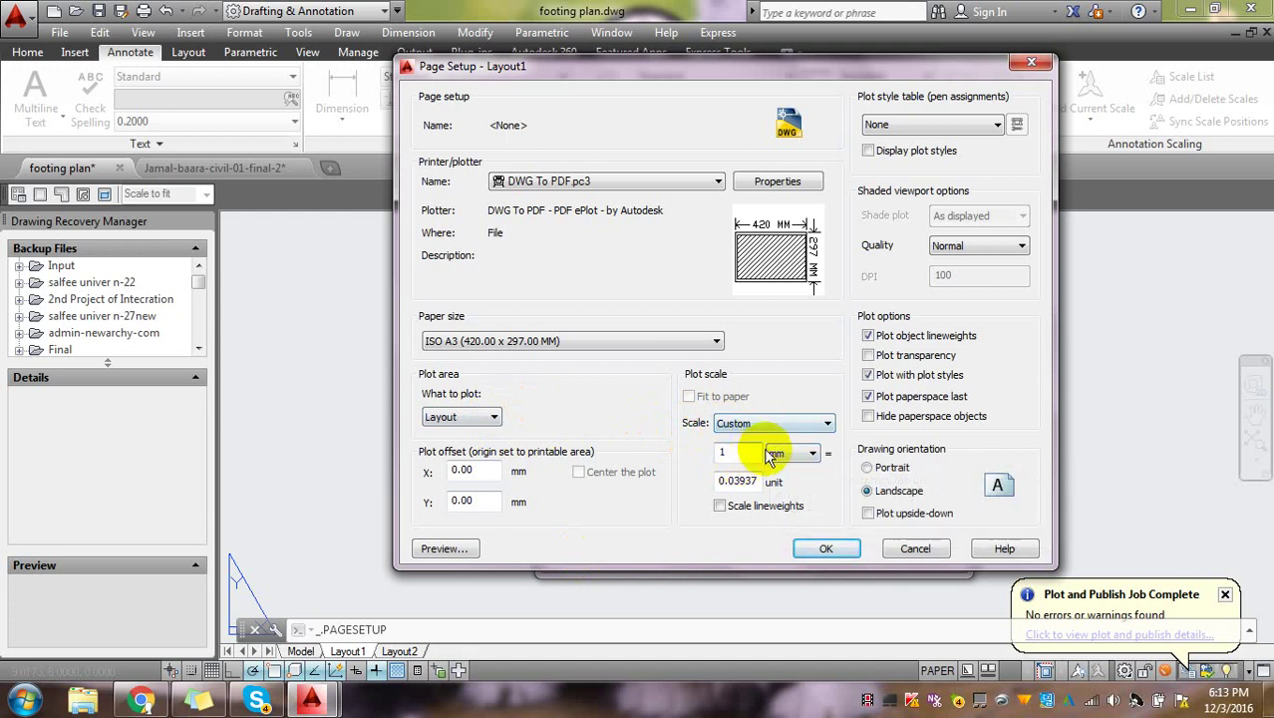
click(802, 455)
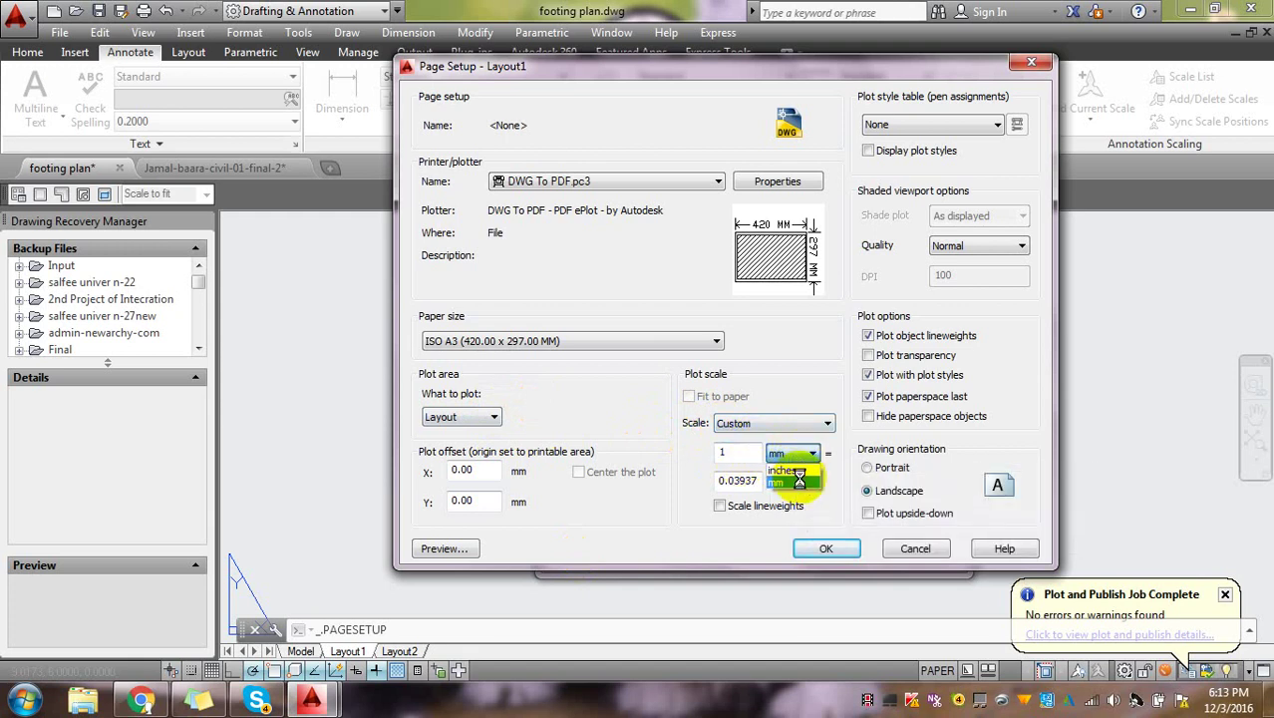
click(798, 483)
drag(760, 480, 694, 478)
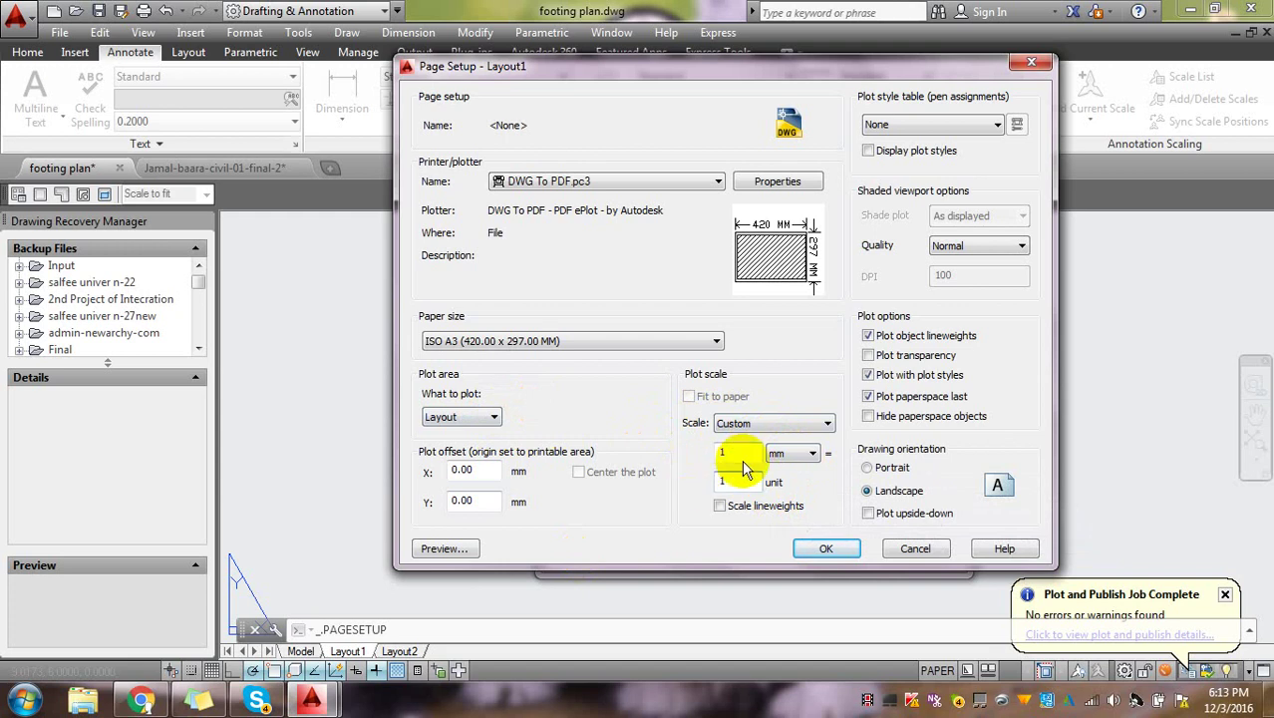
text(000)
click(830, 545)
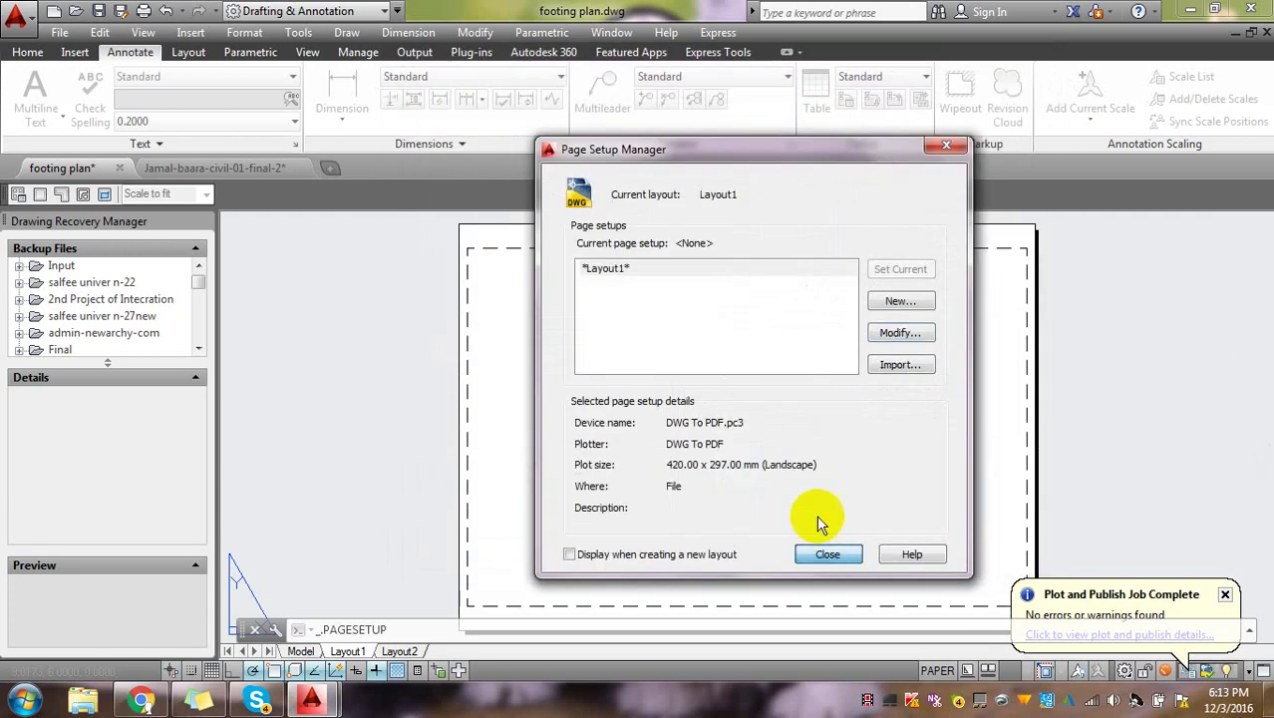
click(826, 554)
- On the View tab, hide the Viewports toolbar via Toolbars > AutoCAD
scroll(787, 409, down, 2)
click(824, 399)
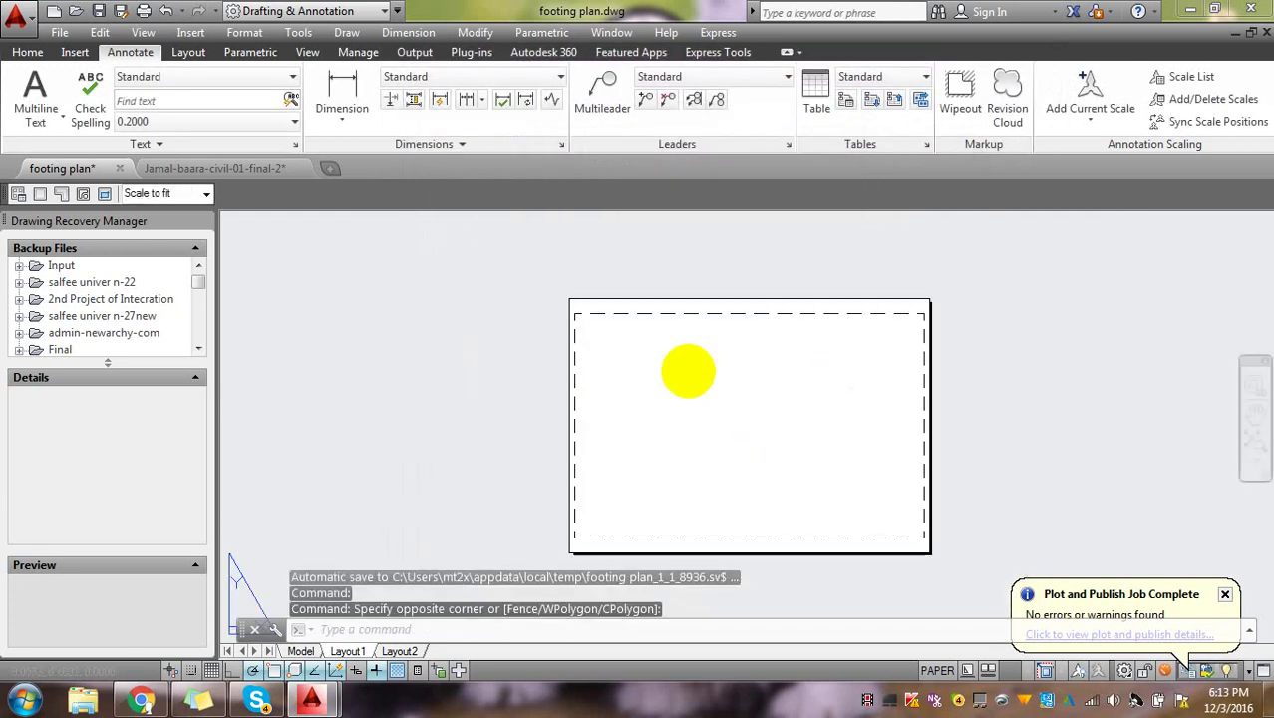
scroll(688, 371, down, 4)
scroll(758, 383, up, 2)
scroll(678, 394, up, 4)
scroll(688, 369, down, 3)
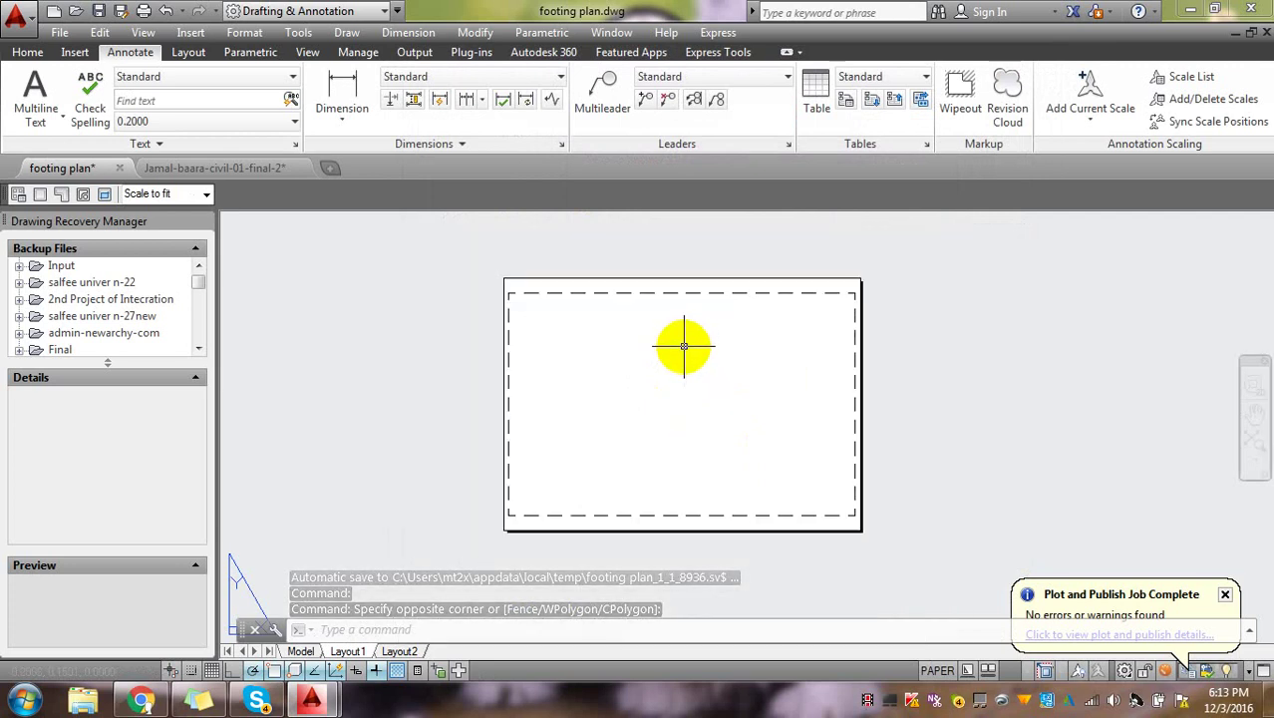
scroll(696, 356, up, 2)
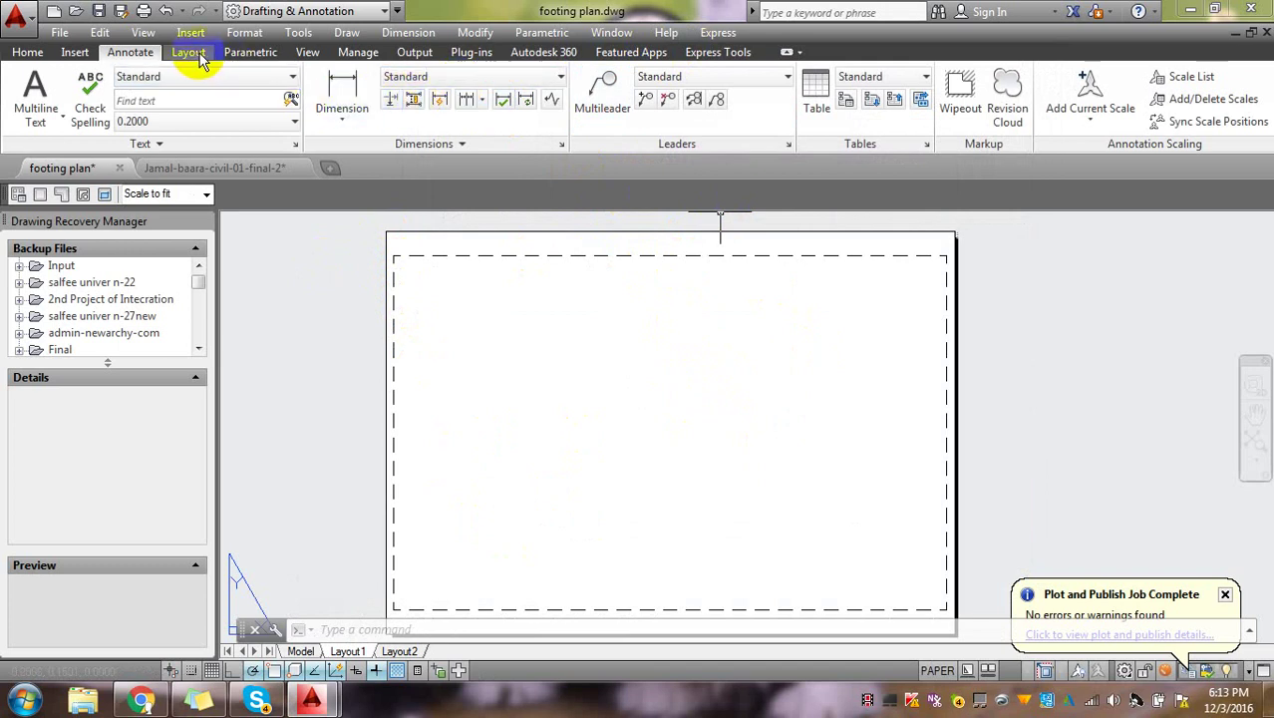
click(304, 53)
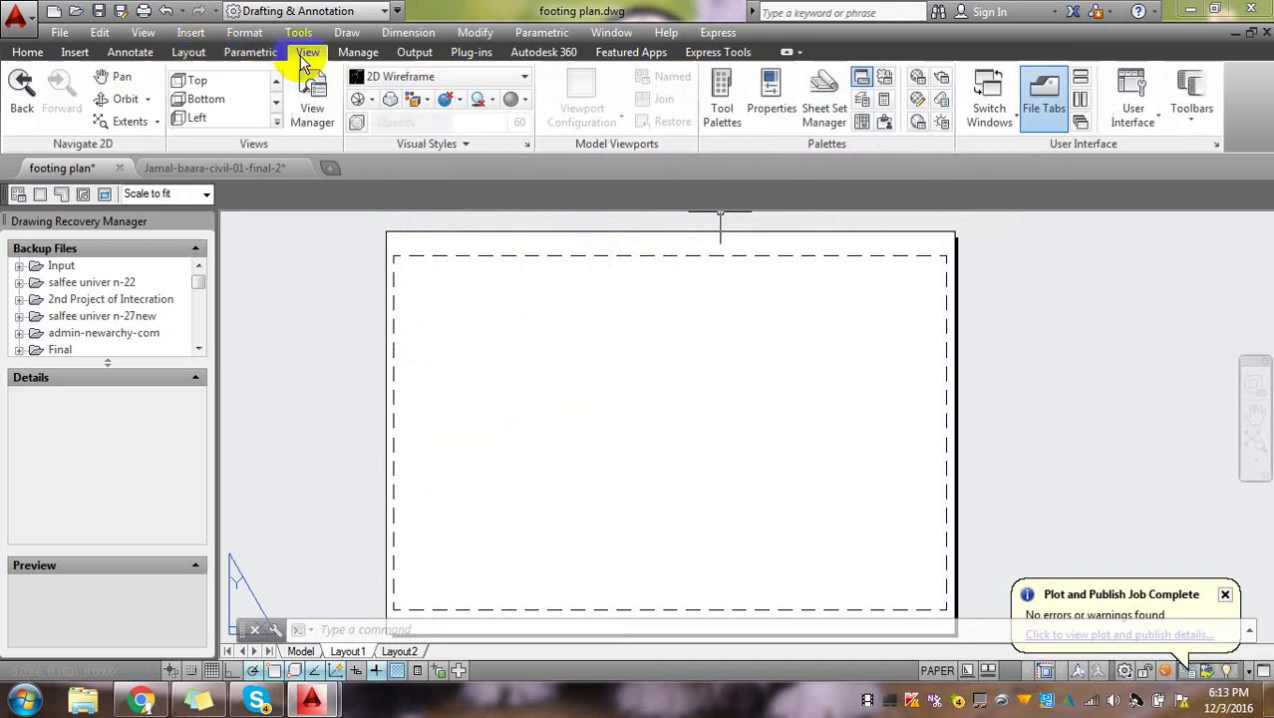
click(1201, 126)
click(1196, 146)
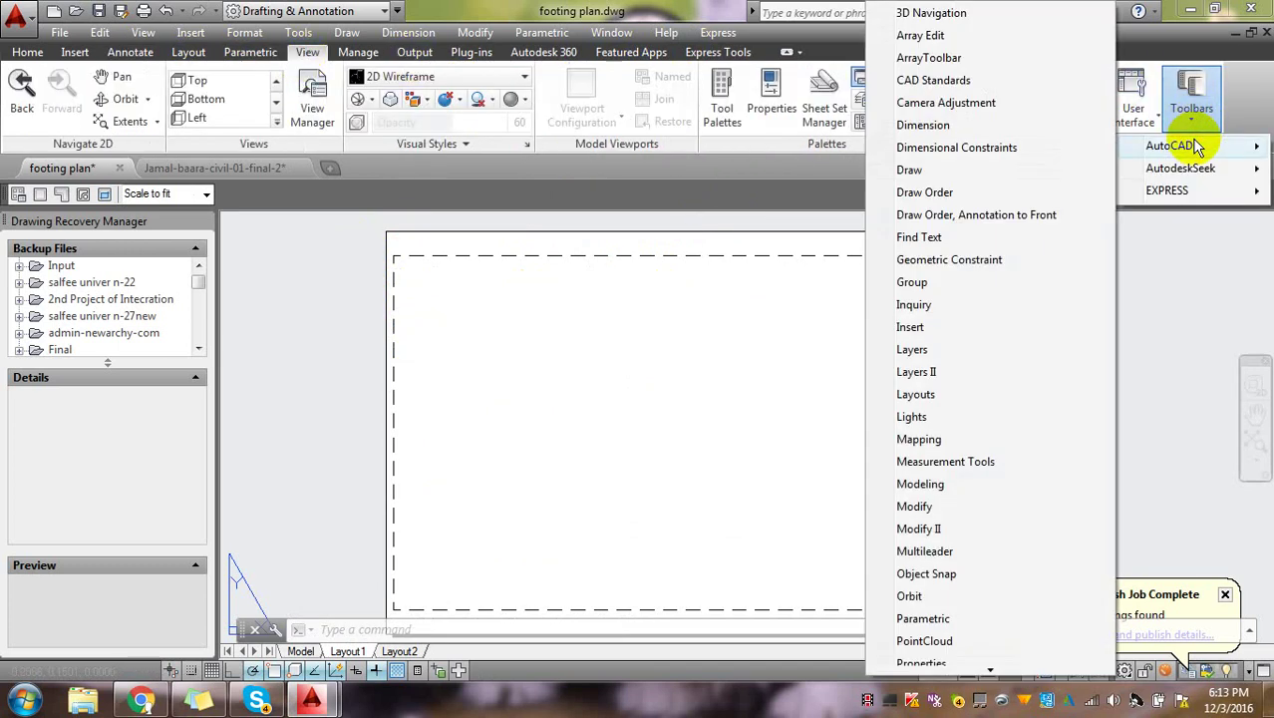
scroll(1010, 389, down, 2)
scroll(1002, 465, down, 2)
scroll(1007, 488, down, 3)
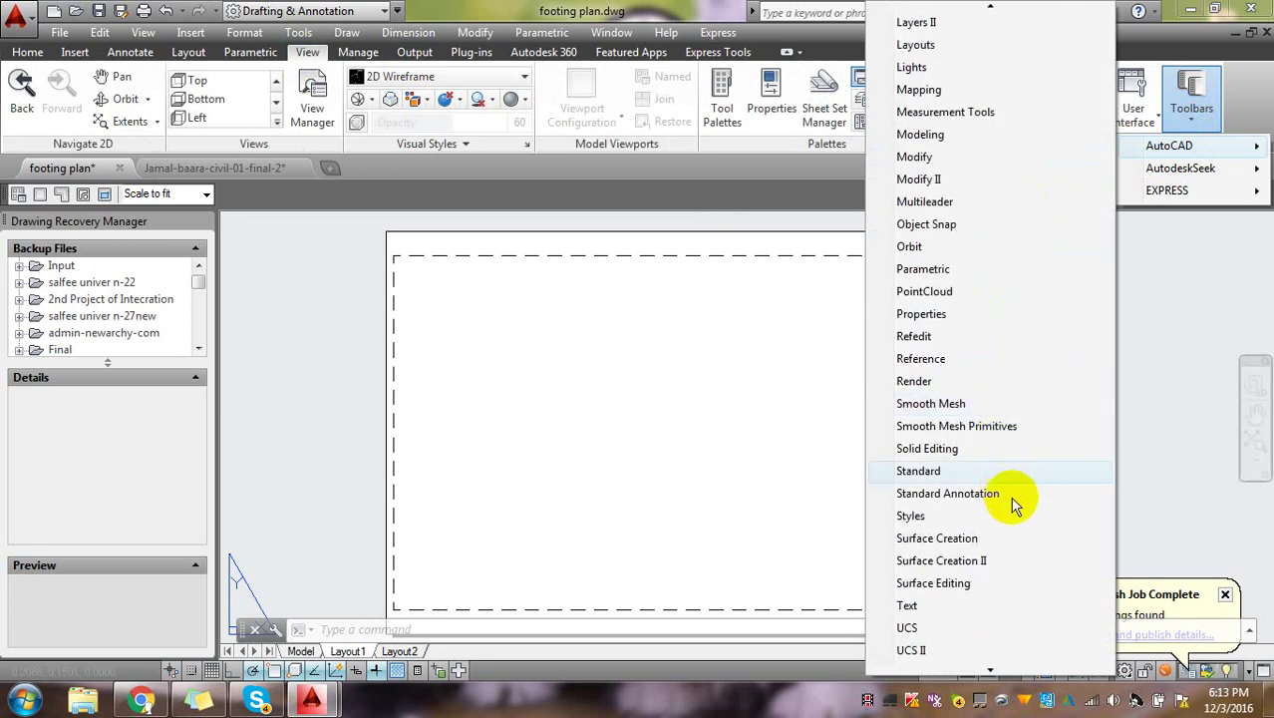
scroll(1006, 528, down, 1)
scroll(992, 588, down, 1)
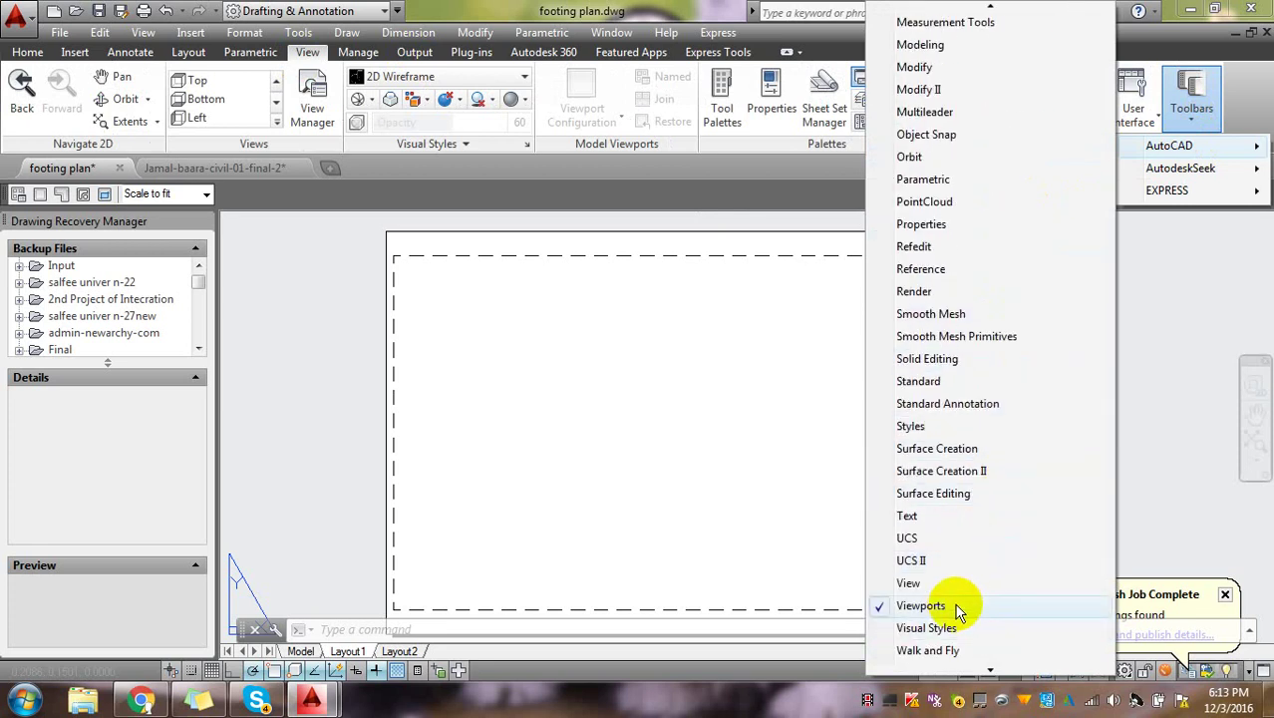
click(956, 606)
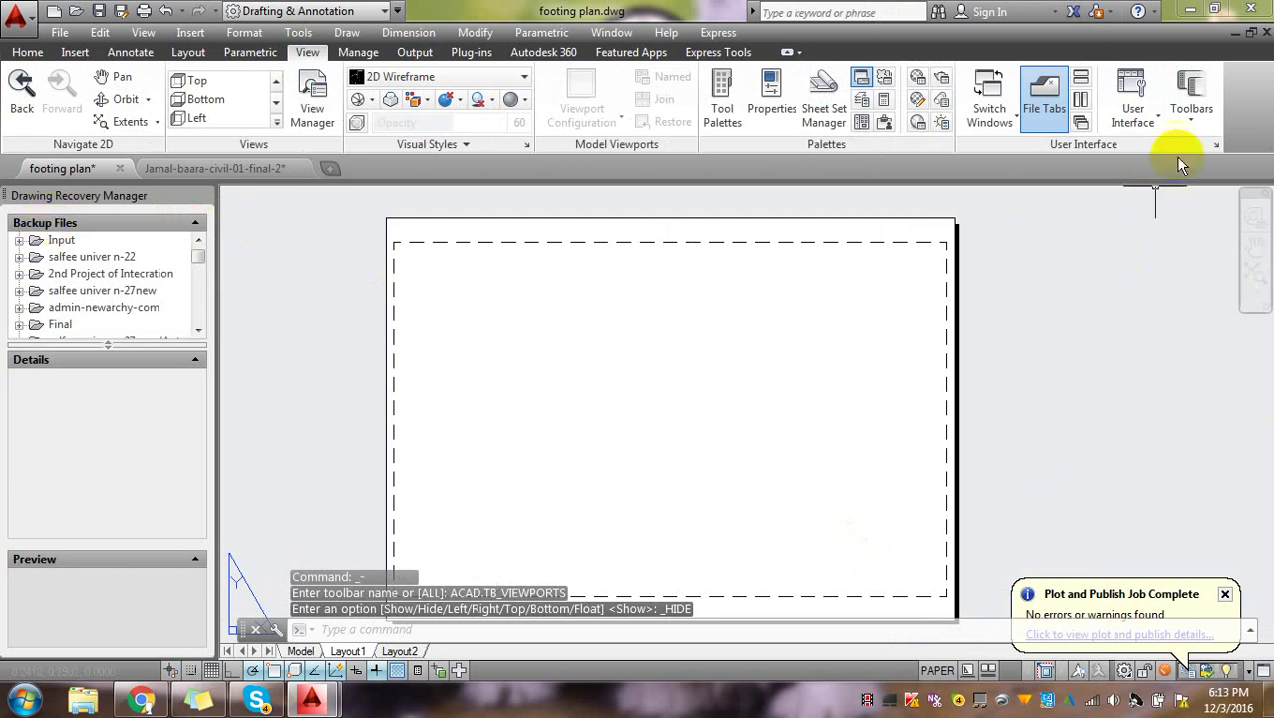
- Turn the Viewports toolbar back on
click(1182, 125)
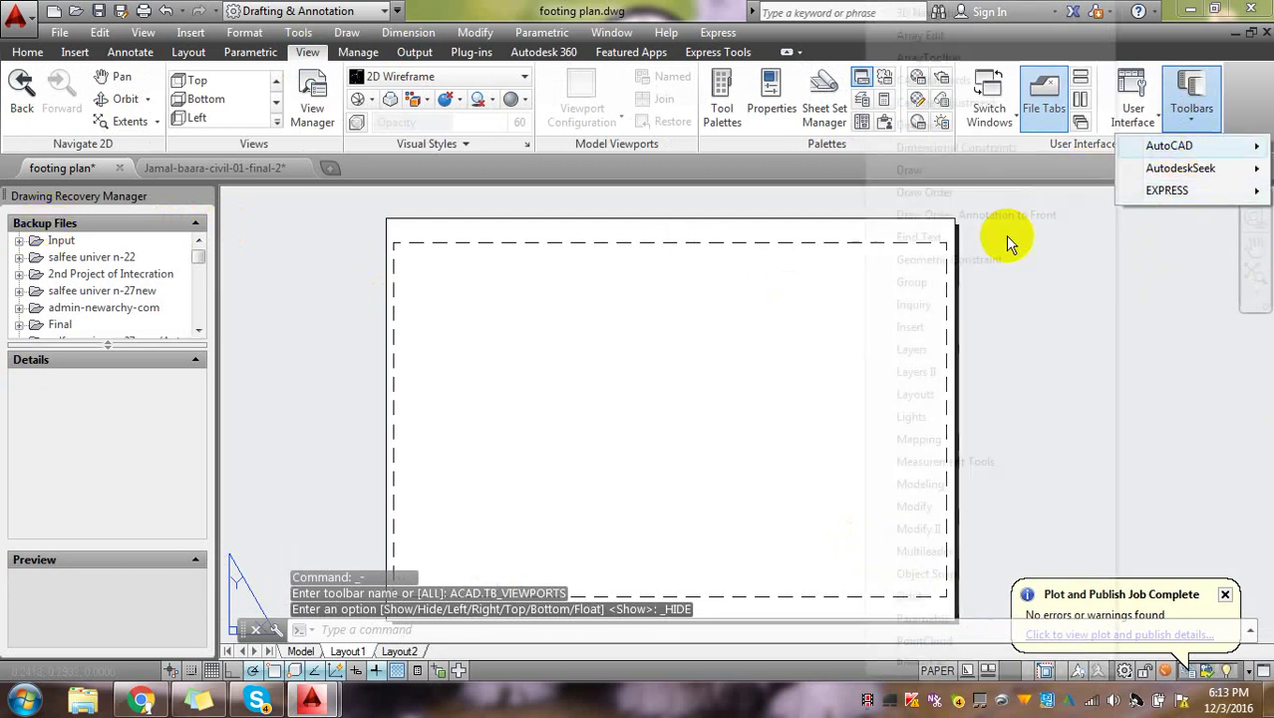
scroll(1013, 498, down, 4)
scroll(1010, 561, down, 3)
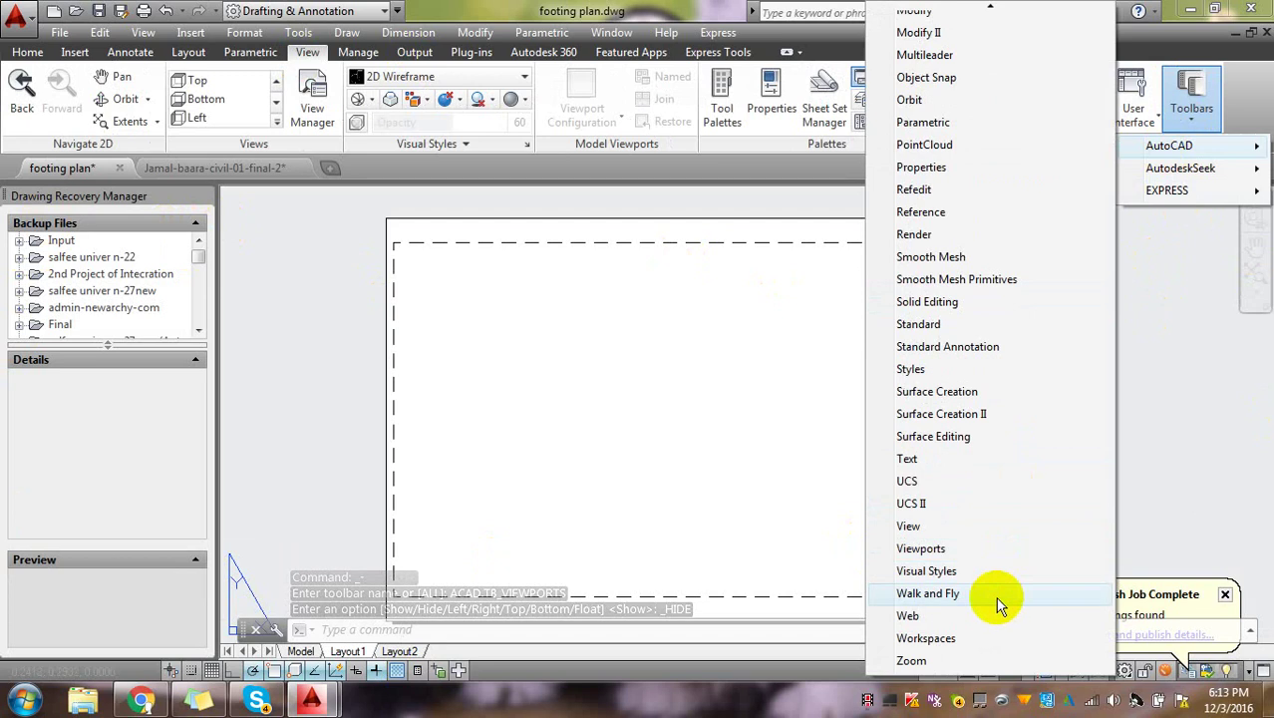
click(964, 547)
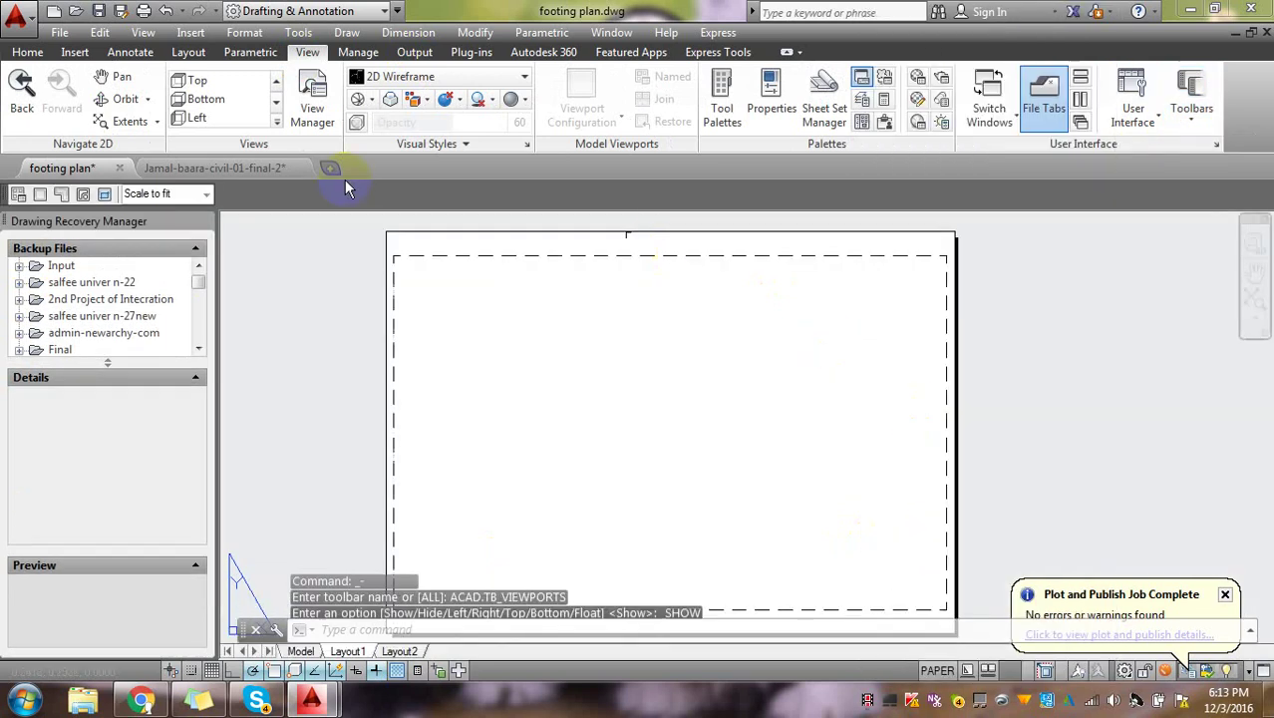
- Float the Viewports toolbar and draw a new viewport across the sheet's printable area
drag(14, 192, 1119, 357)
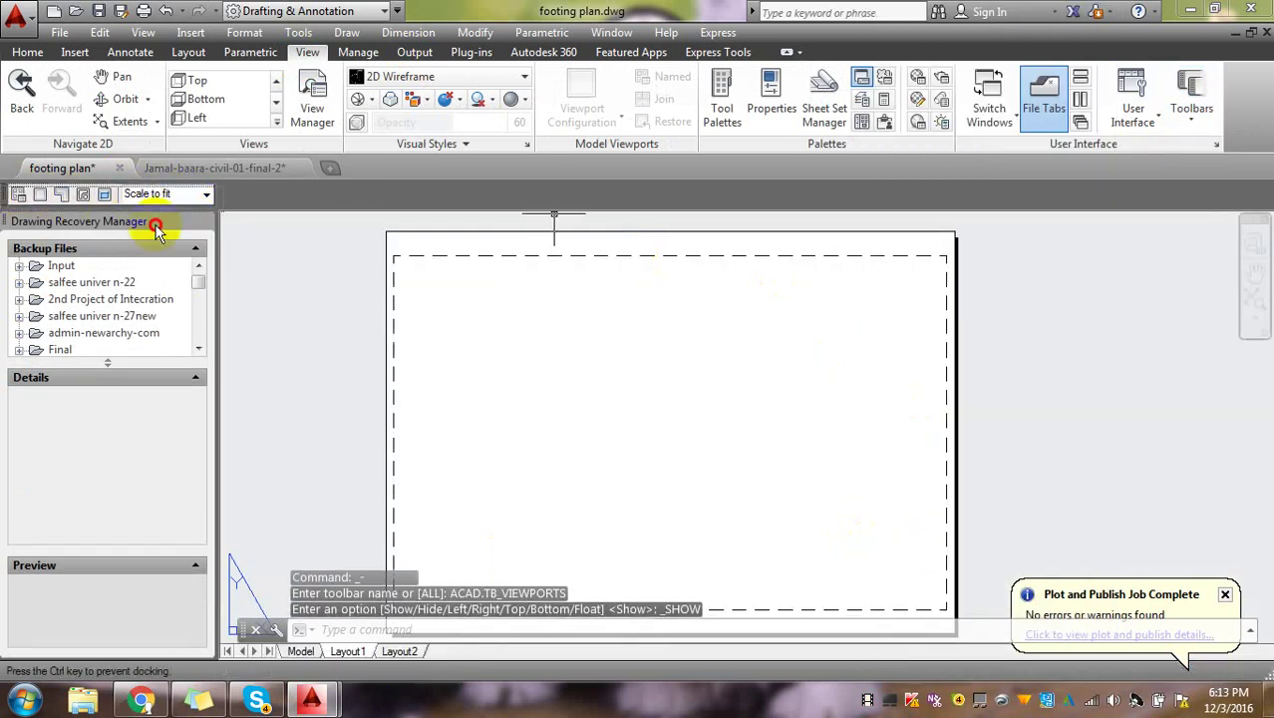
drag(1101, 371, 1097, 367)
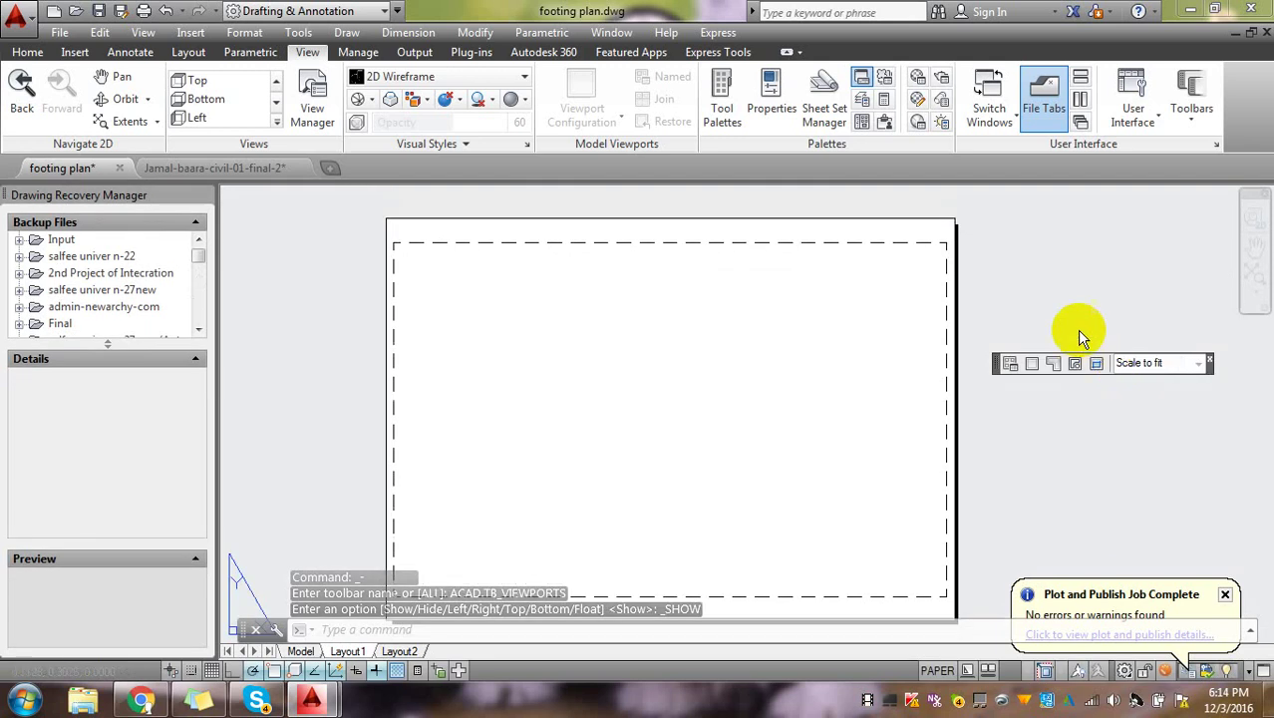
click(1031, 362)
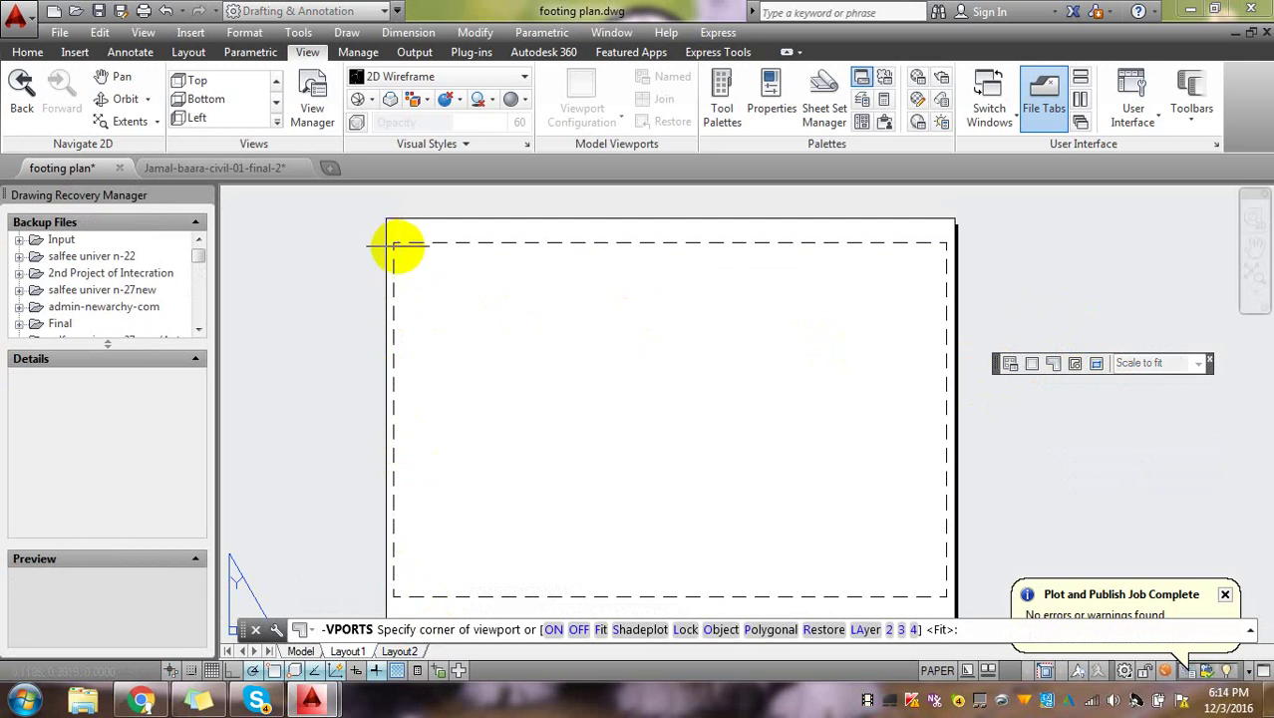
click(398, 247)
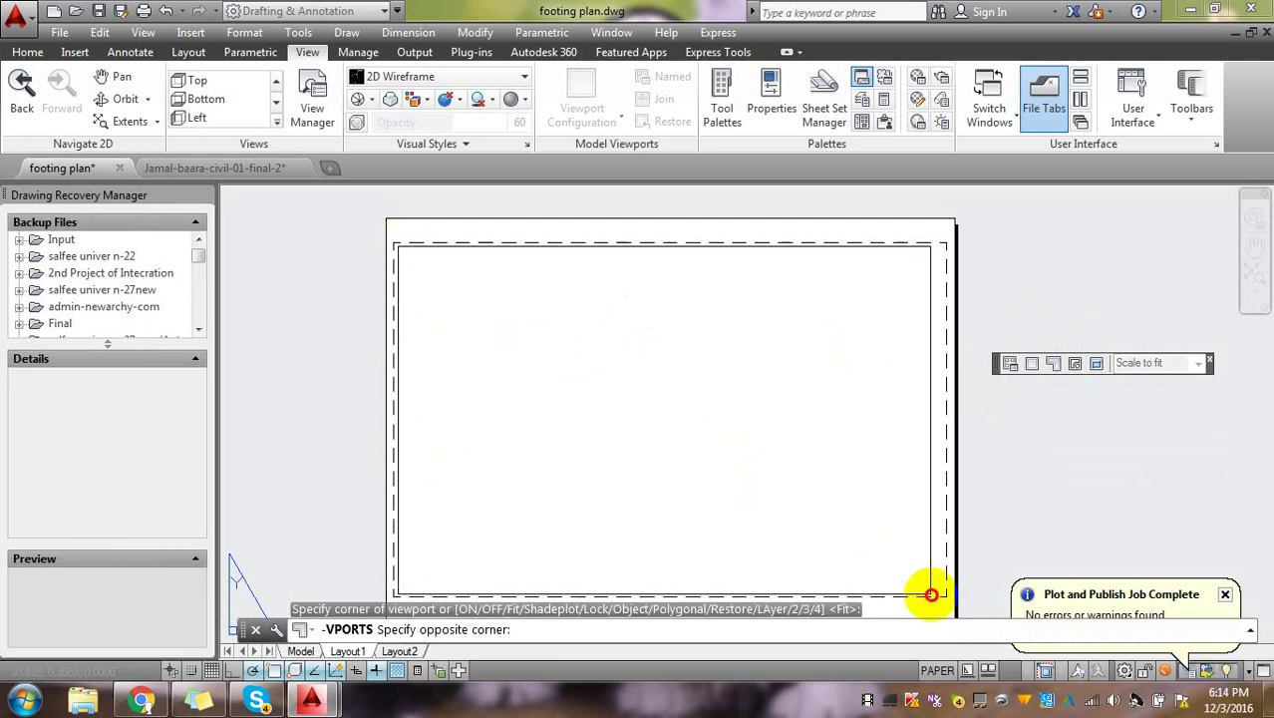
click(940, 594)
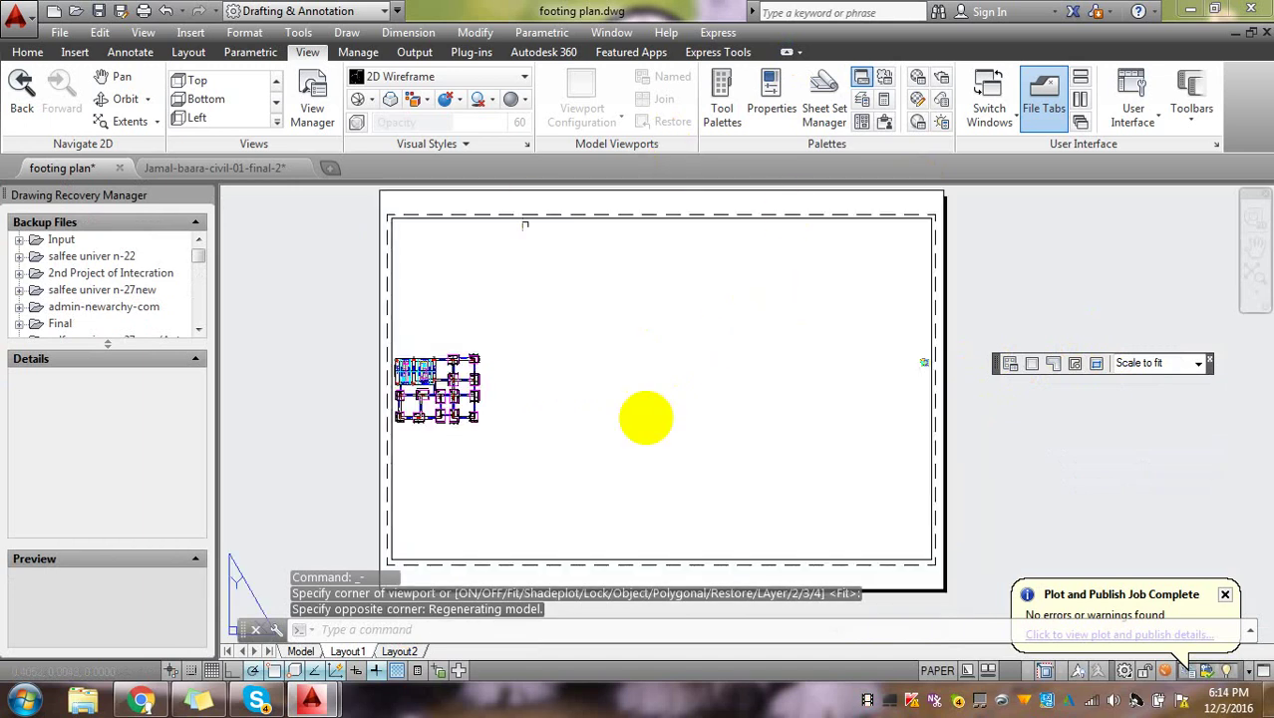
- Activate the viewport and enter a 1:100 scale in the Viewports toolbar scale box
double_click(628, 357)
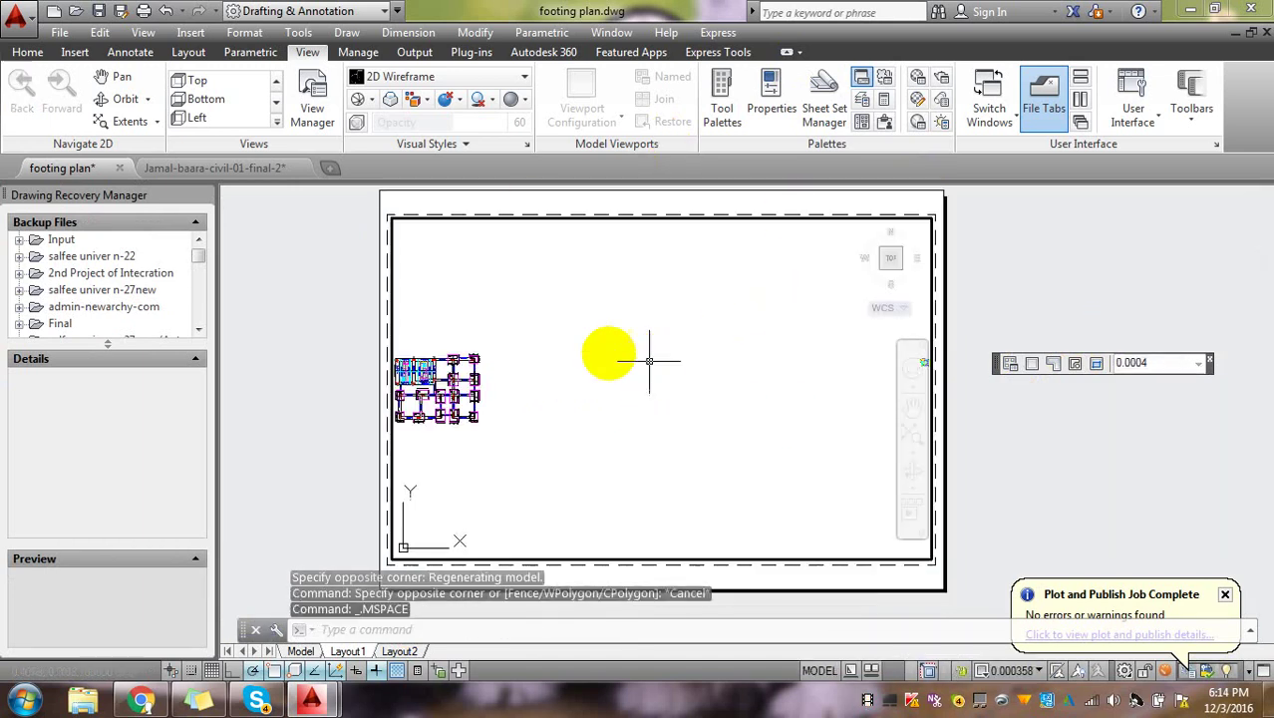
scroll(721, 370, down, 3)
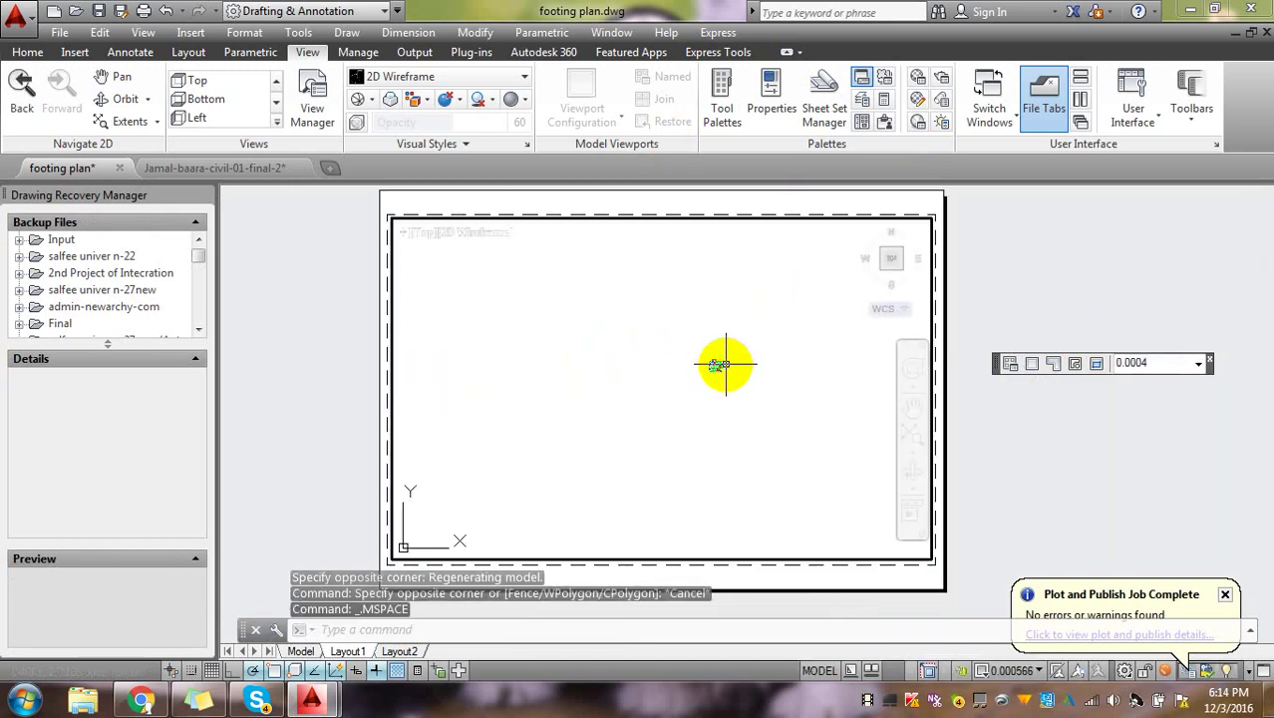
scroll(713, 365, up, 3)
scroll(690, 377, up, 3)
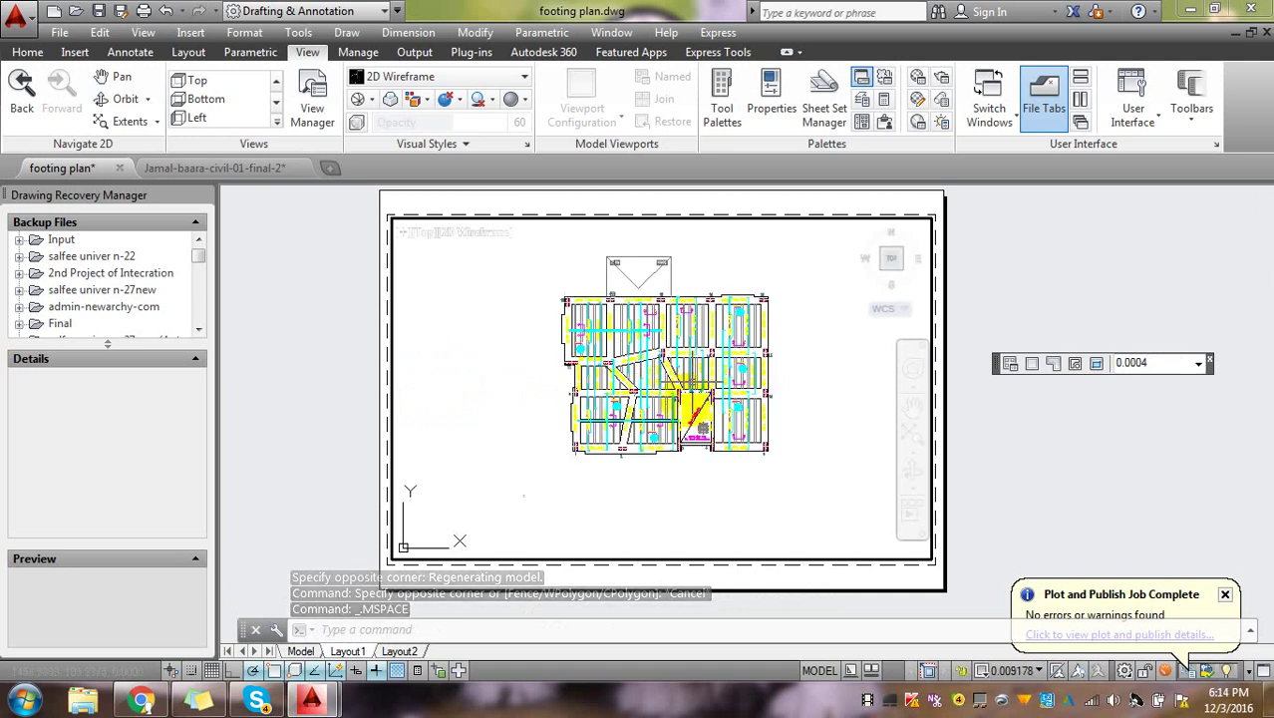
scroll(688, 399, up, 3)
scroll(777, 379, down, 5)
scroll(796, 370, up, 3)
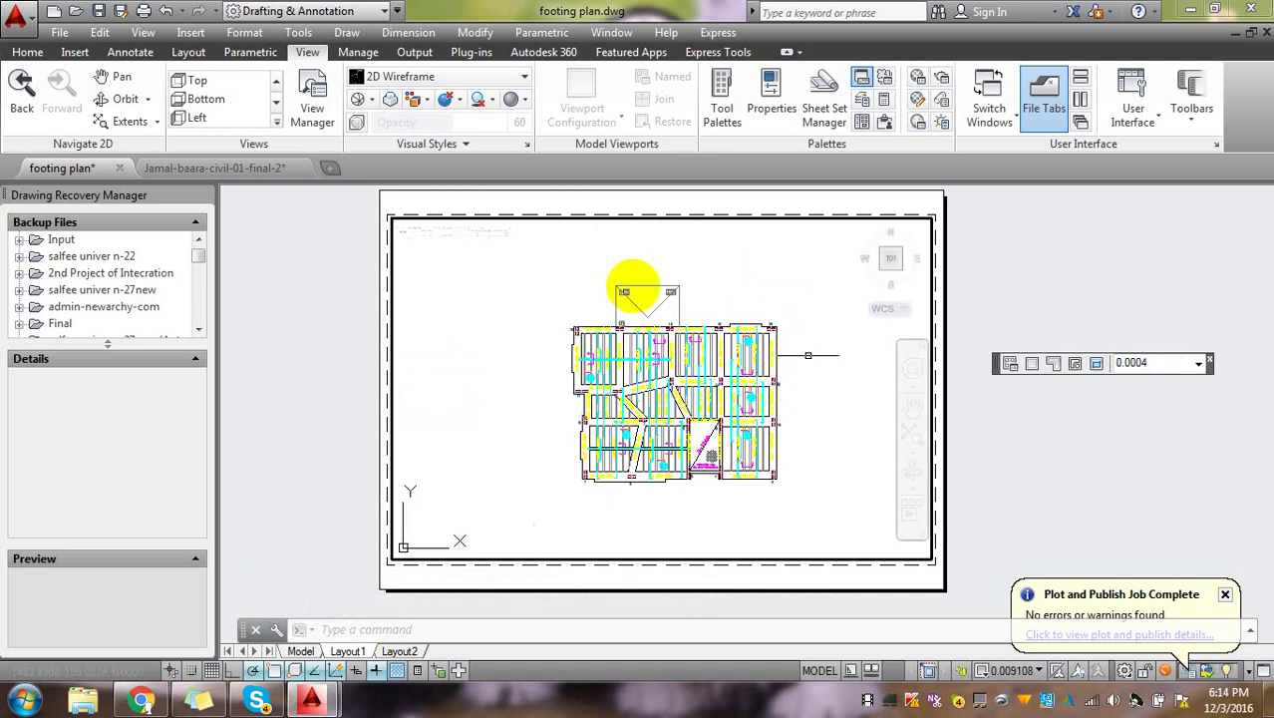
scroll(837, 431, down, 3)
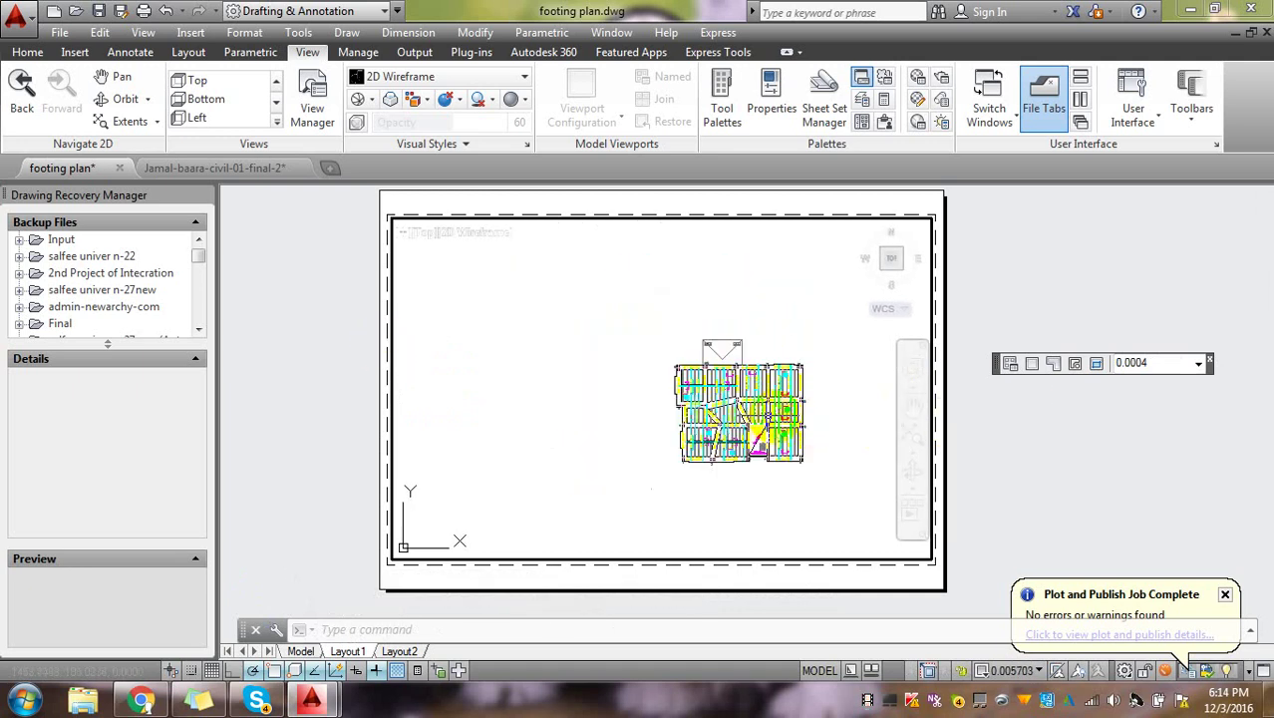
click(1152, 365)
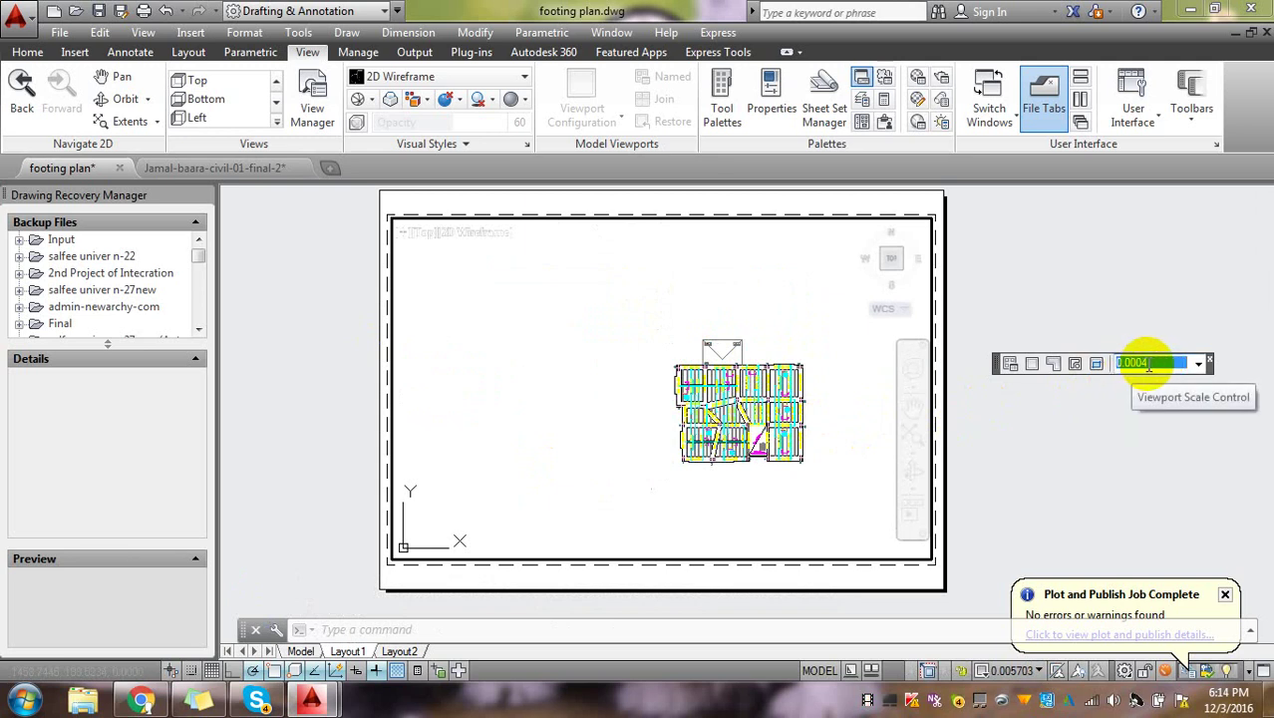
text(1:100)
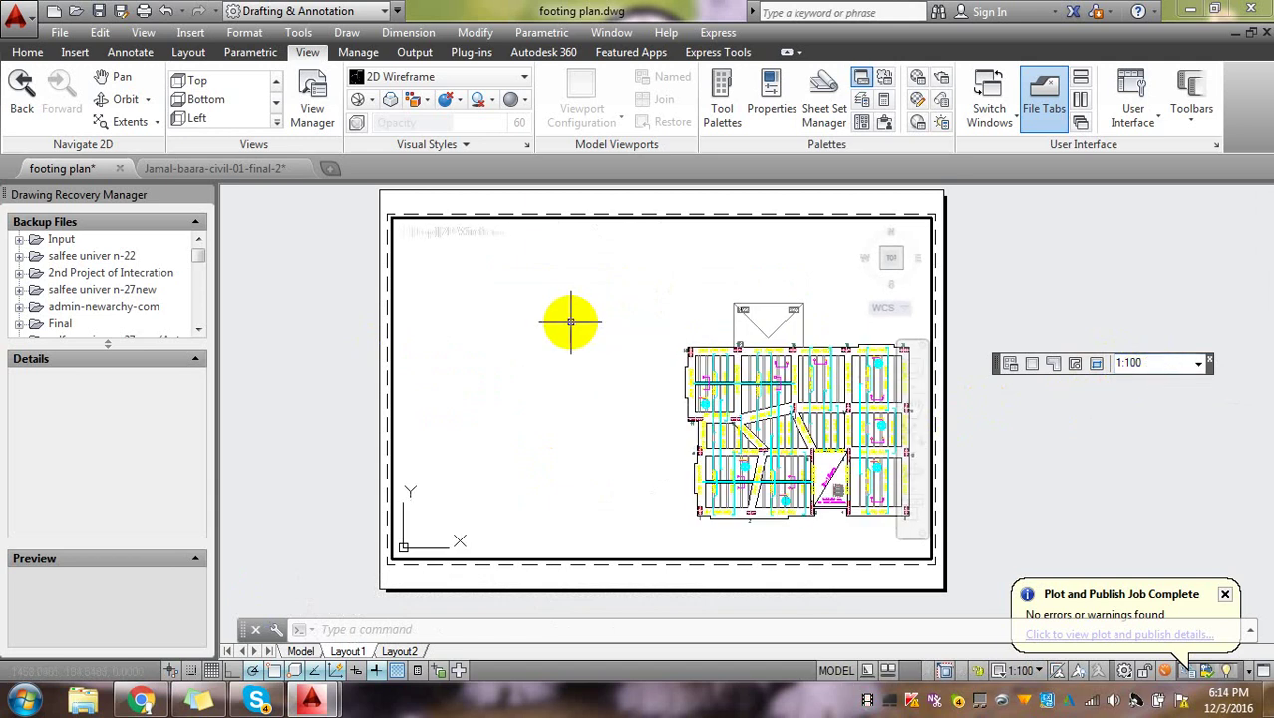
text(p)
- Pan the footing plan inside the viewport and reapply the 1:100 scale
key(Return)
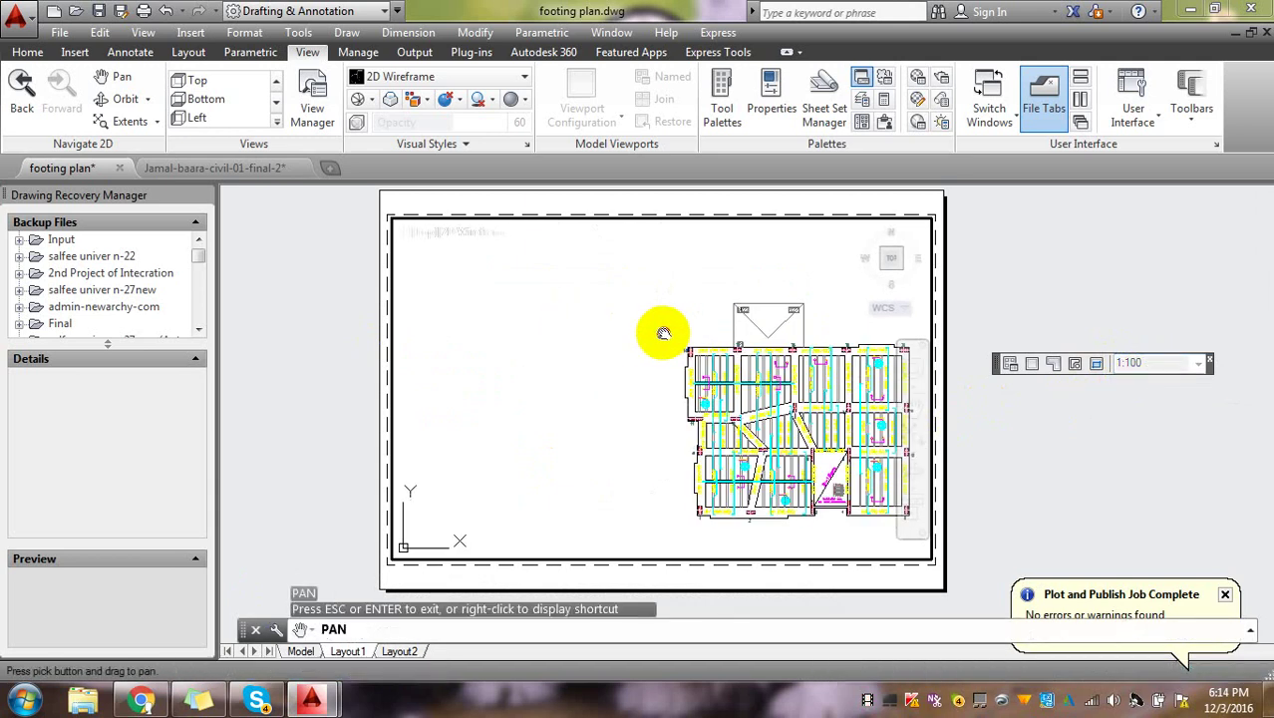
mouse_move(659, 332)
mouse_down()
mouse_move(539, 325)
mouse_move(653, 367)
mouse_up()
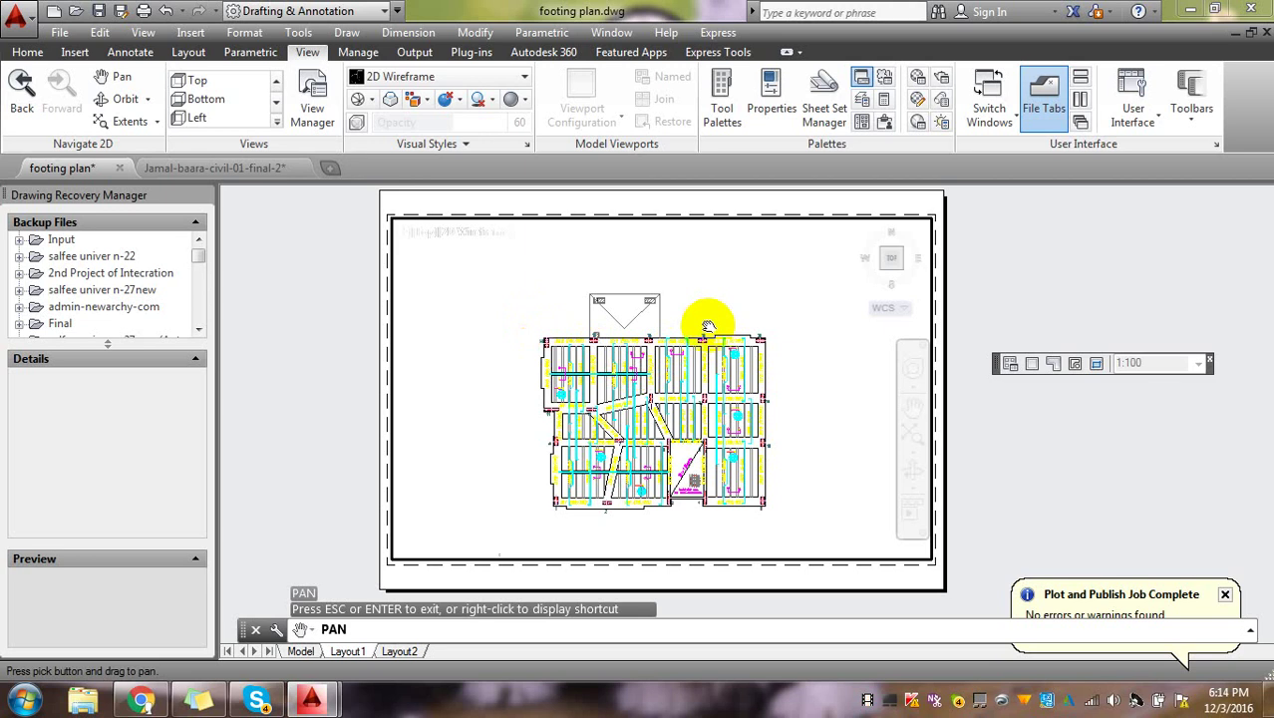
scroll(707, 326, down, 4)
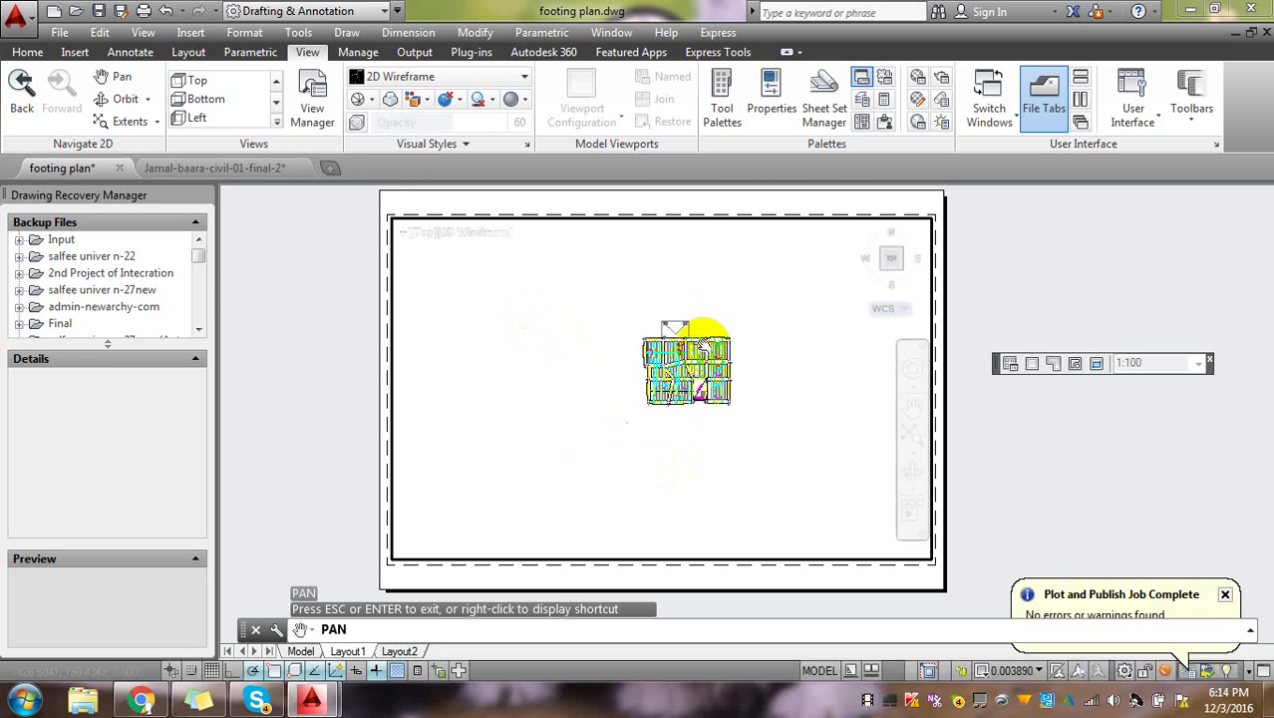
key(Escape)
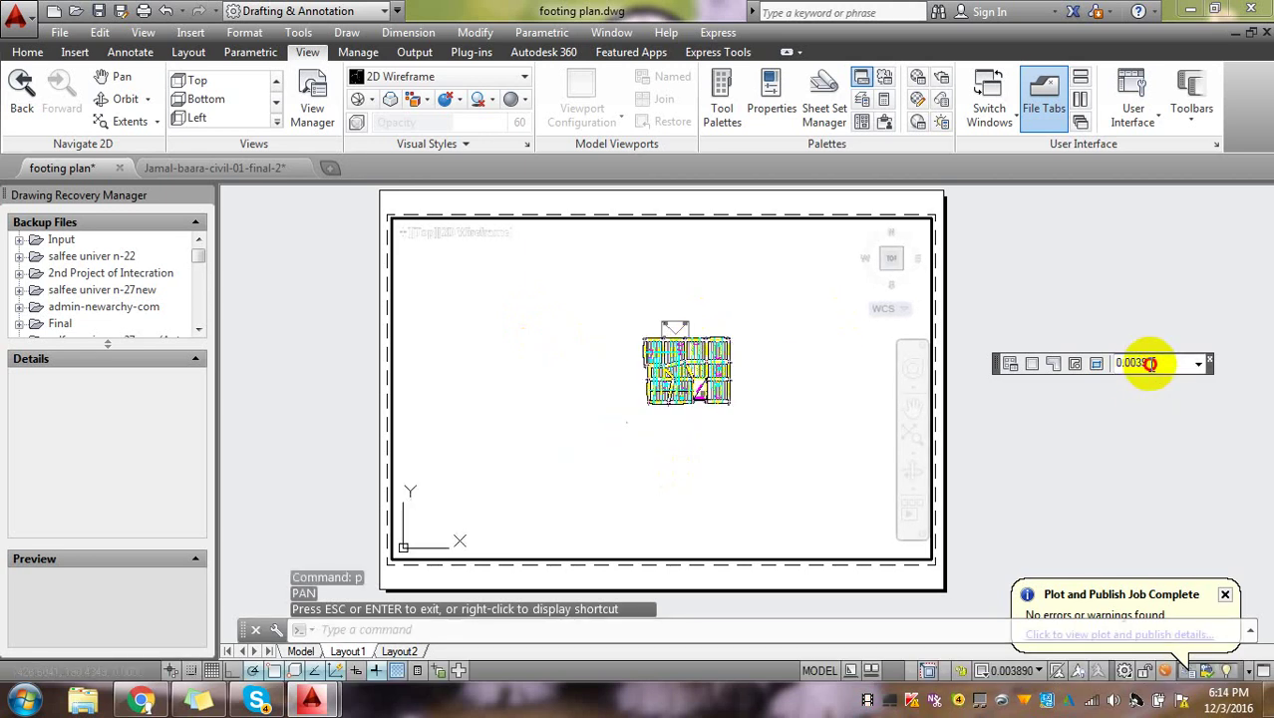
text(1:)
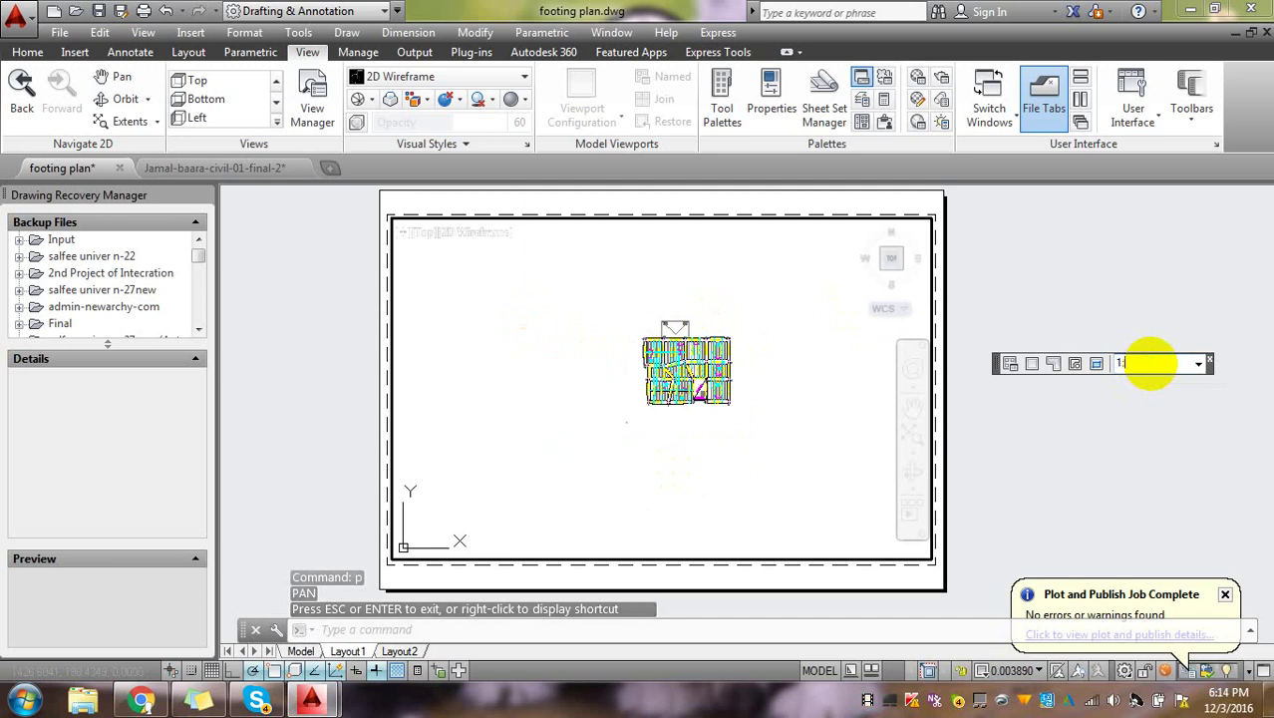
text(100)
key(Return)
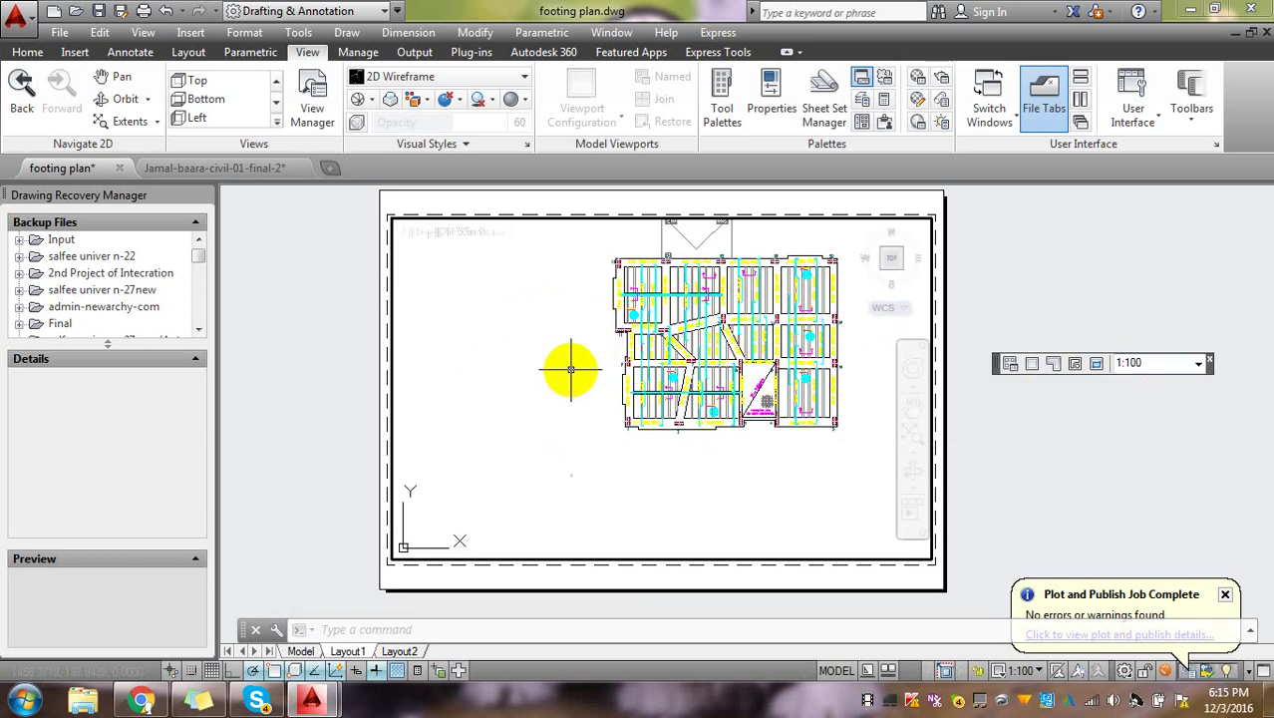
- Pan again to bring the footing plan to the viewport centre
text(p)
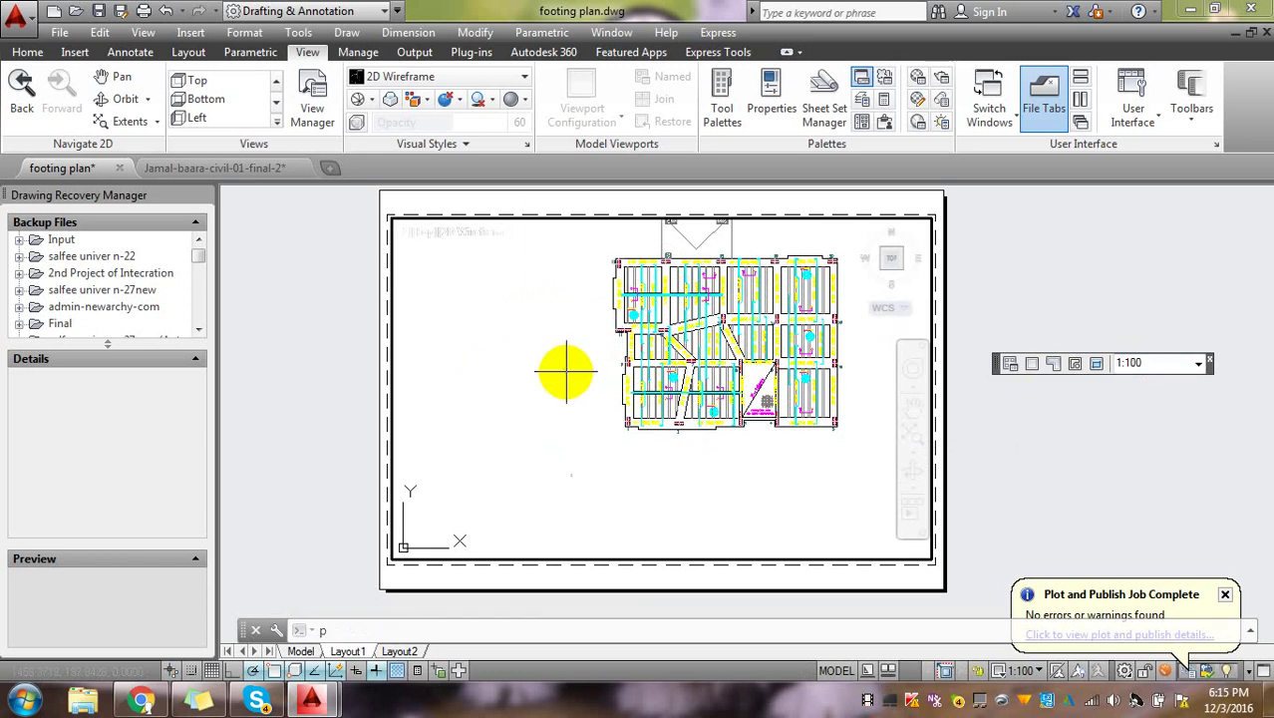
key(Return)
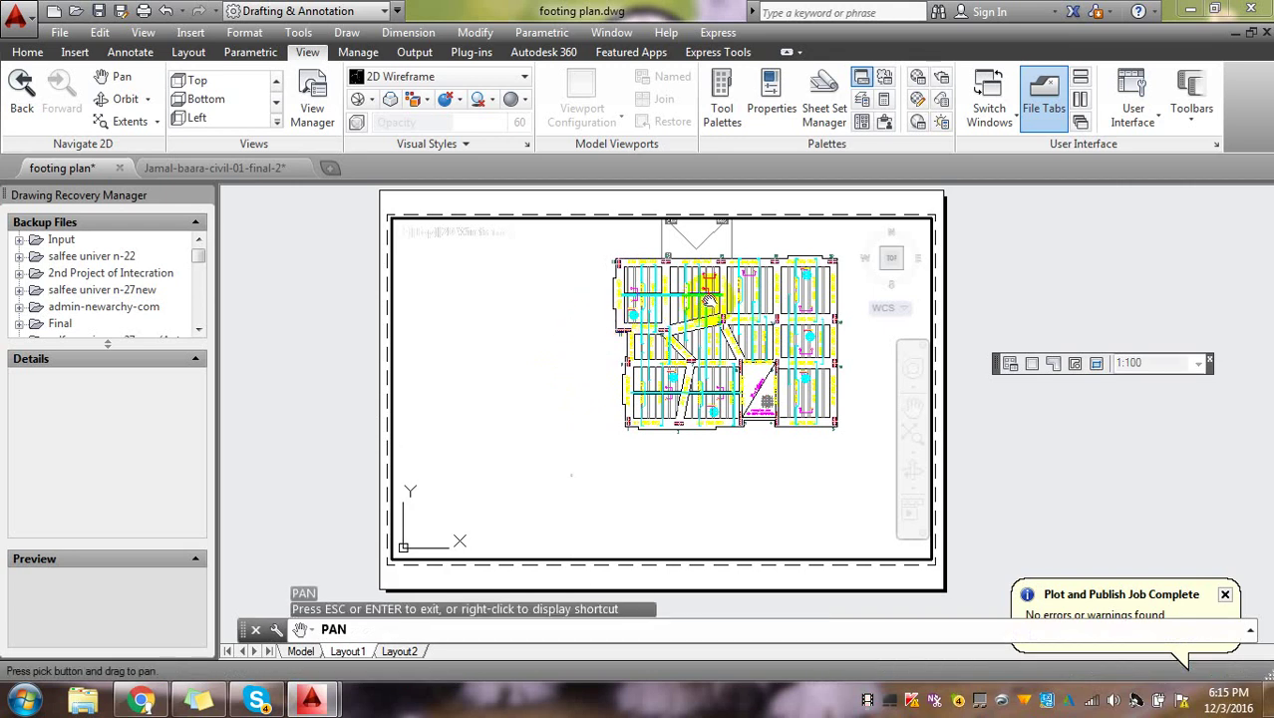
drag(708, 299, 608, 359)
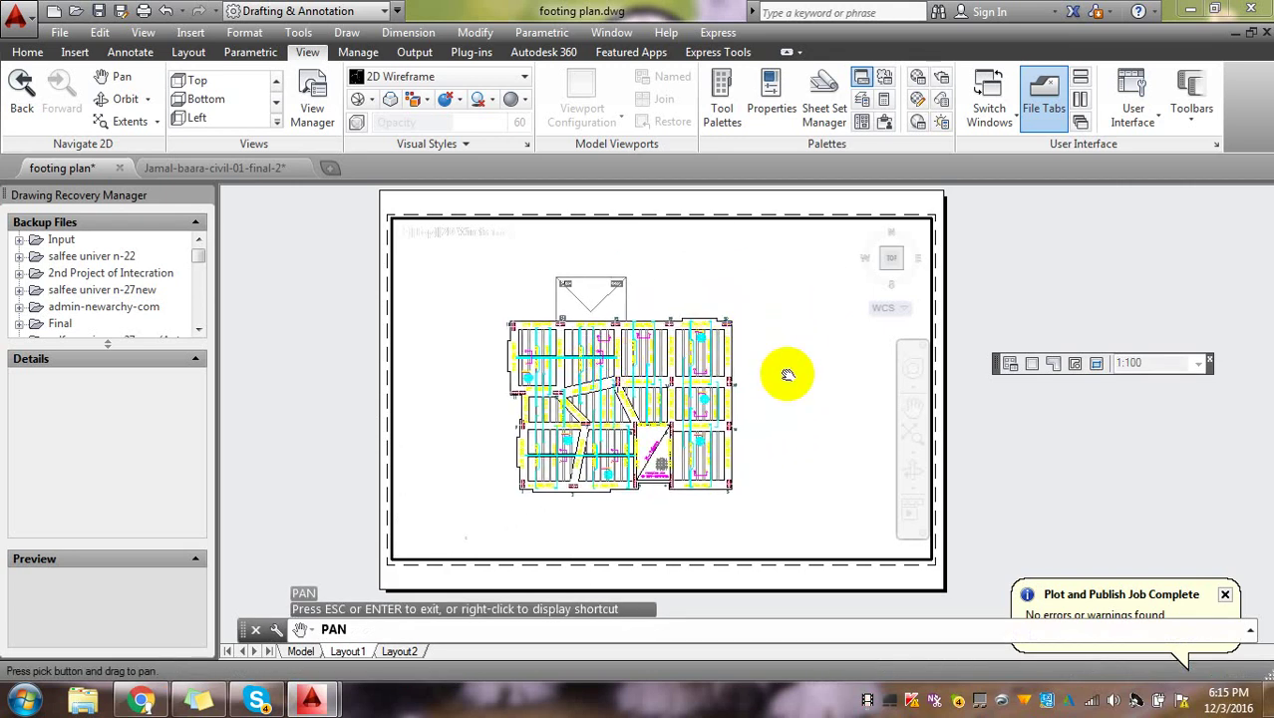
key(Escape)
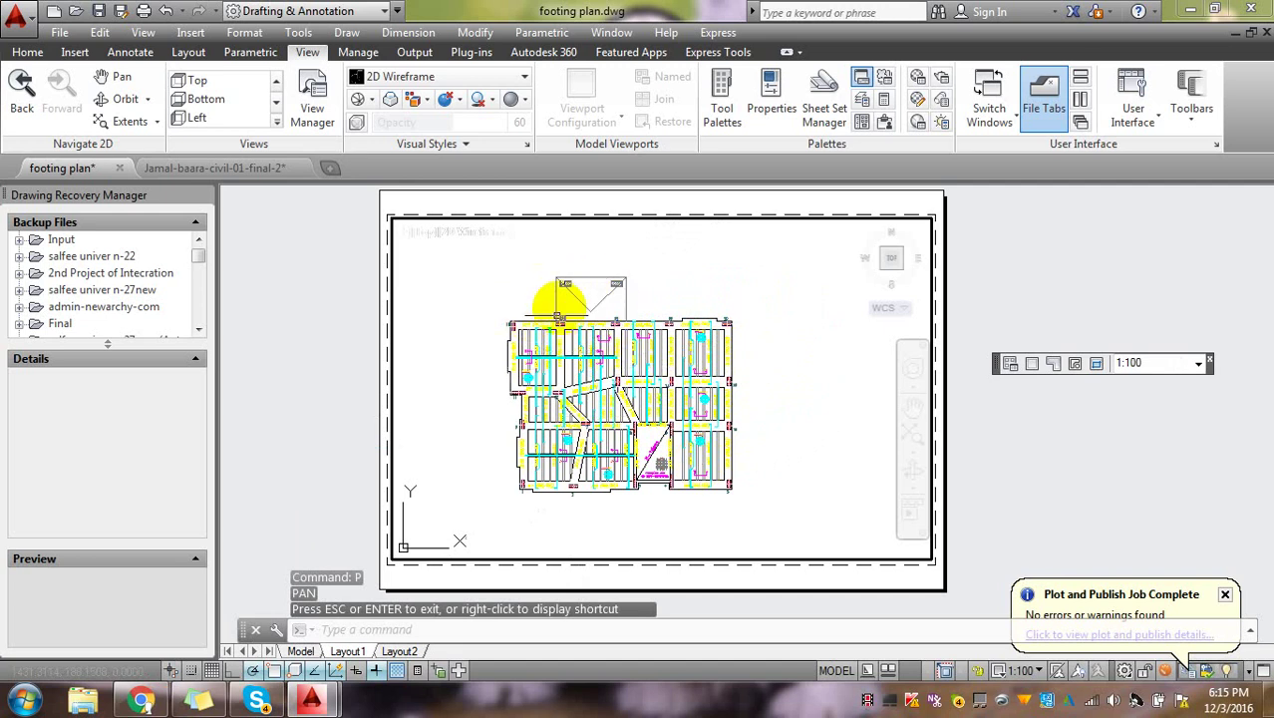
- Back in paper space, drag the viewport's top-right grip left to narrow it
double_click(340, 318)
scroll(666, 339, down, 3)
scroll(666, 339, up, 5)
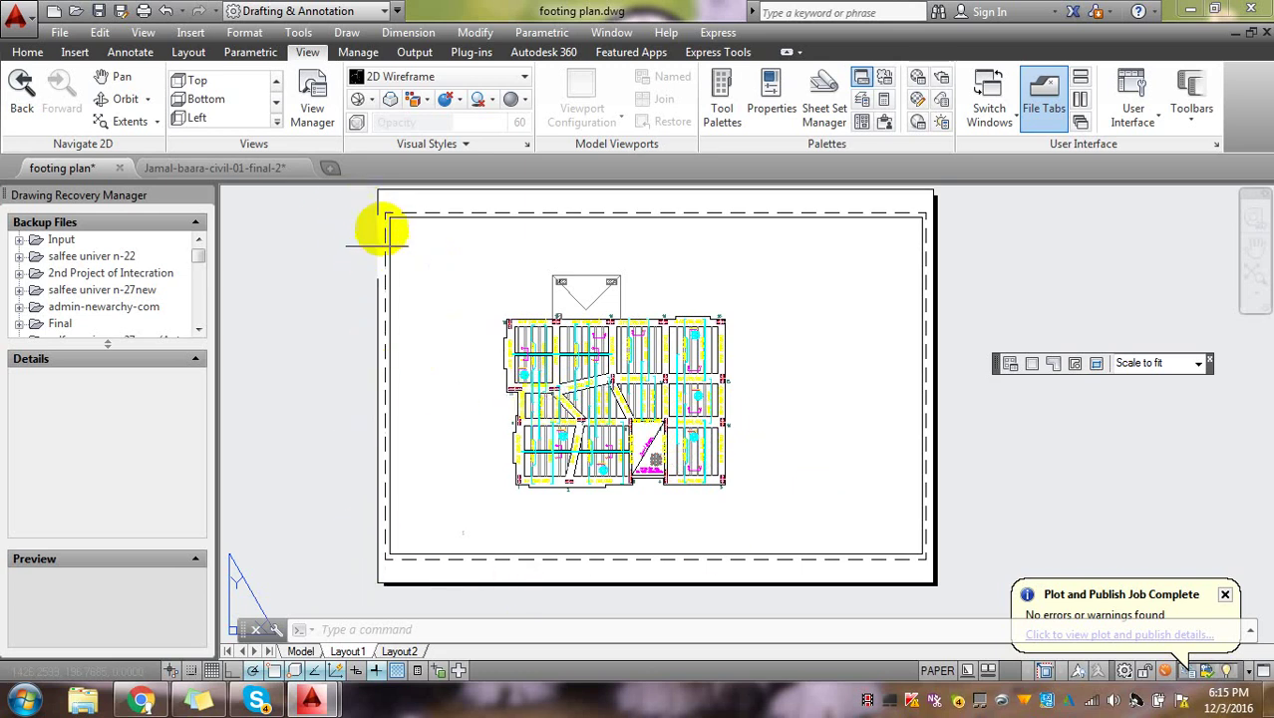
click(924, 236)
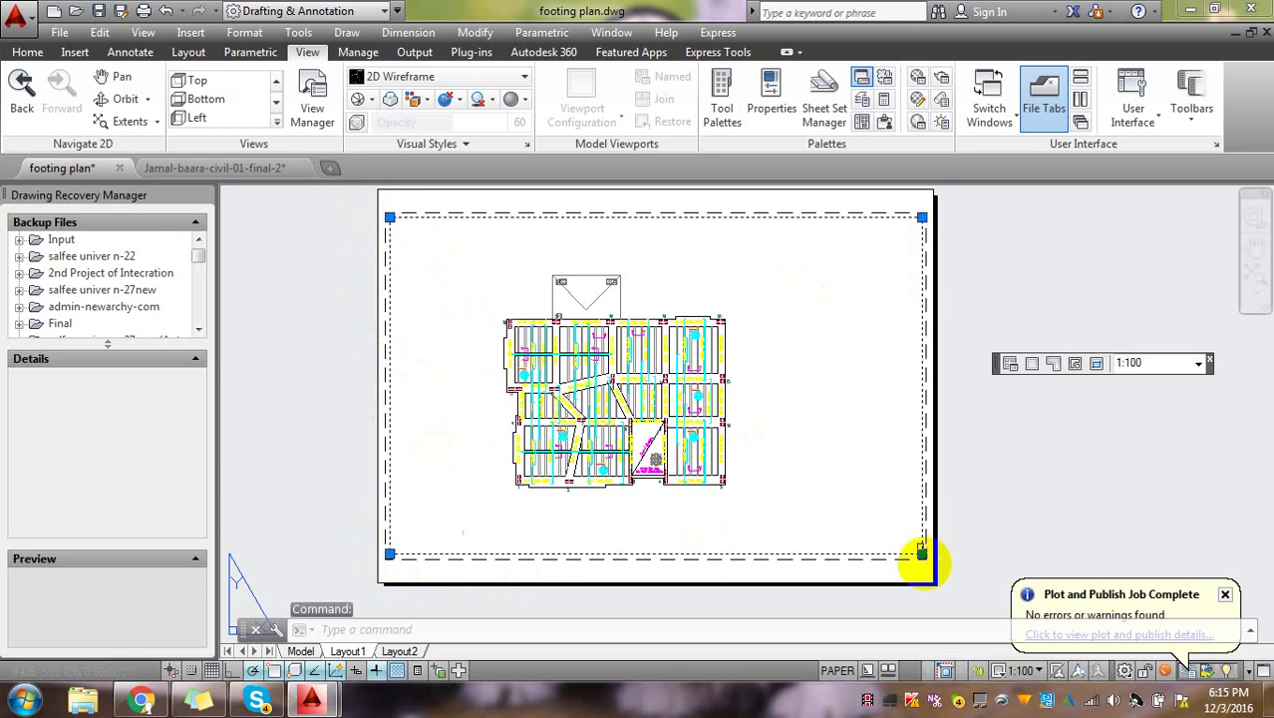
click(922, 218)
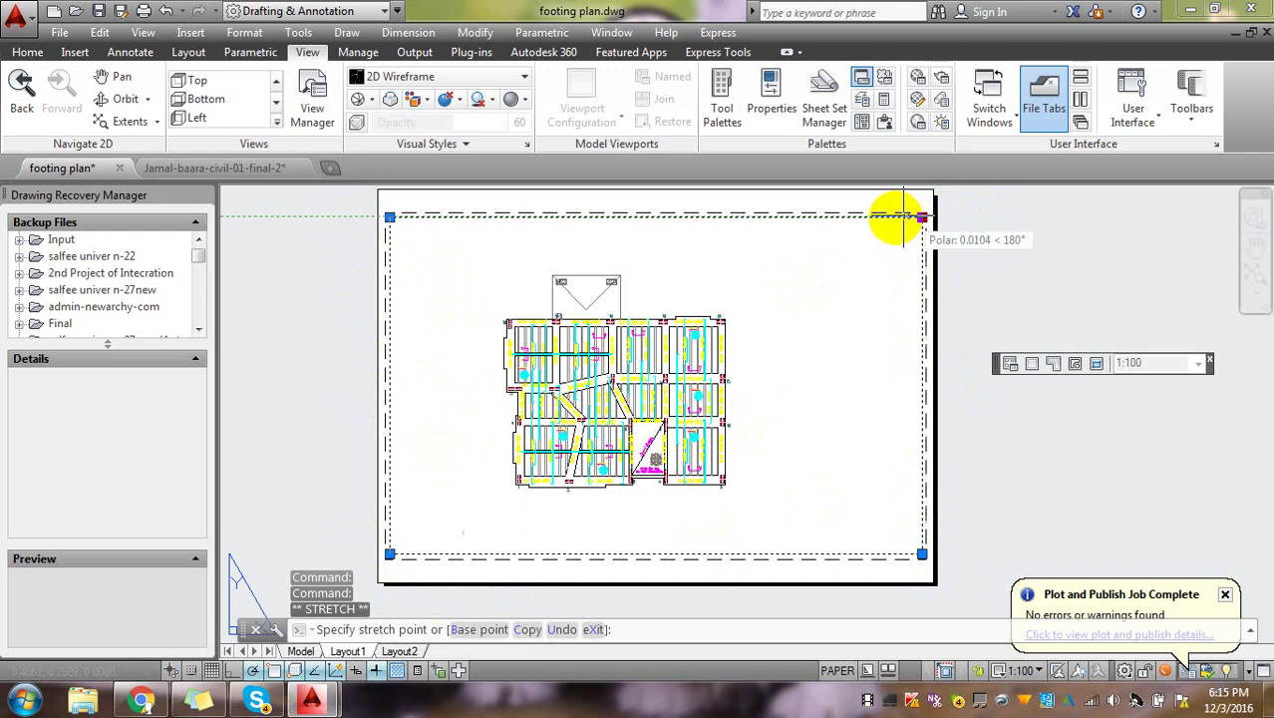
click(793, 216)
key(Escape)
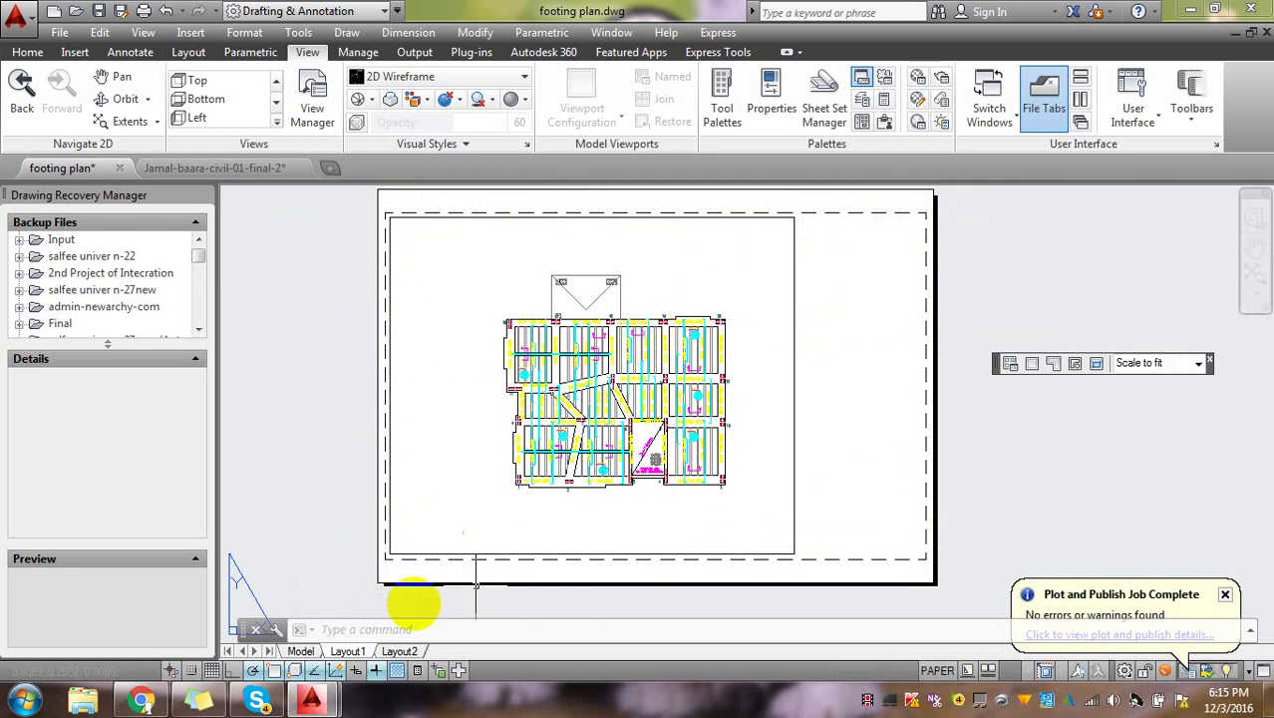
- Rename the Layout1 tab to Slab from its right-click menu
right_click(348, 653)
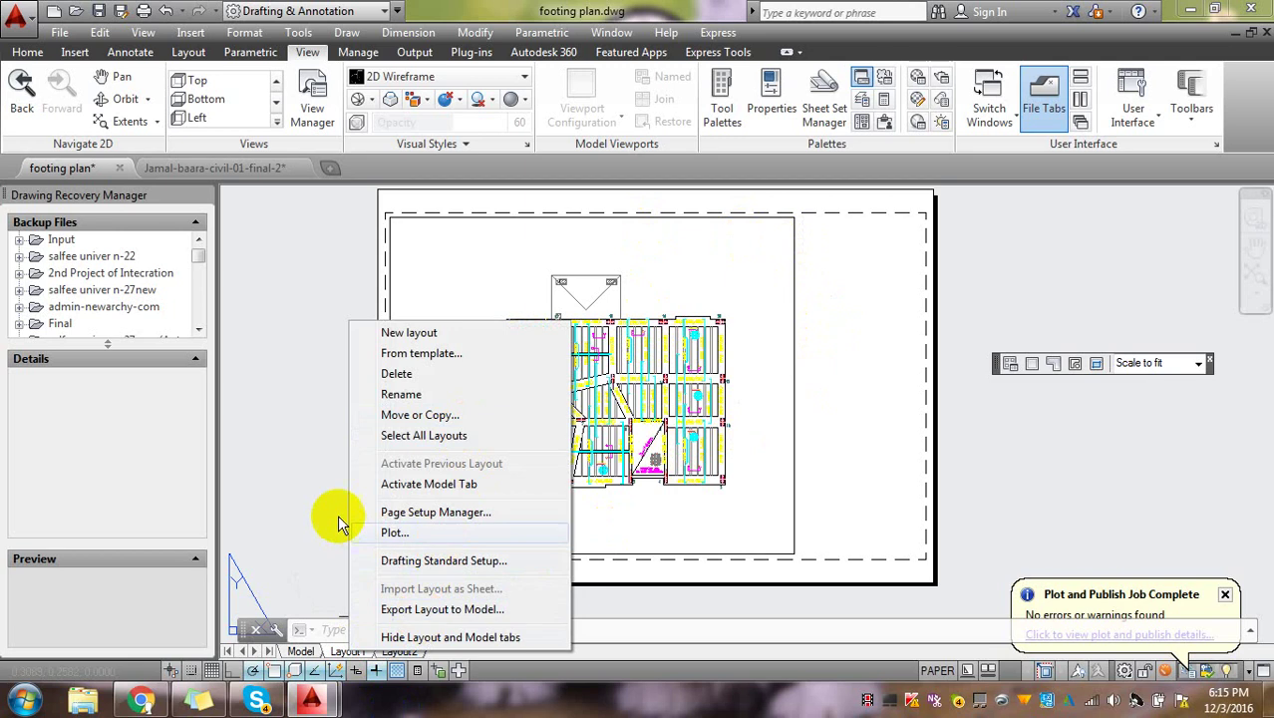
click(334, 563)
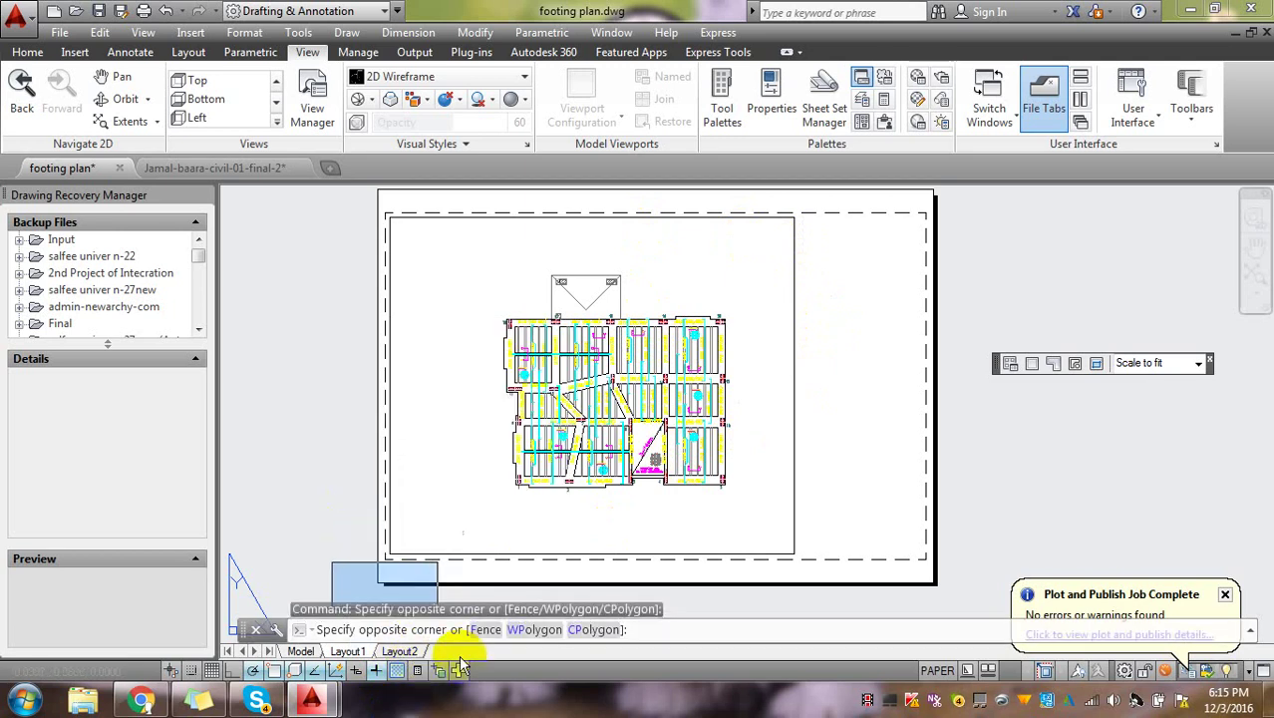
key(Escape)
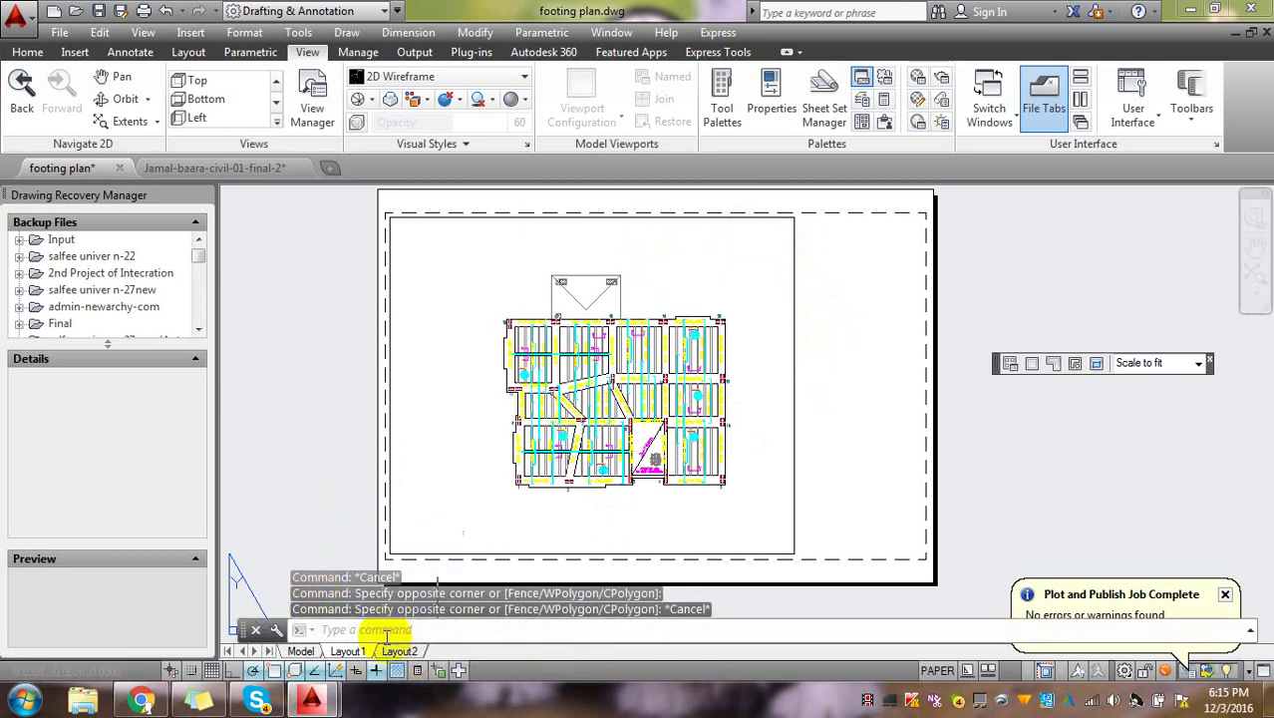
right_click(346, 654)
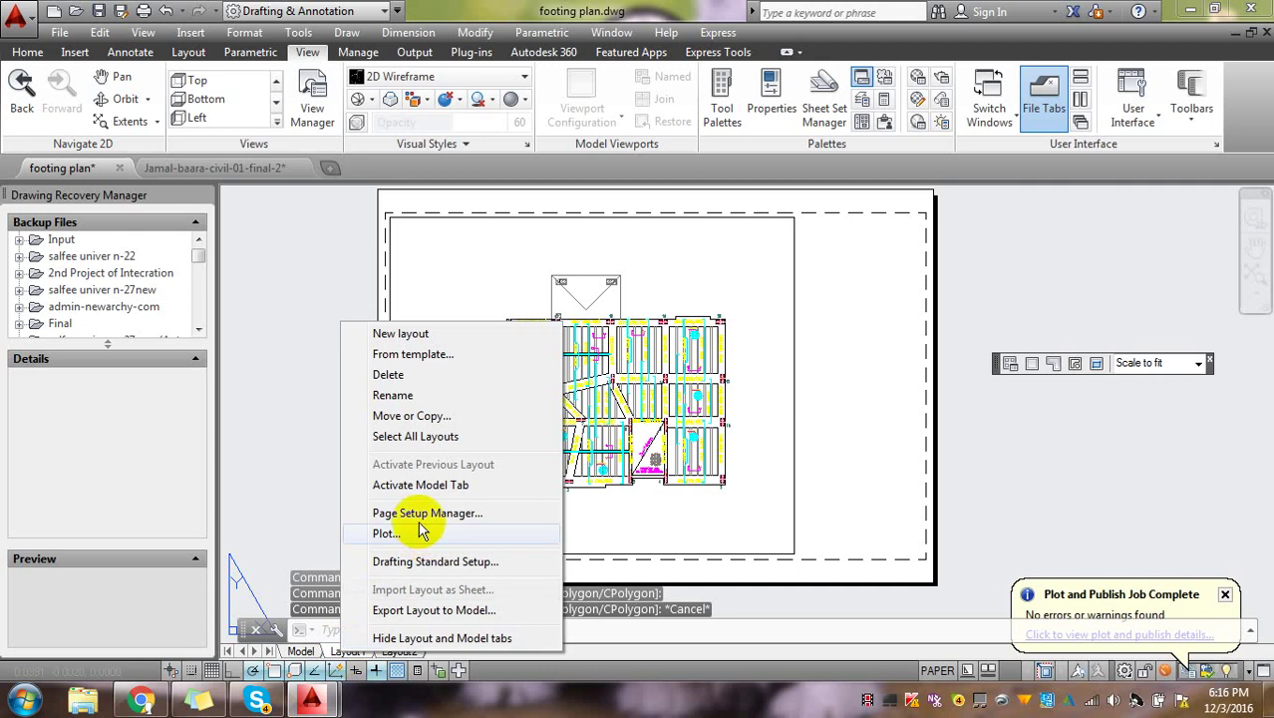
click(403, 393)
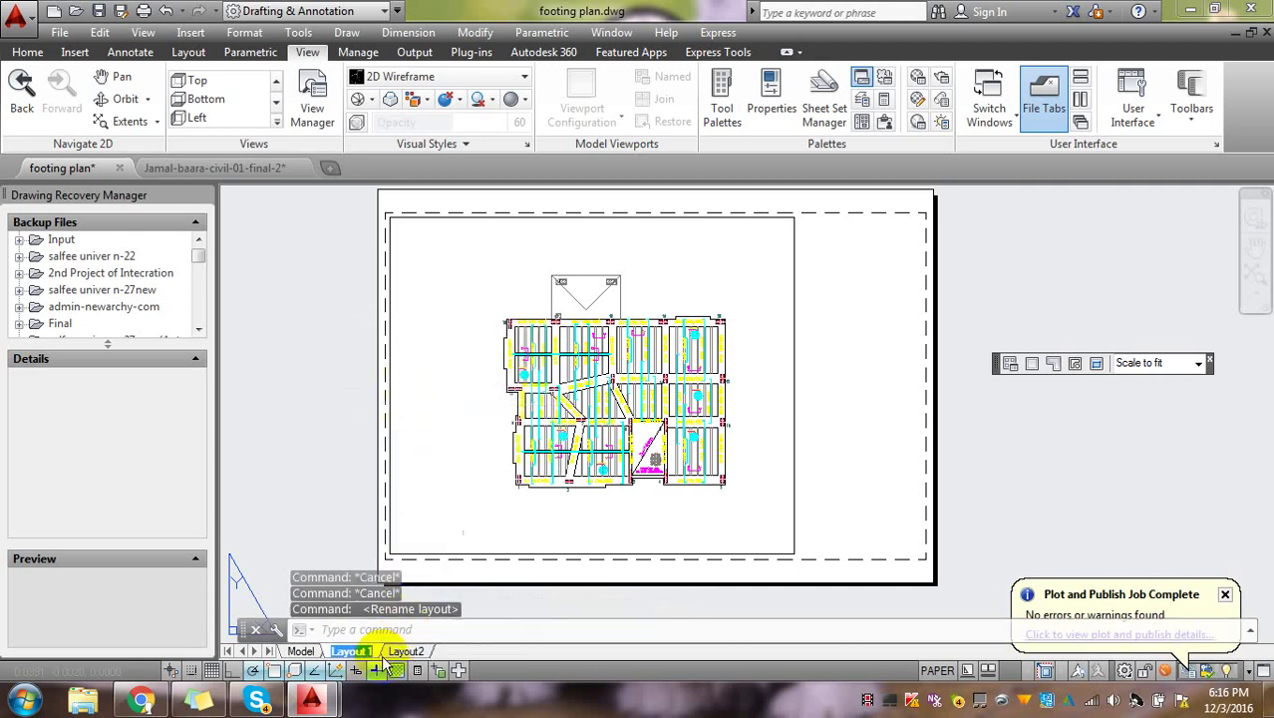
text(St)
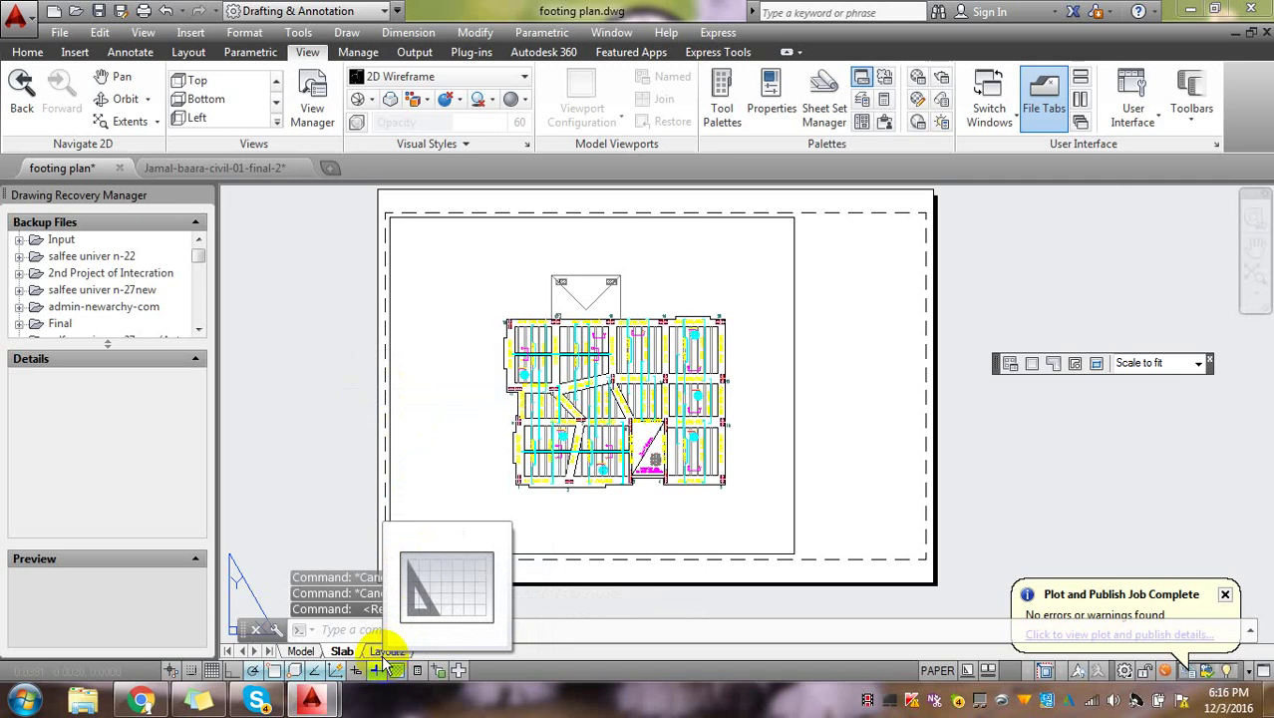
key(Return)
click(319, 354)
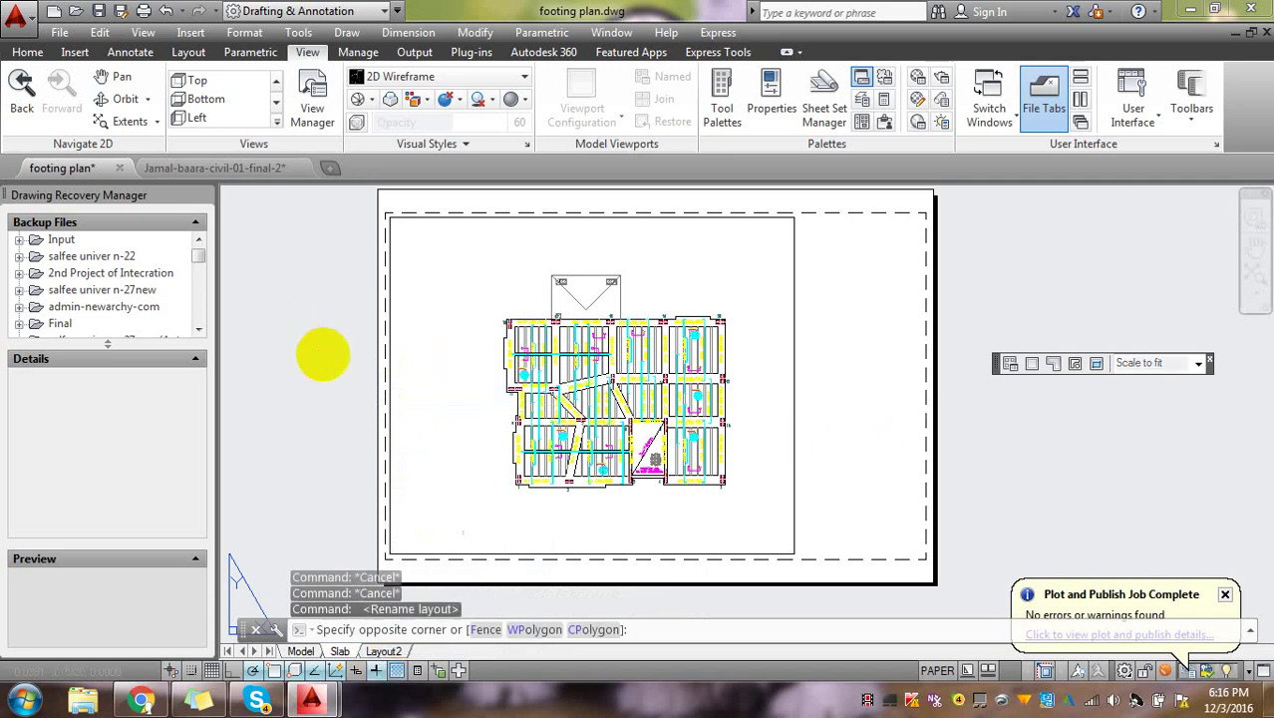
- Insert the D-Size Layout from the Tutorial-iArch.dwt template as a new layout
right_click(338, 651)
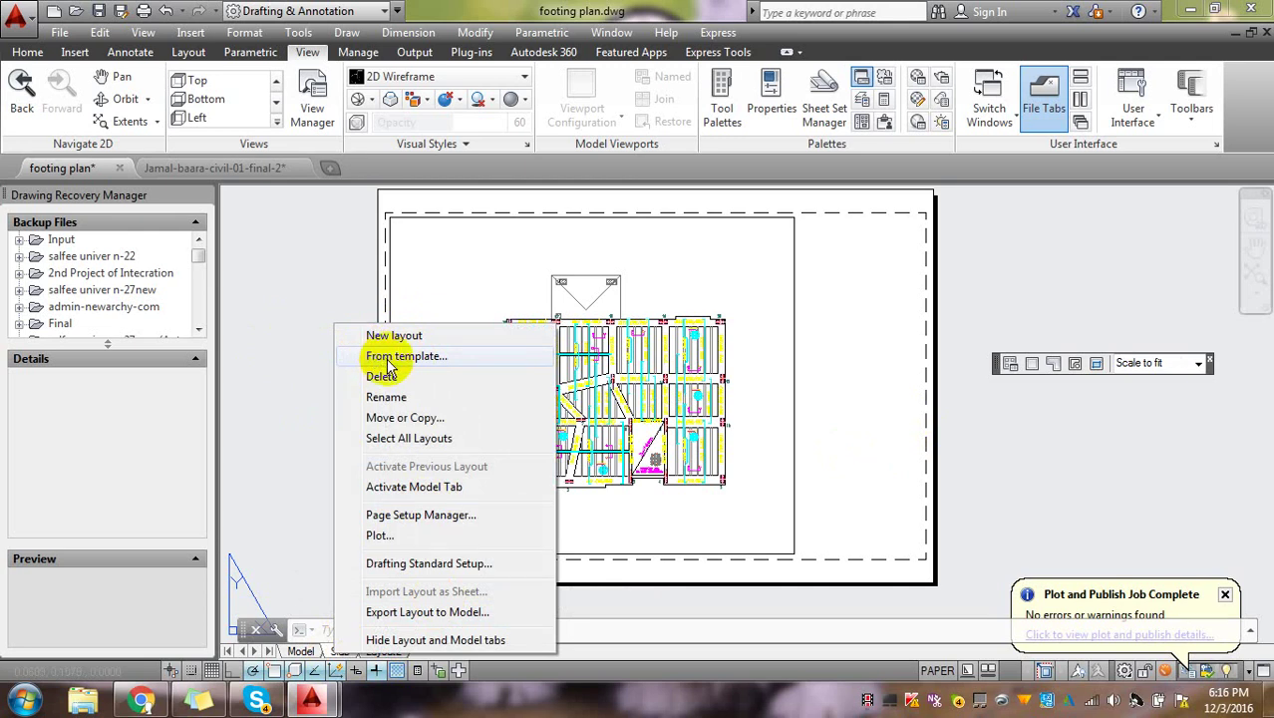
click(386, 358)
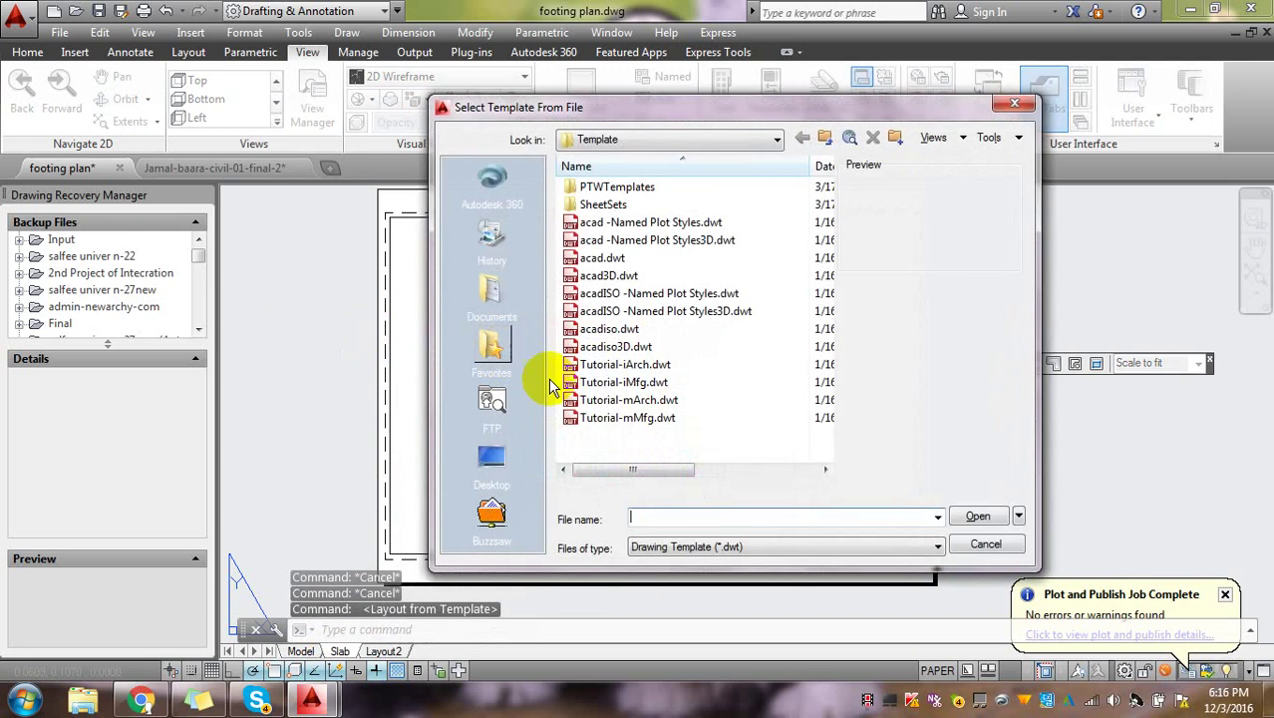
click(674, 364)
click(682, 382)
click(682, 400)
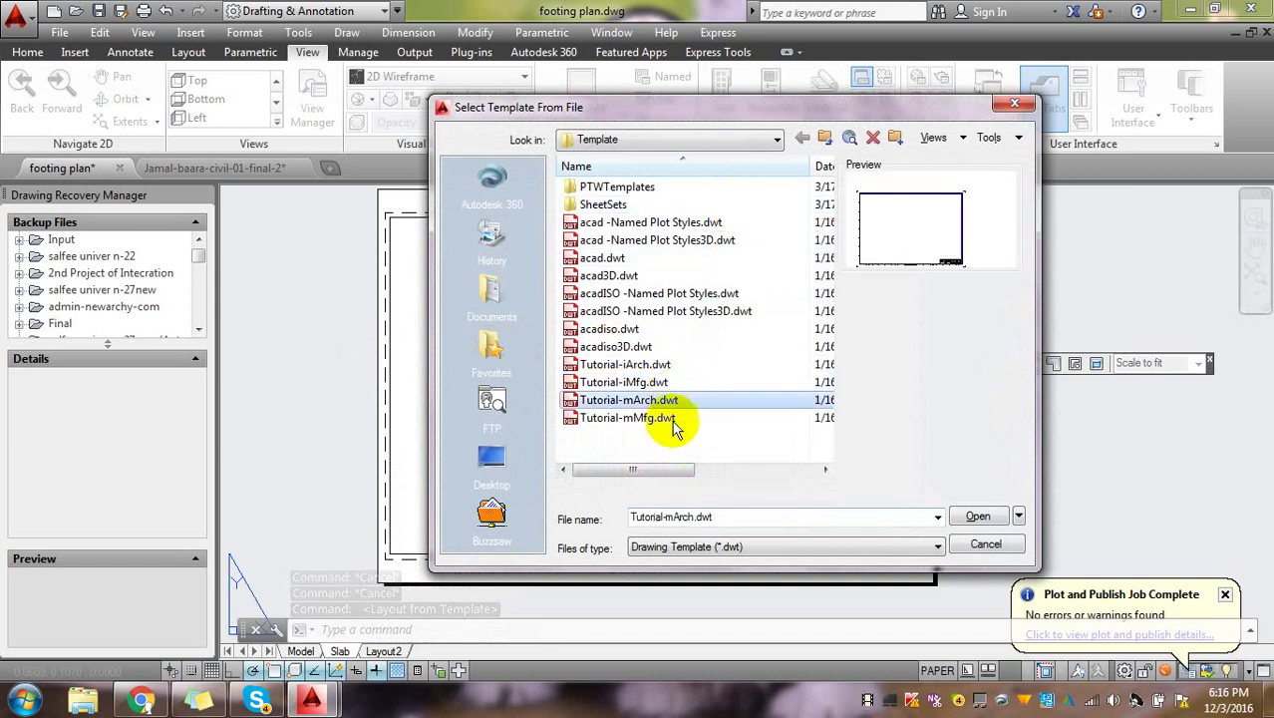
click(674, 418)
click(676, 401)
click(674, 383)
click(670, 366)
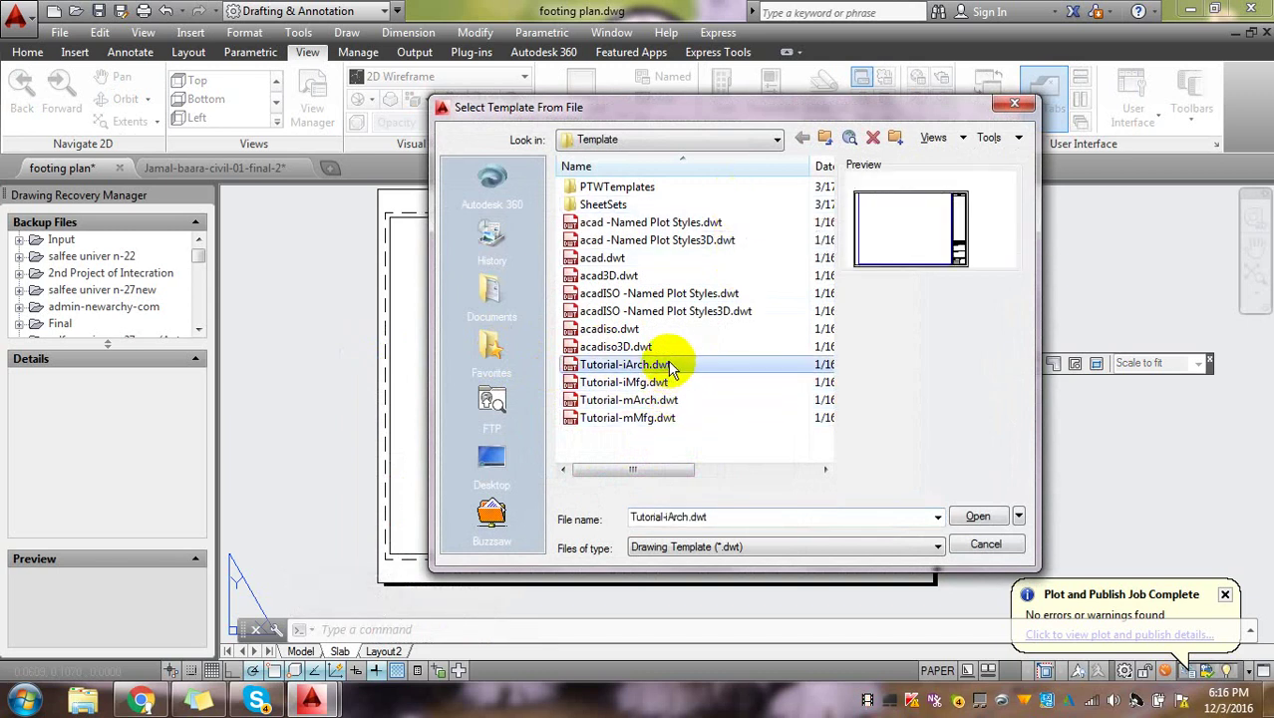
click(976, 515)
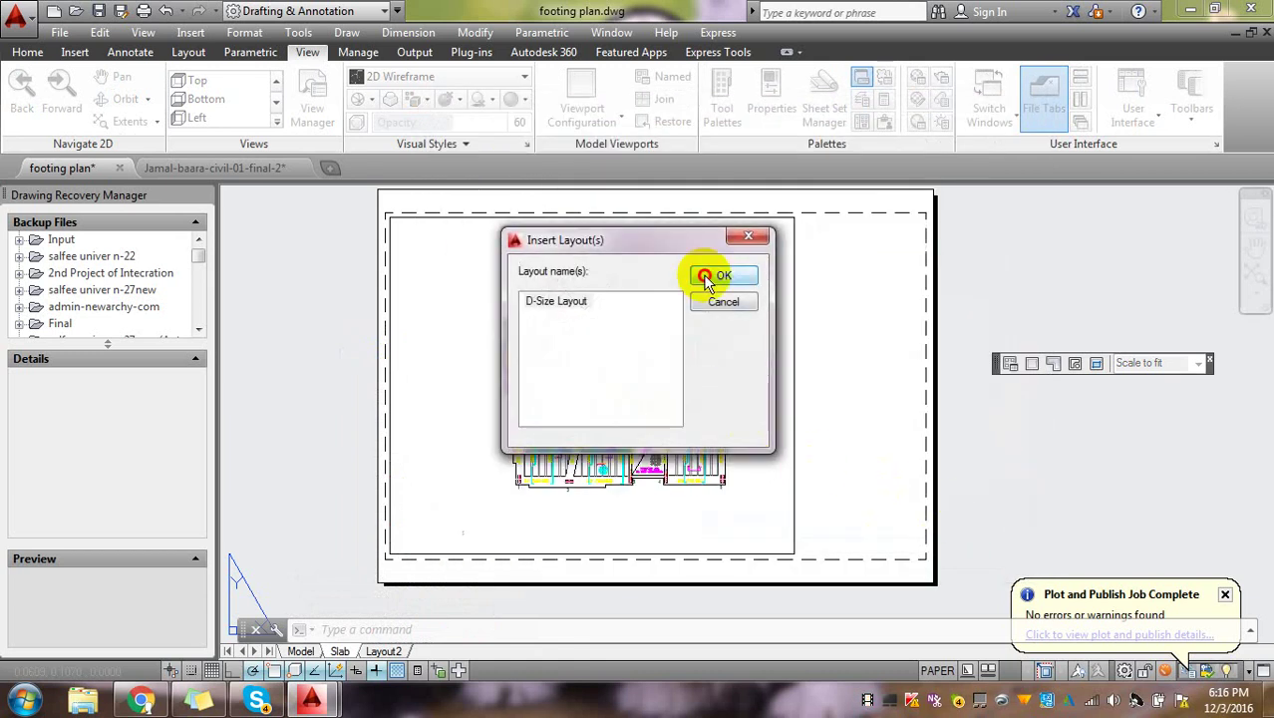
click(706, 279)
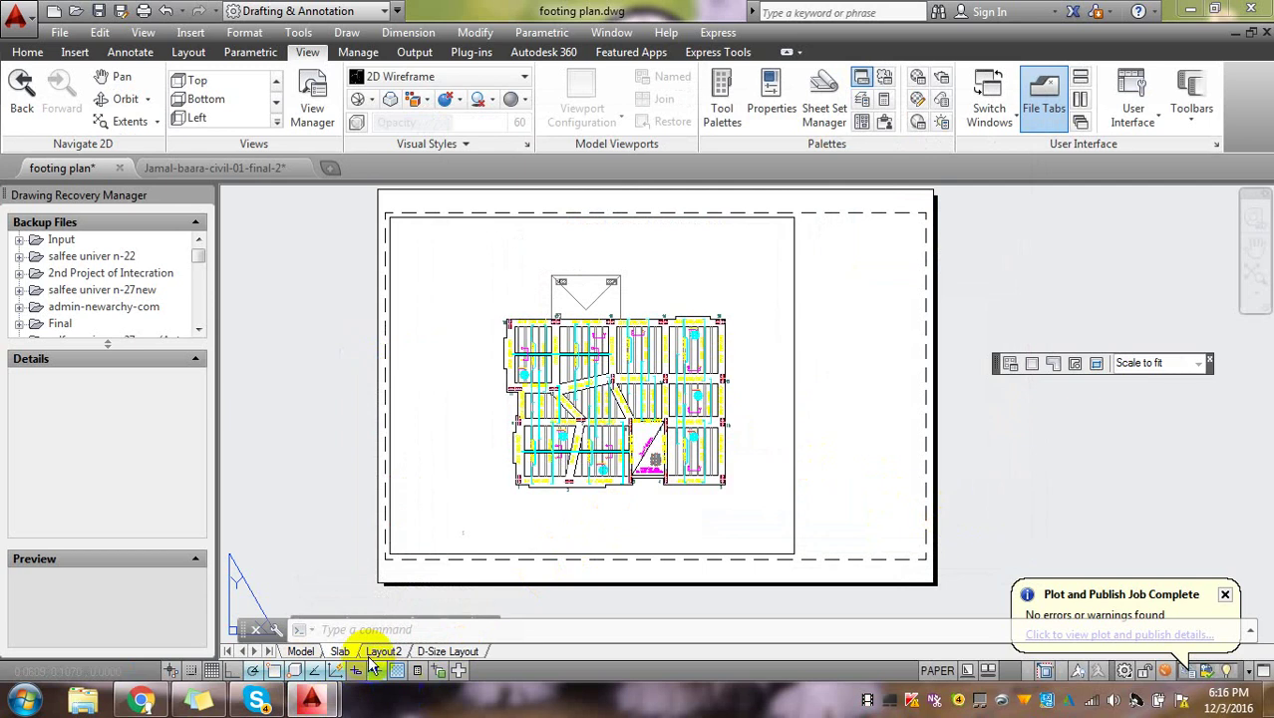
- Inspect the D-Size Layout title-block sheet zoomed out, then return to the footing plan in Model space
click(438, 651)
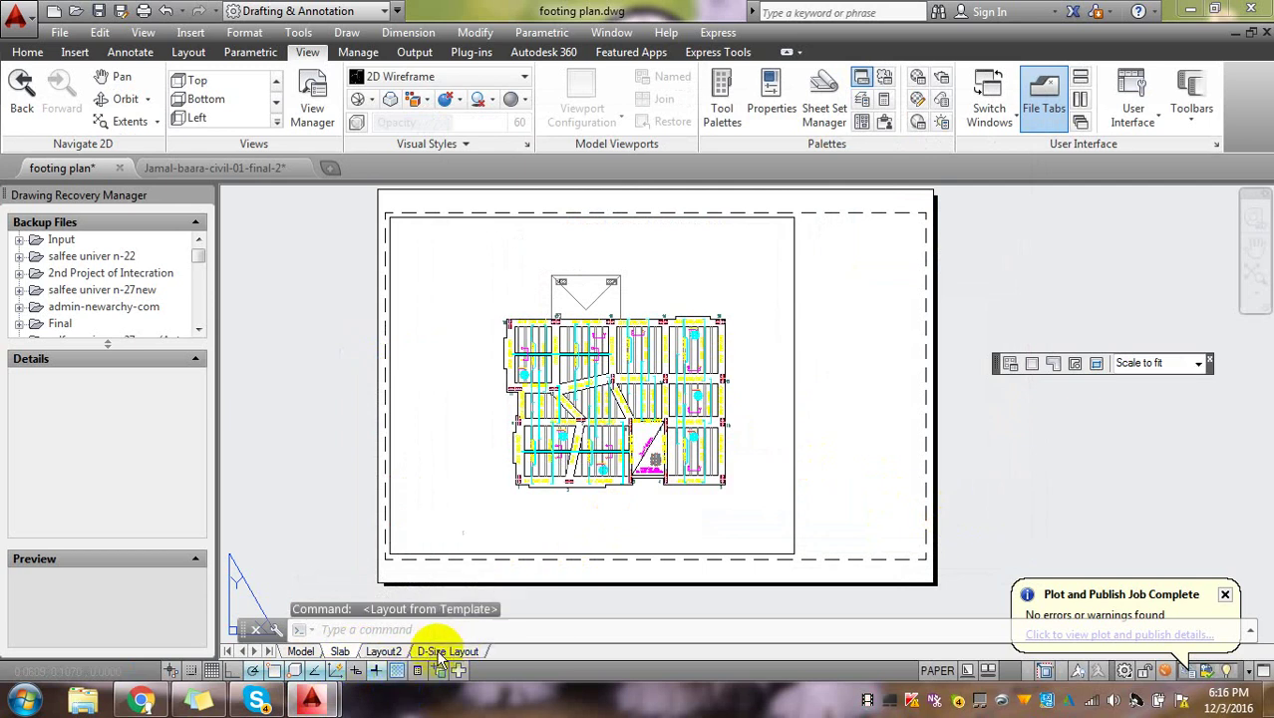
scroll(675, 439, down, 2)
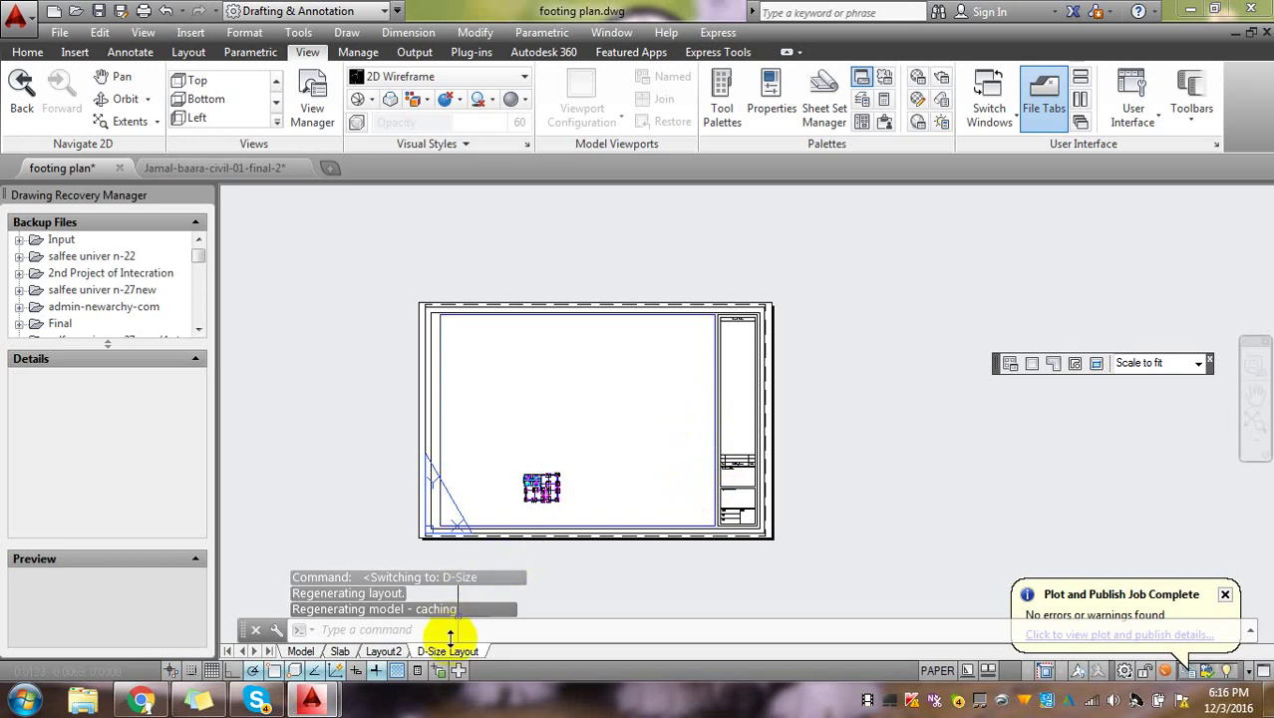
key(Escape)
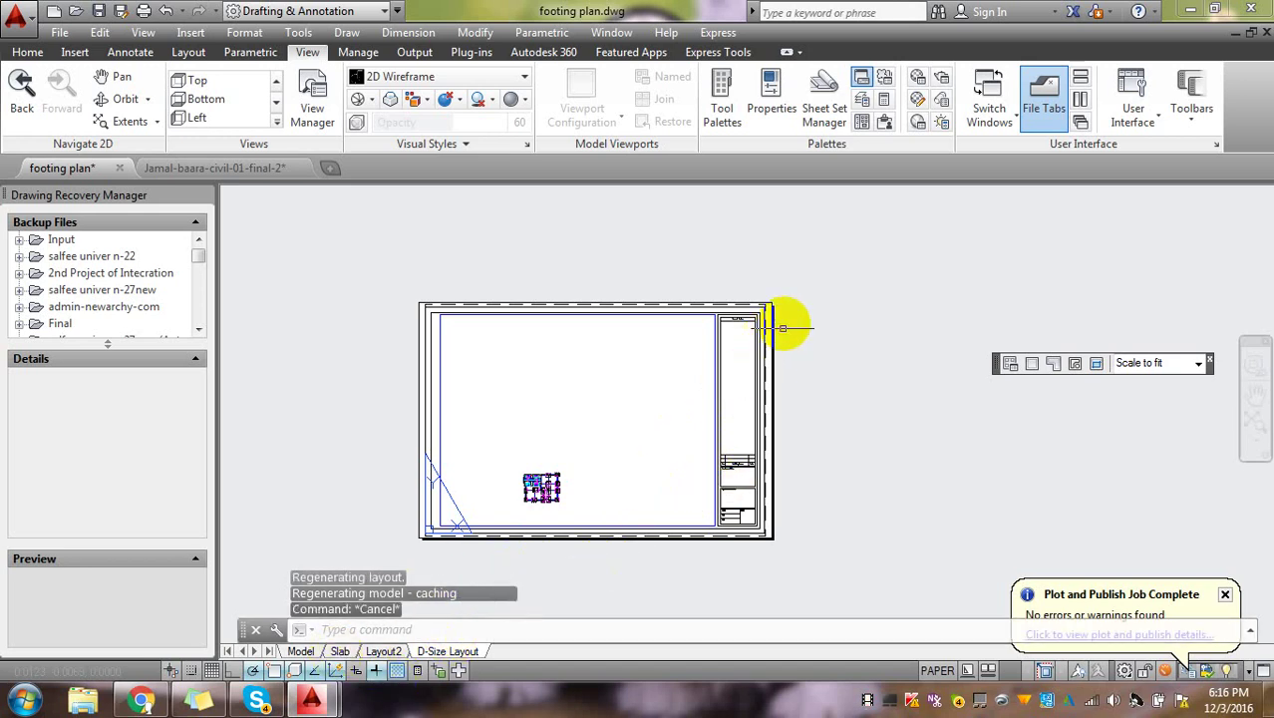
click(299, 652)
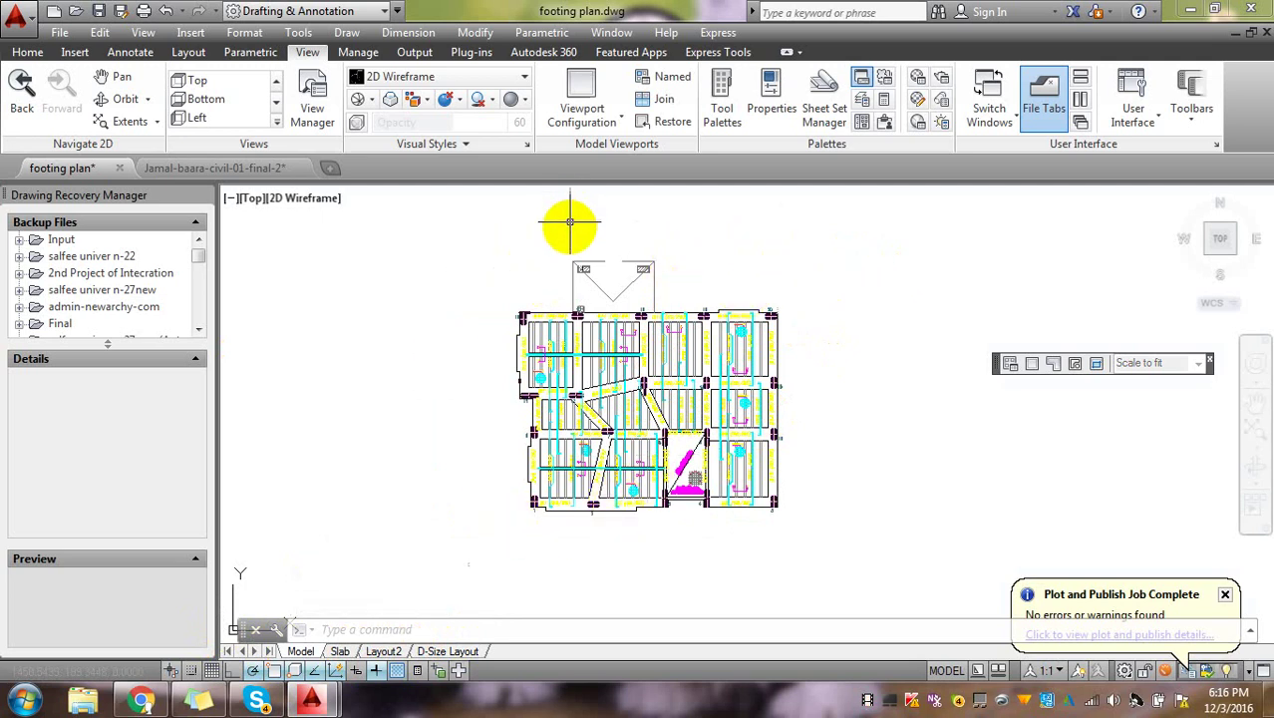
- Start the AREA command (alias A) on the footing plan
scroll(518, 329, down, 6)
scroll(597, 336, up, 2)
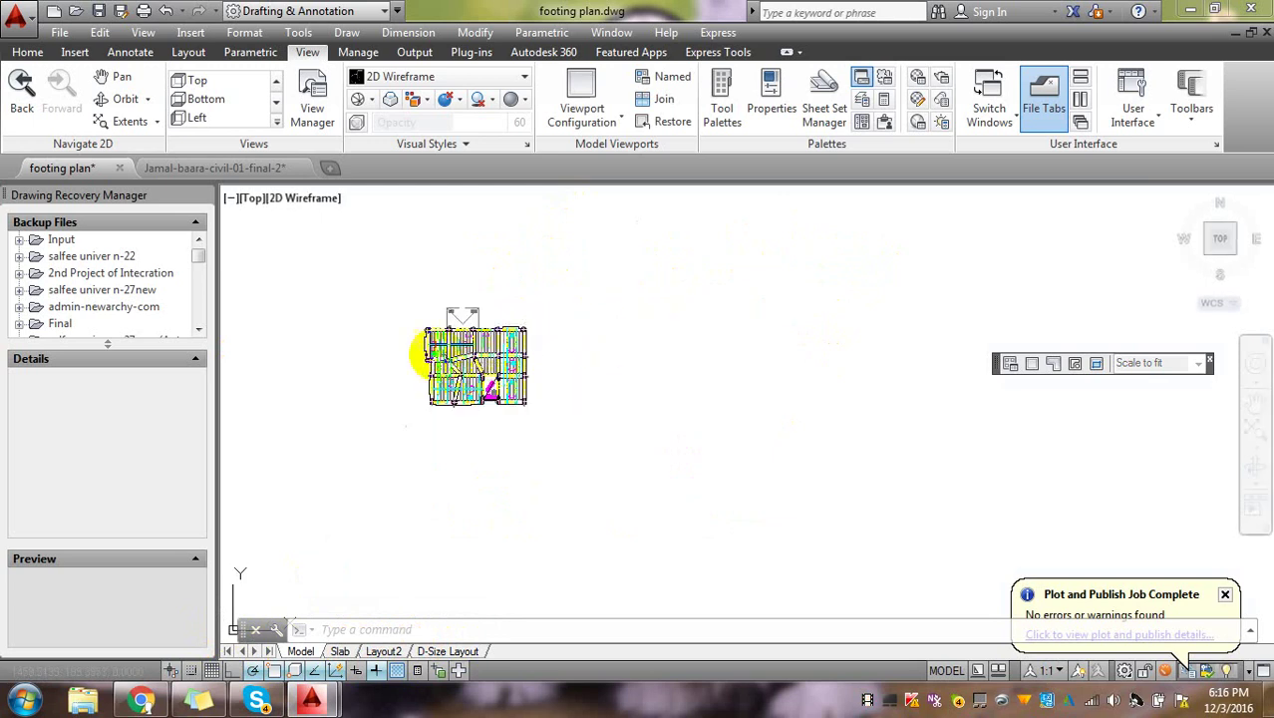
scroll(448, 334, up, 2)
scroll(439, 294, up, 4)
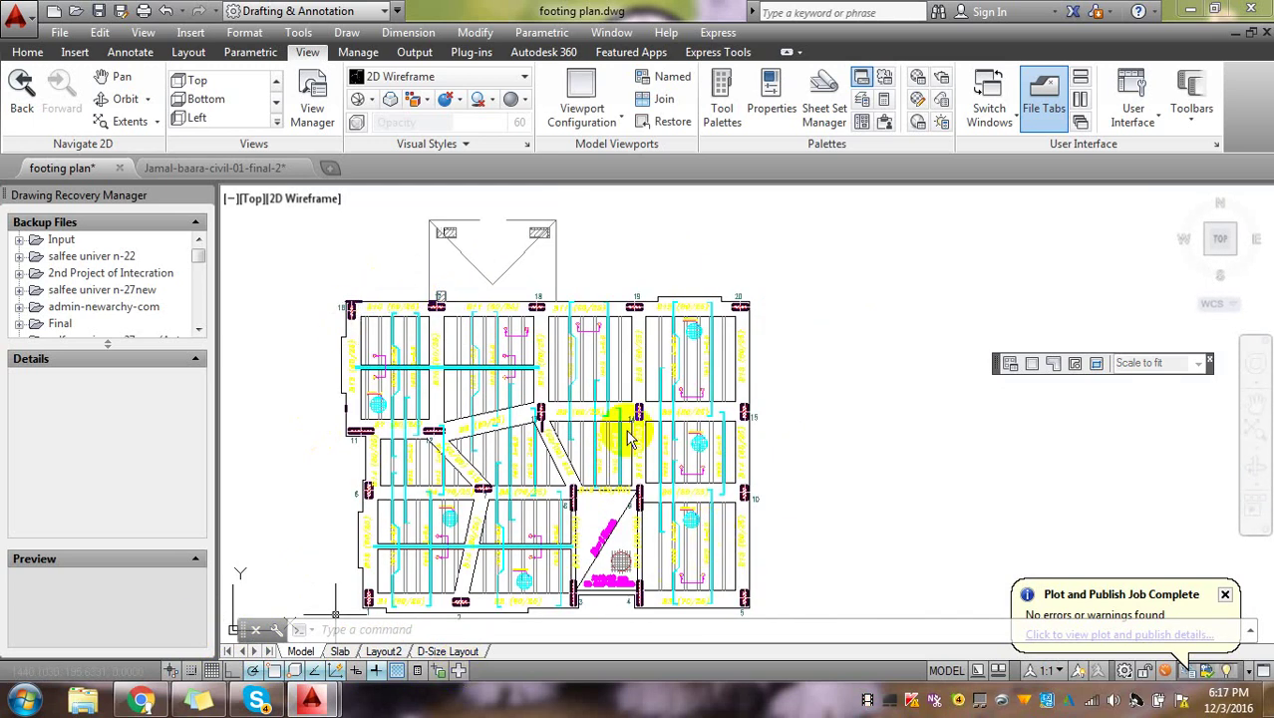
scroll(730, 287, down, 2)
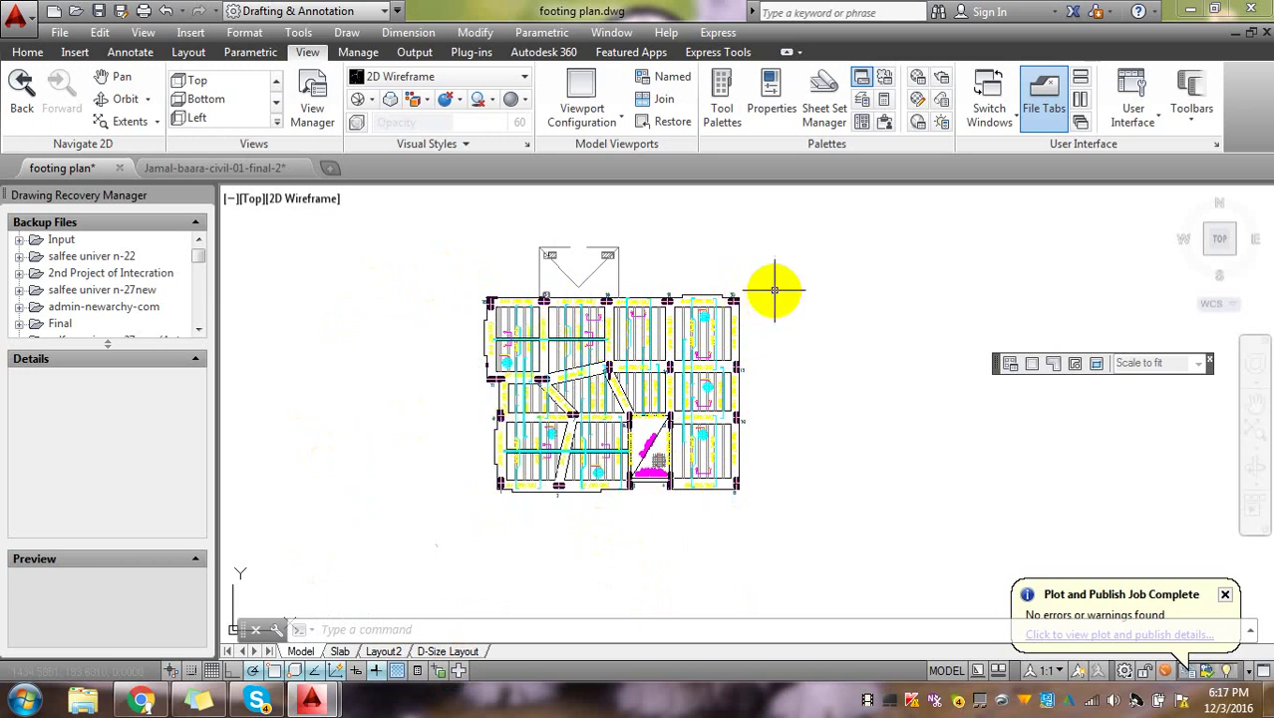
text(area)
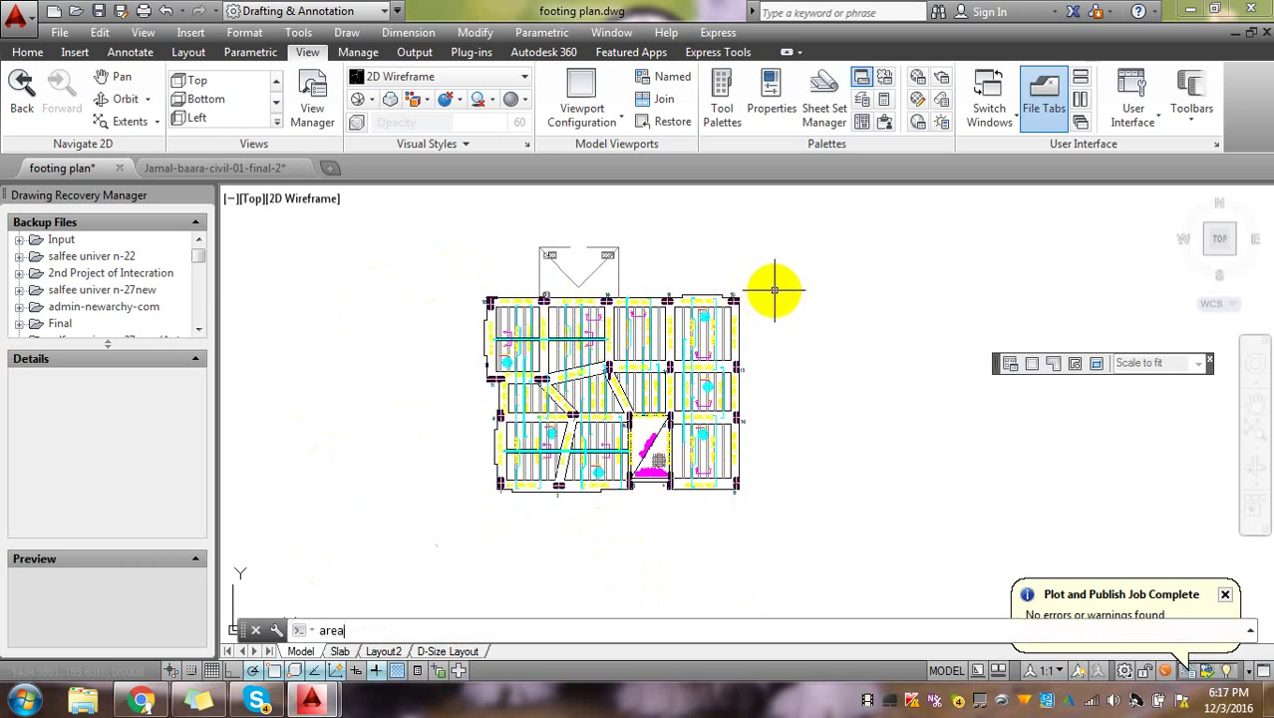
key(Return)
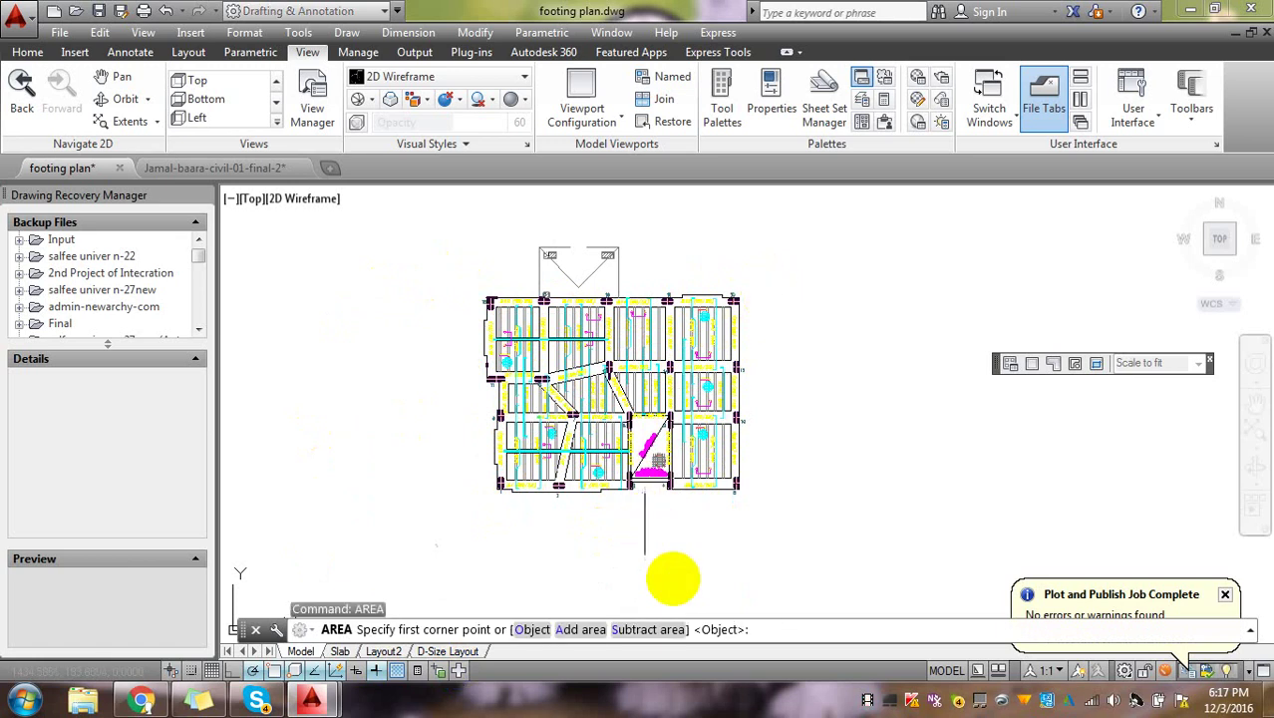
- Pick the bottom-left corner and successive points along the bottom edge to the bottom-right corner
scroll(533, 507, up, 2)
scroll(370, 513, up, 2)
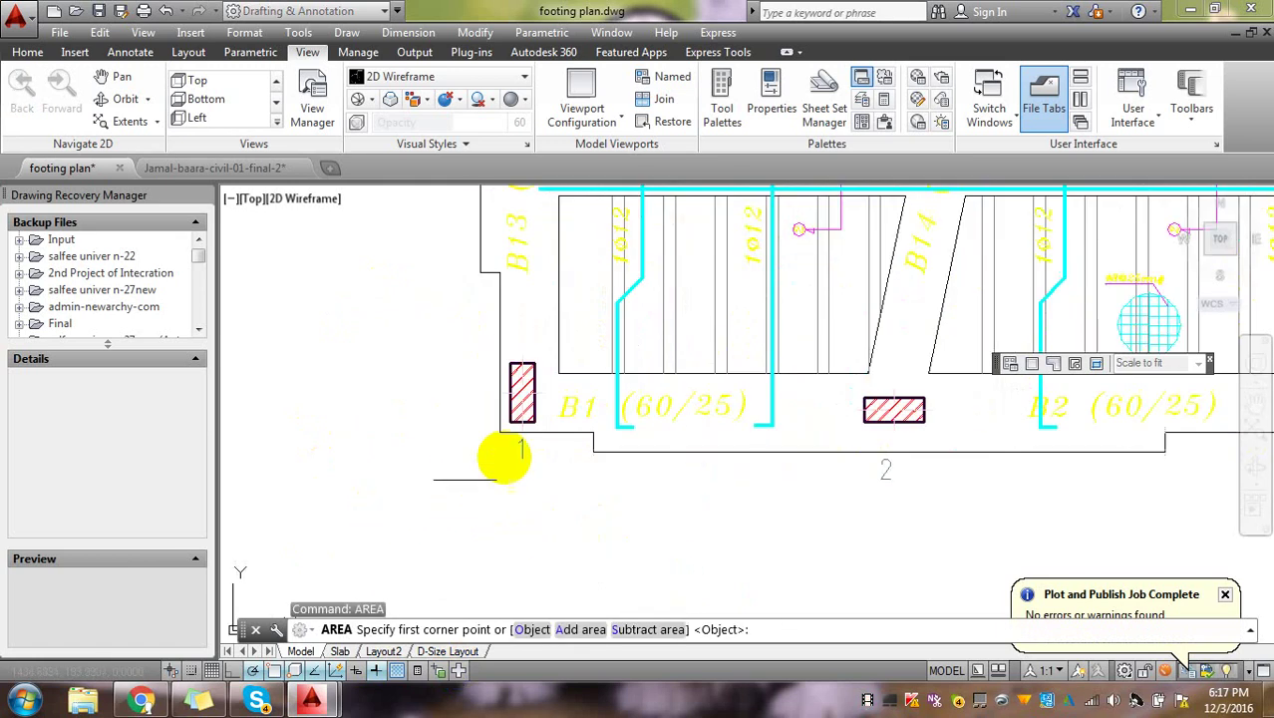
click(499, 433)
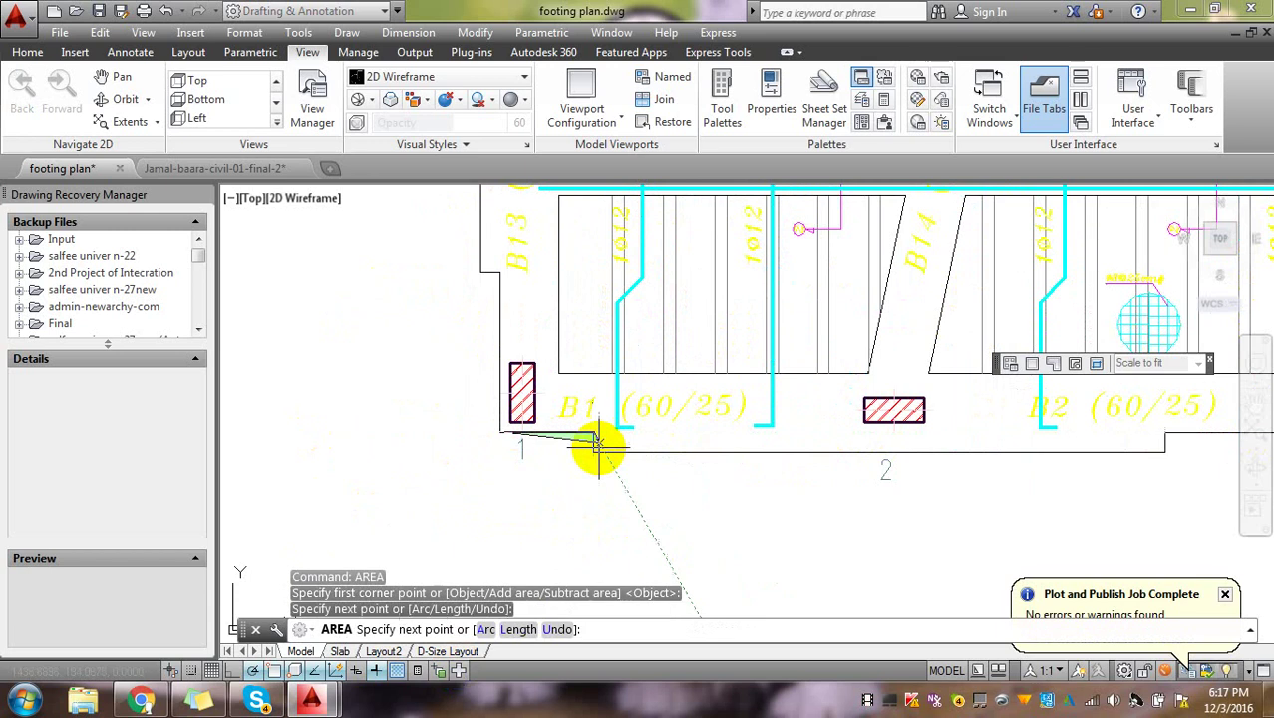
click(594, 455)
scroll(649, 469, down, 4)
scroll(797, 470, up, 2)
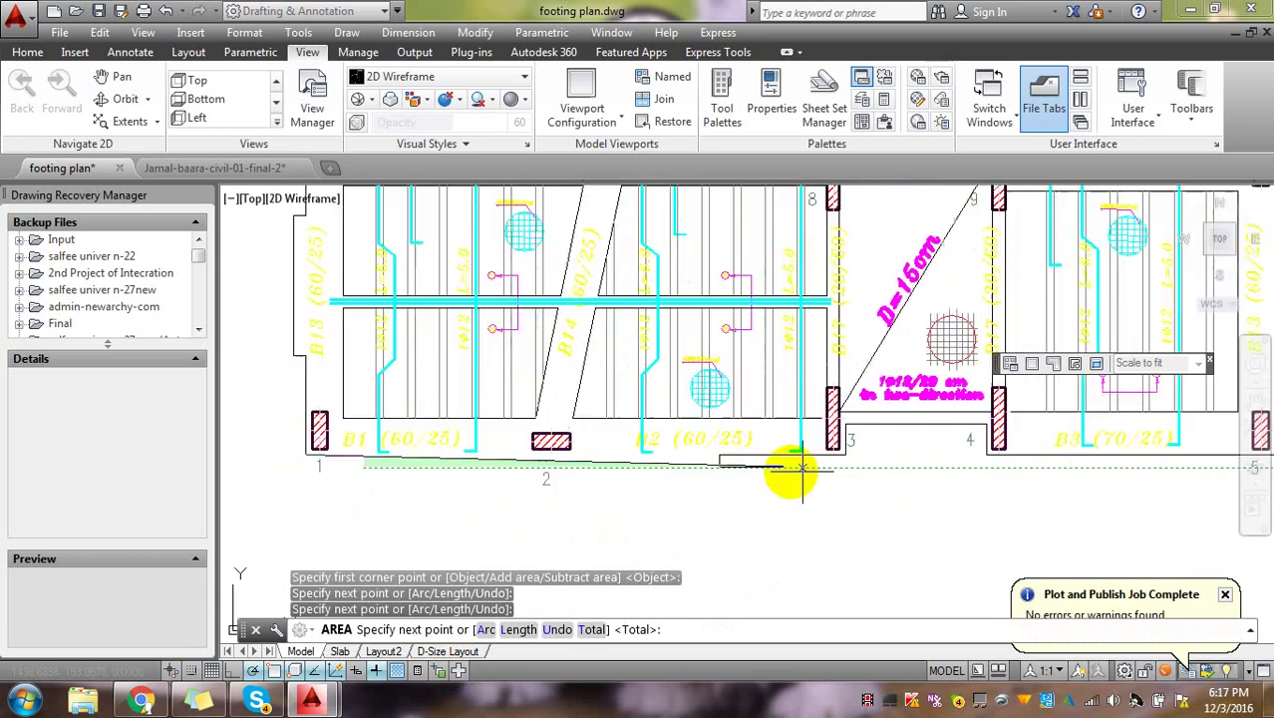
click(722, 462)
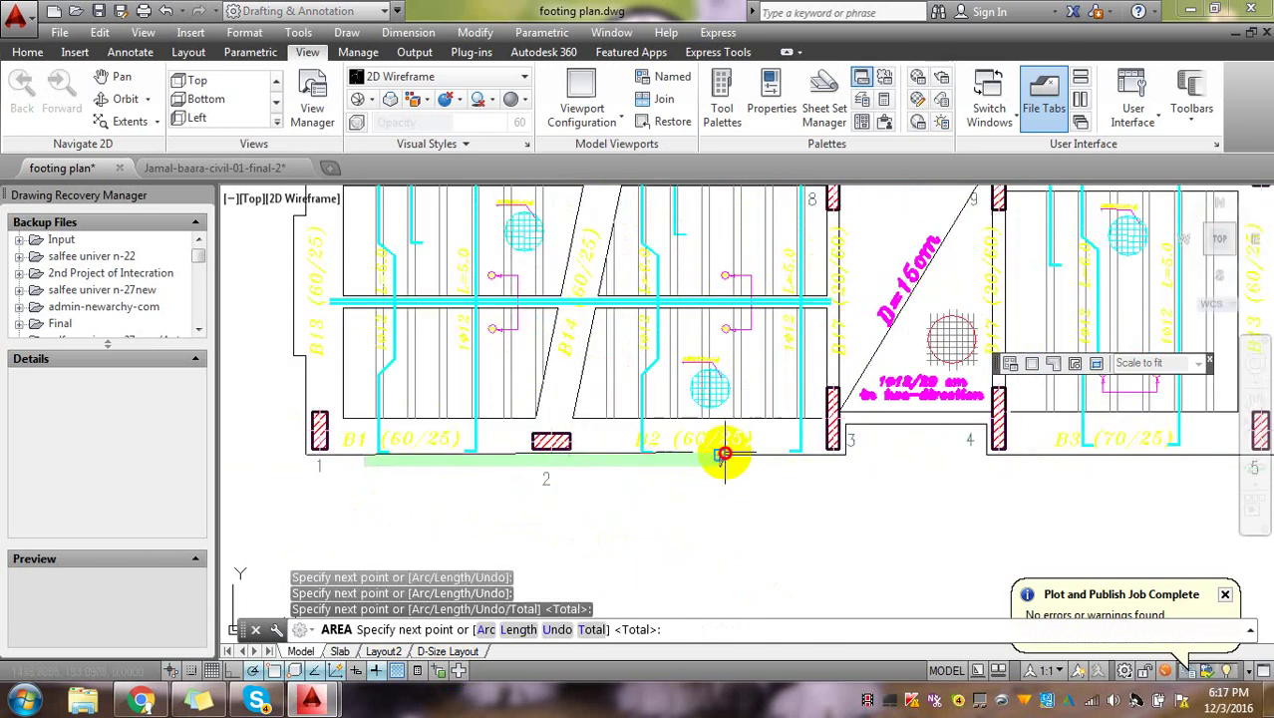
click(845, 454)
middle_drag(1038, 399, 882, 449)
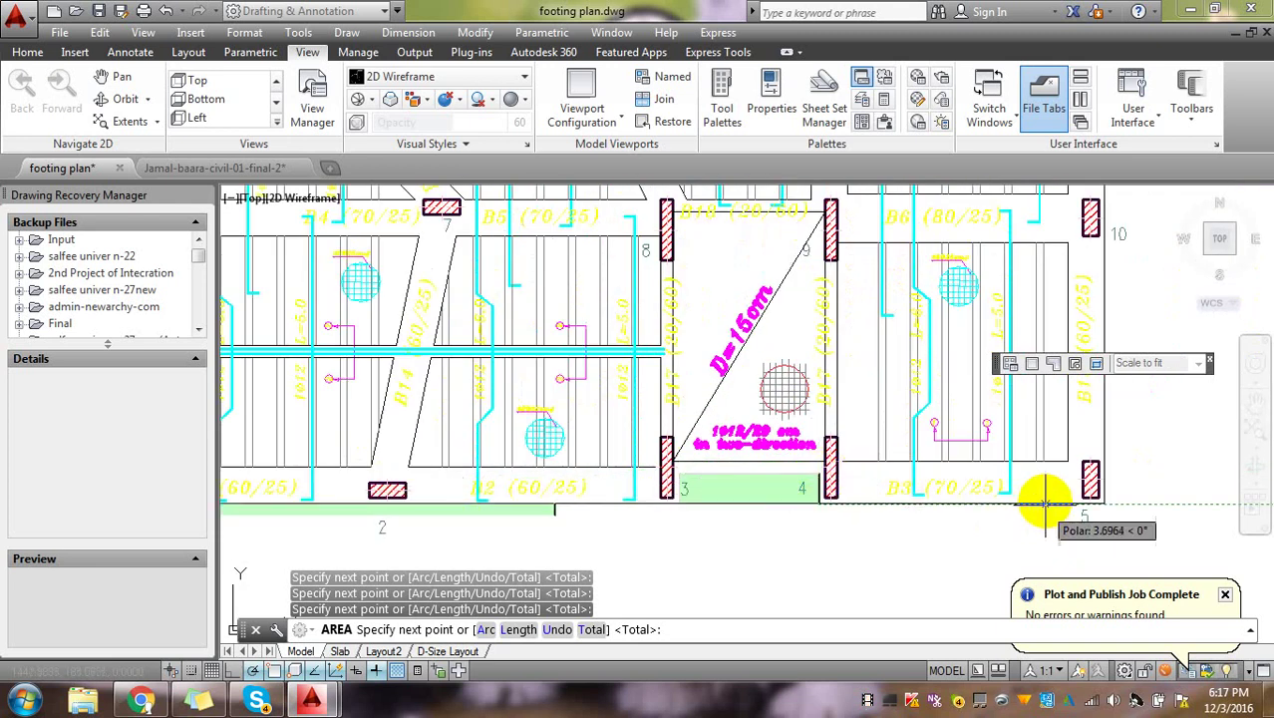
click(1101, 508)
- Add the top-right and top-left corners and finish, giving Area 200.6030 and Perimeter 59.1521
scroll(1102, 509, down, 4)
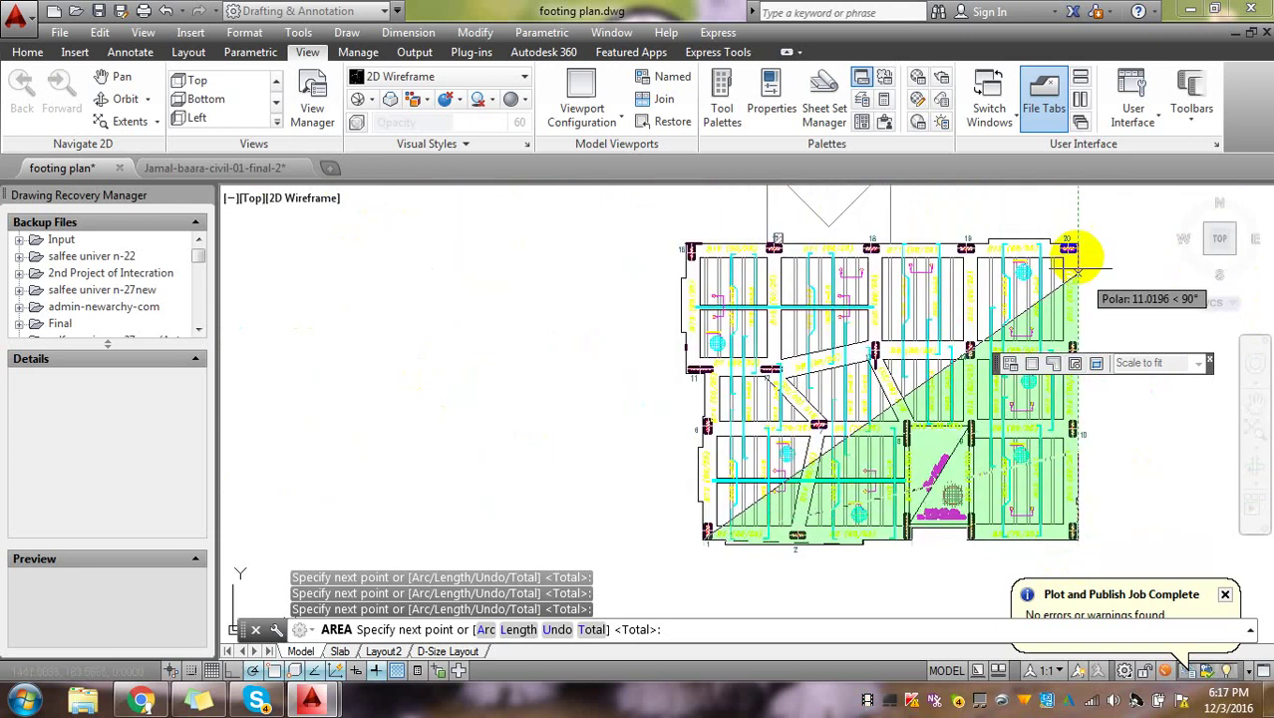
click(1065, 241)
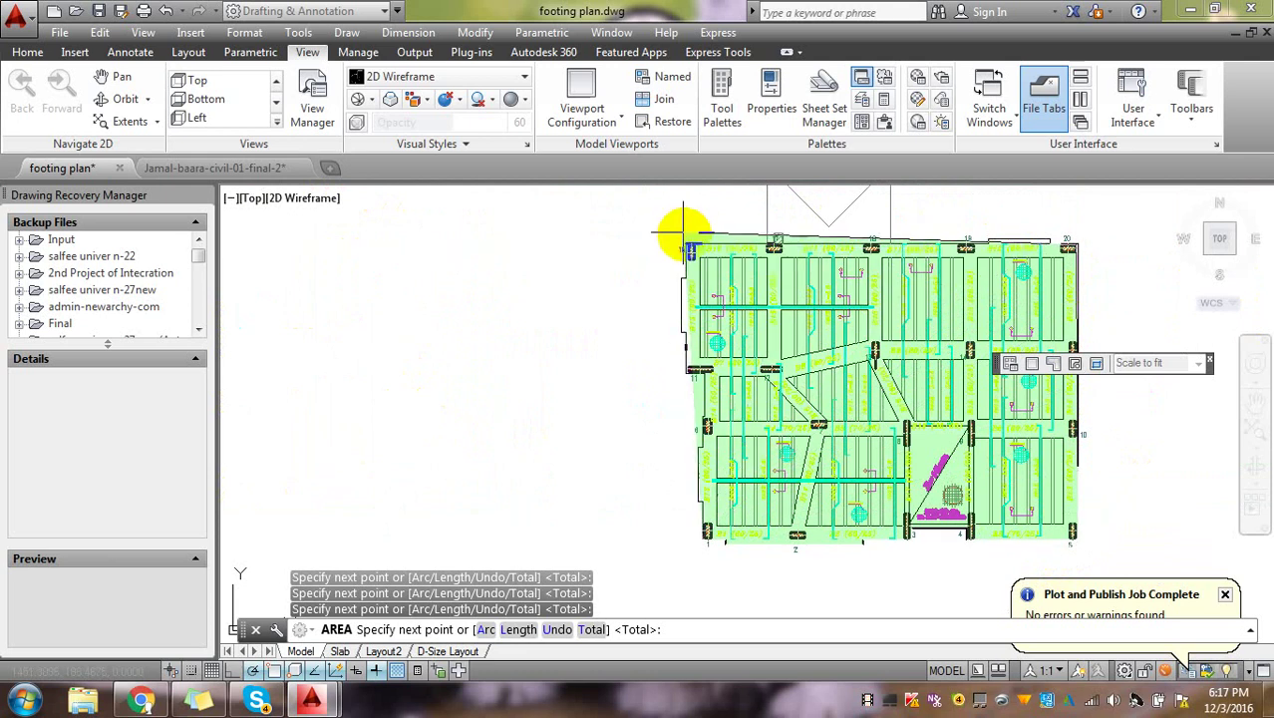
click(684, 244)
scroll(674, 319, up, 2)
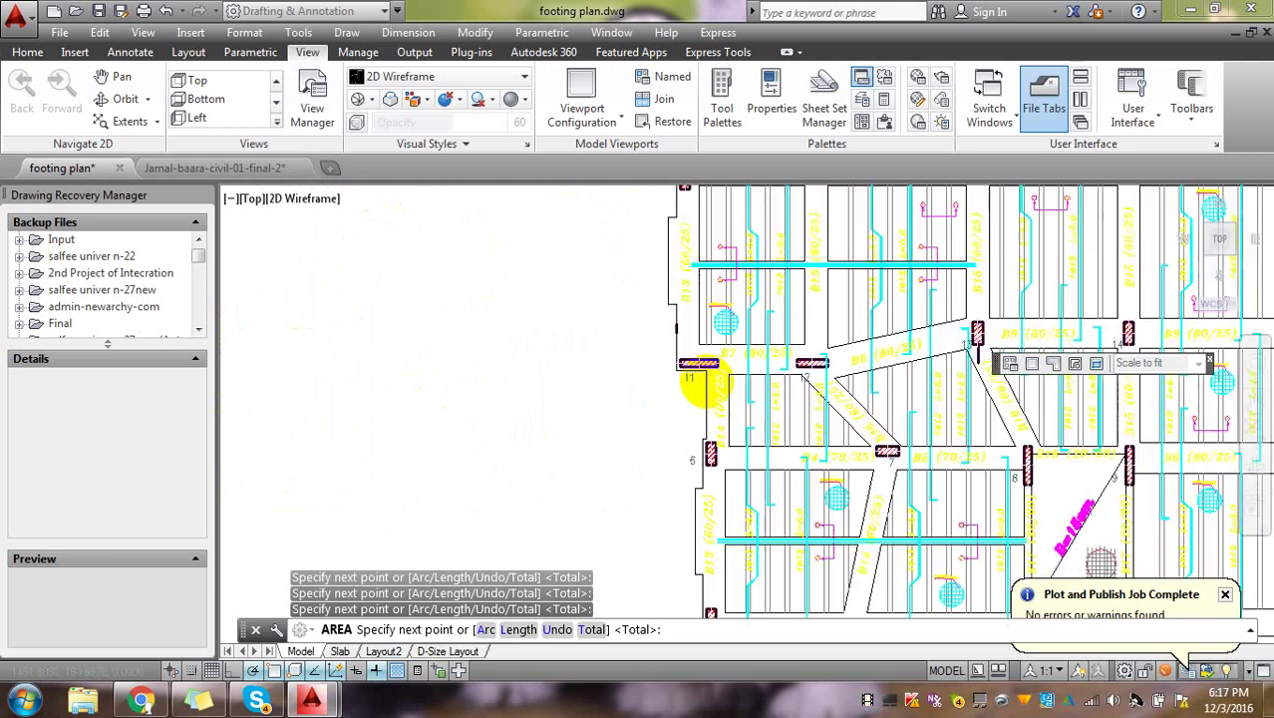
scroll(667, 344, up, 2)
scroll(654, 351, up, 2)
scroll(711, 370, down, 5)
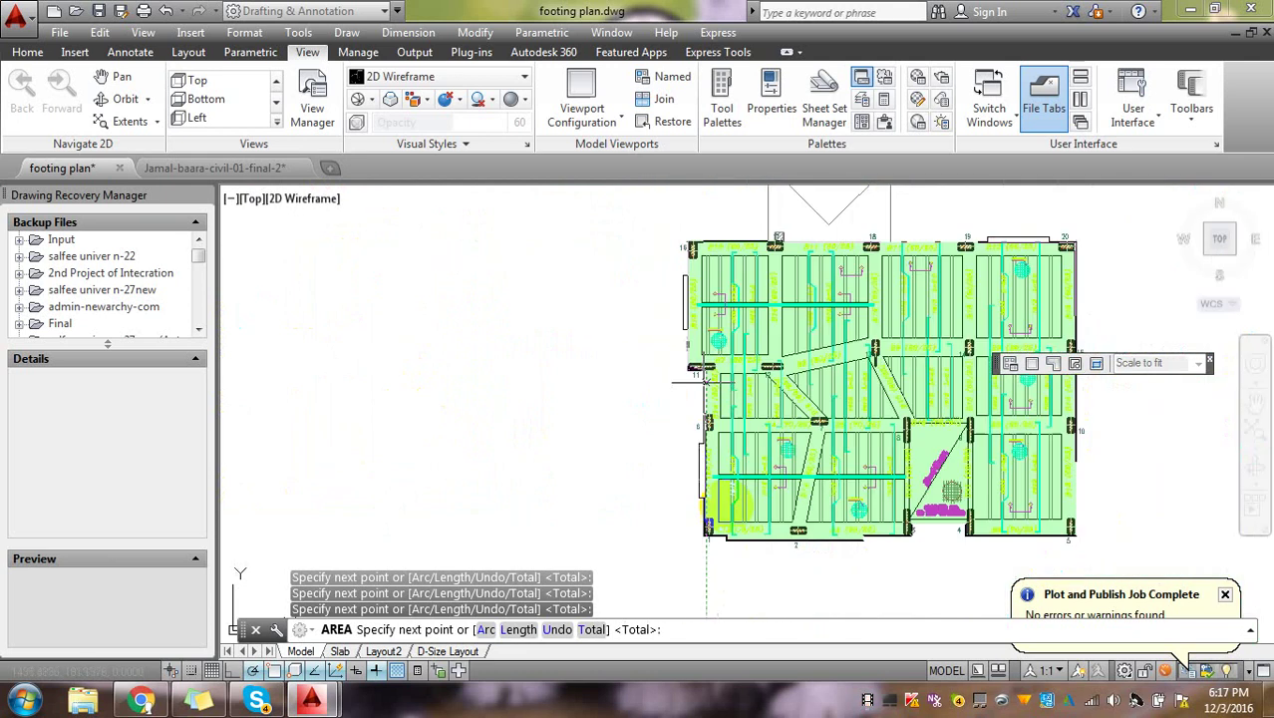
scroll(697, 397, up, 8)
scroll(631, 280, down, 3)
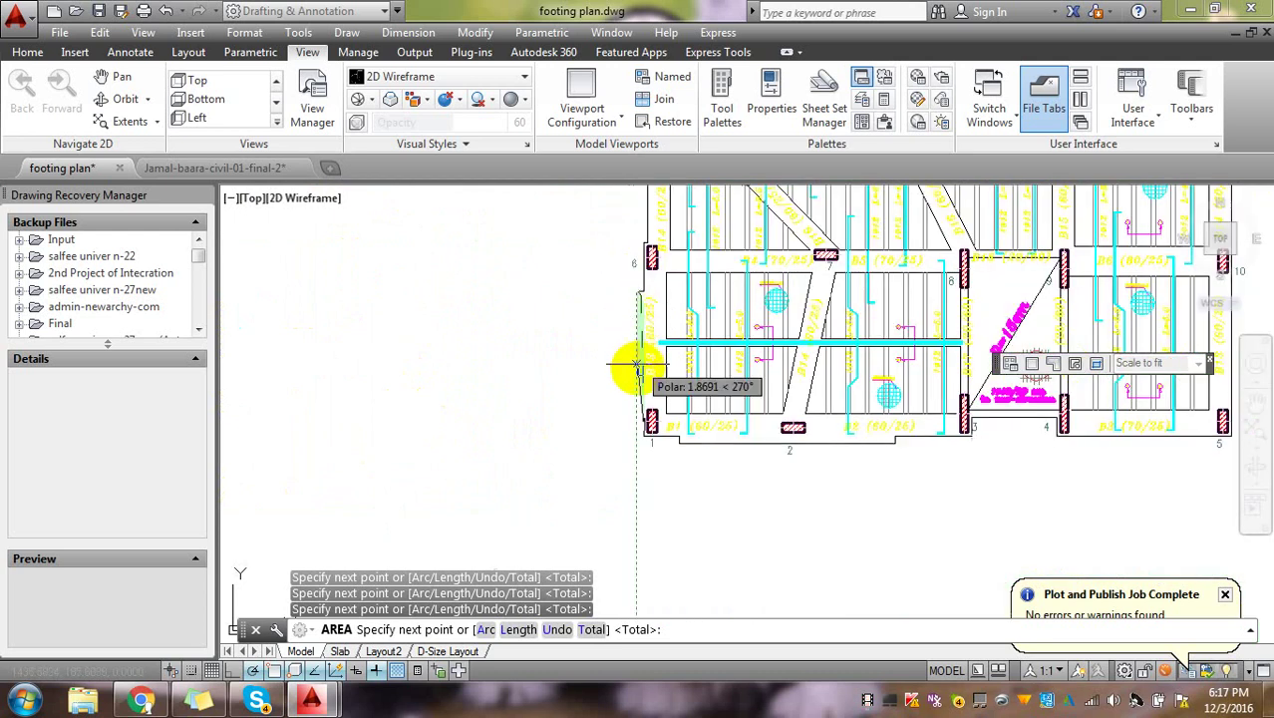
scroll(638, 361, up, 3)
key(Return)
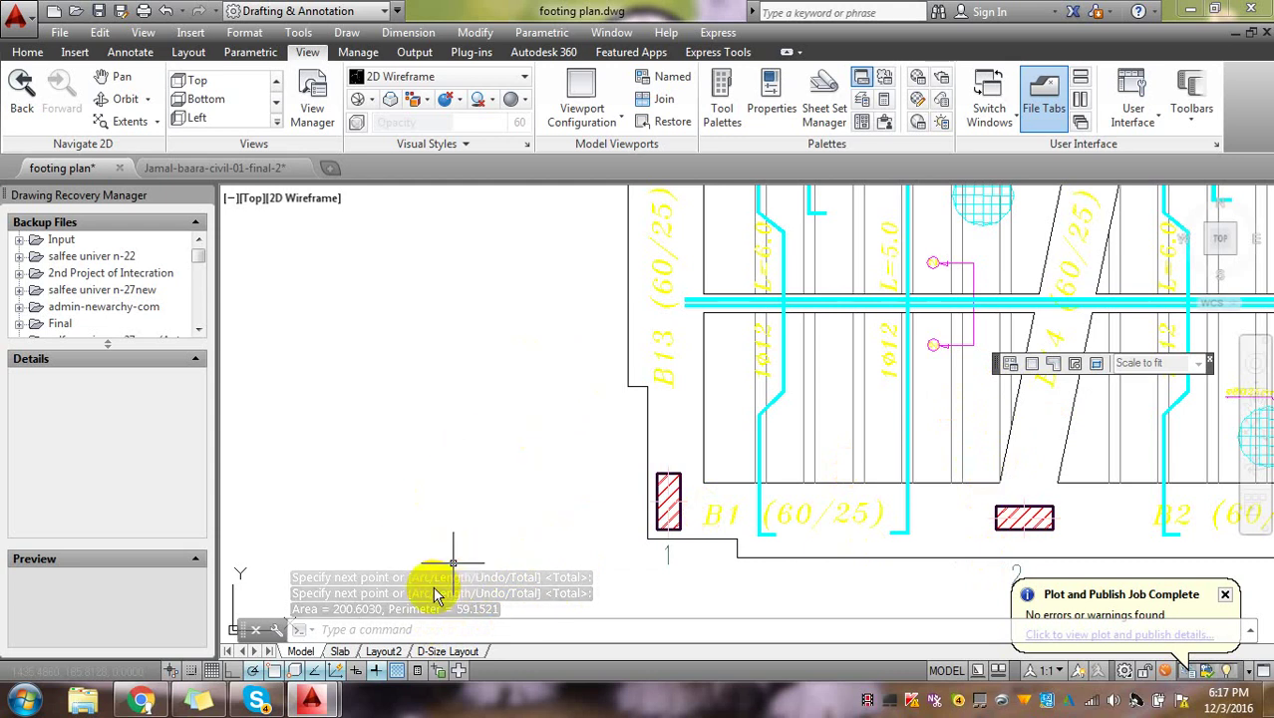
scroll(593, 492, down, 5)
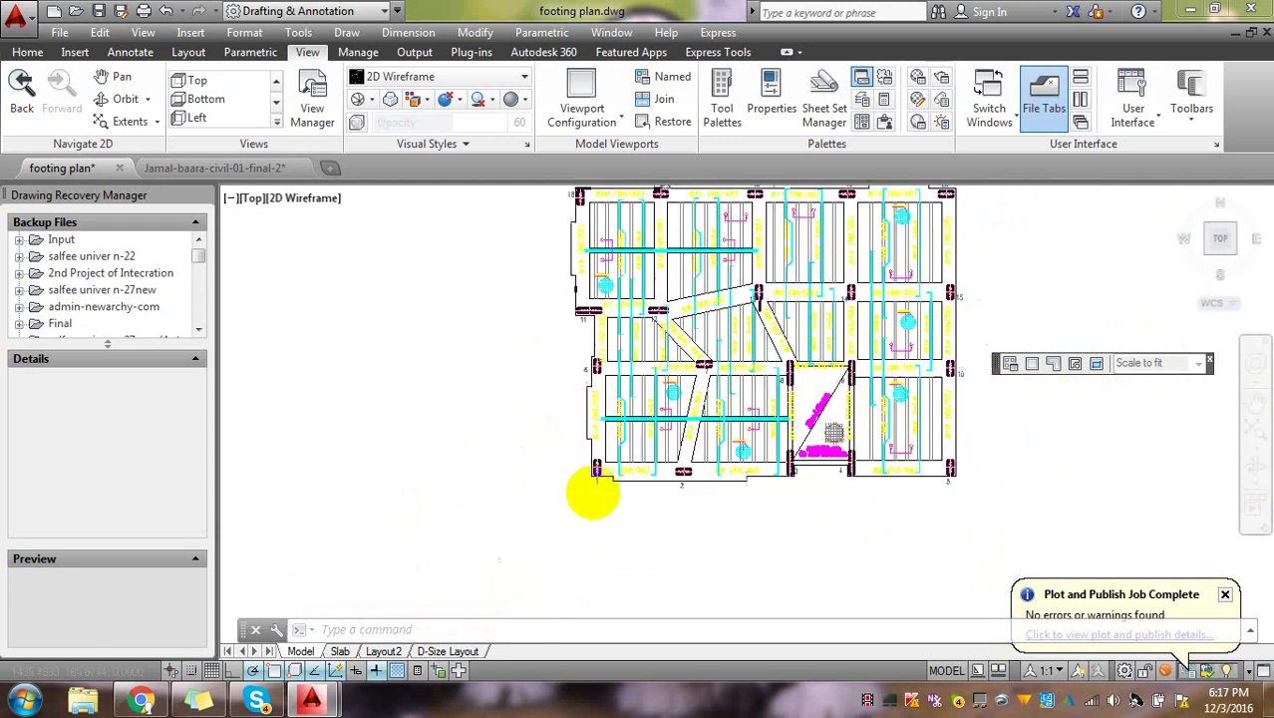
scroll(593, 492, down, 2)
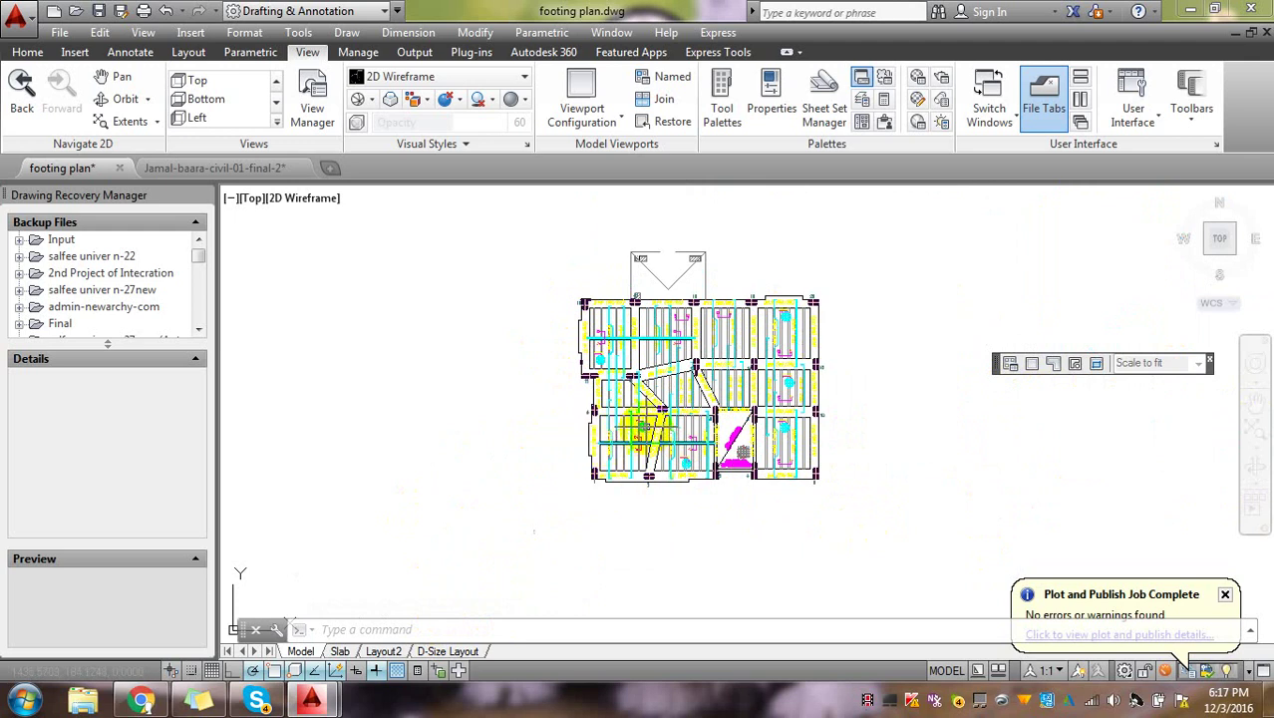
scroll(810, 299, down, 3)
scroll(817, 301, up, 3)
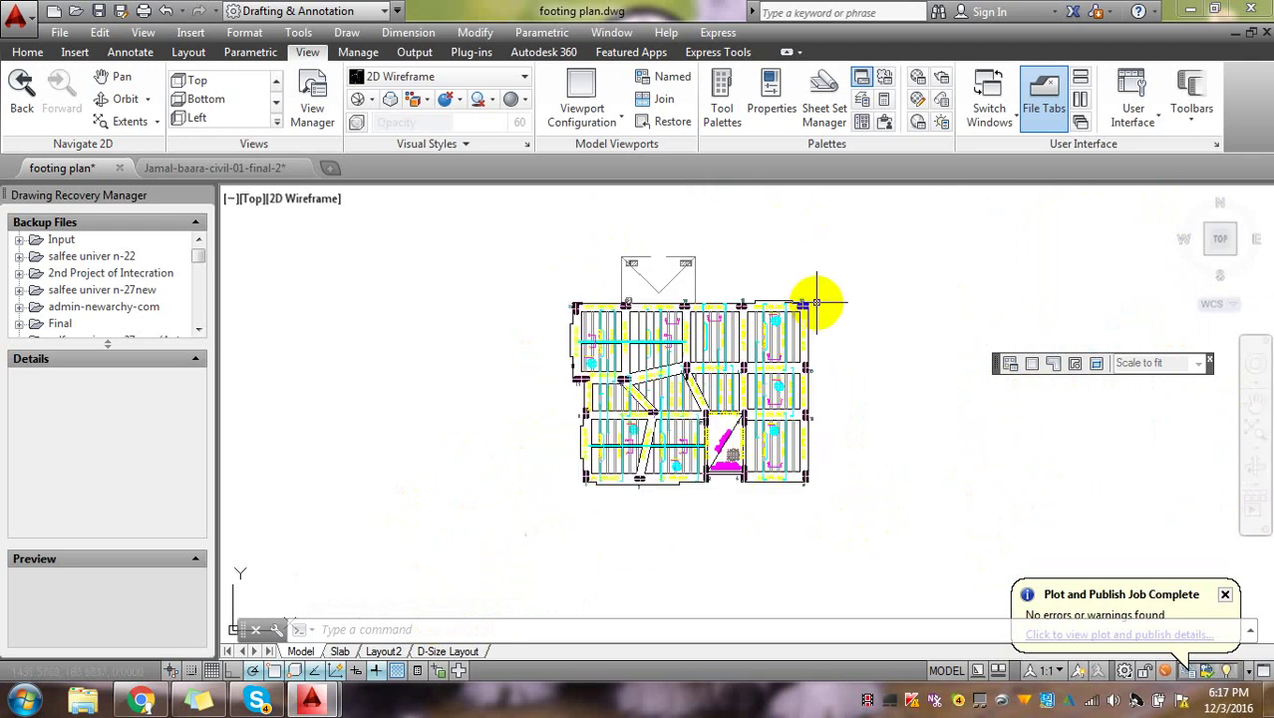